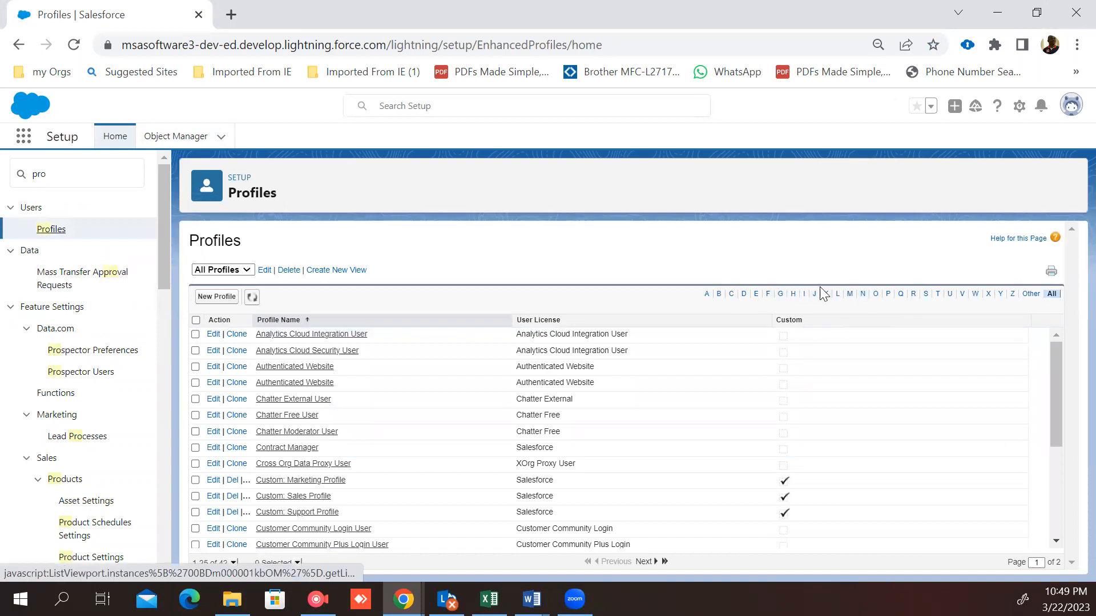
# Step: Filter the profiles list to names starting with S and open the stander employee profile
pyautogui.click(926, 294)
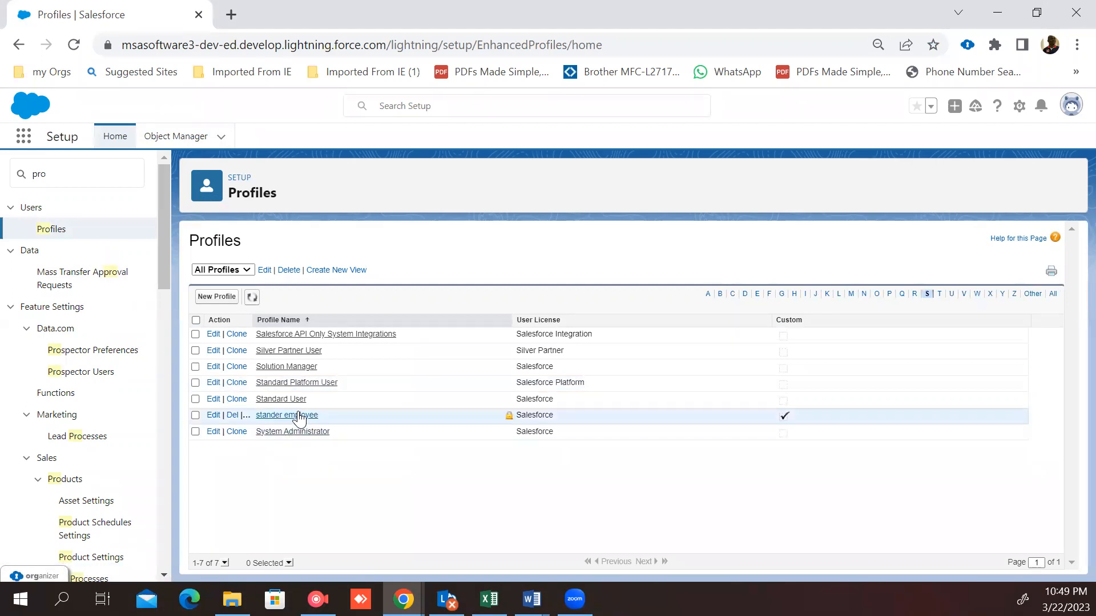
pyautogui.click(294, 416)
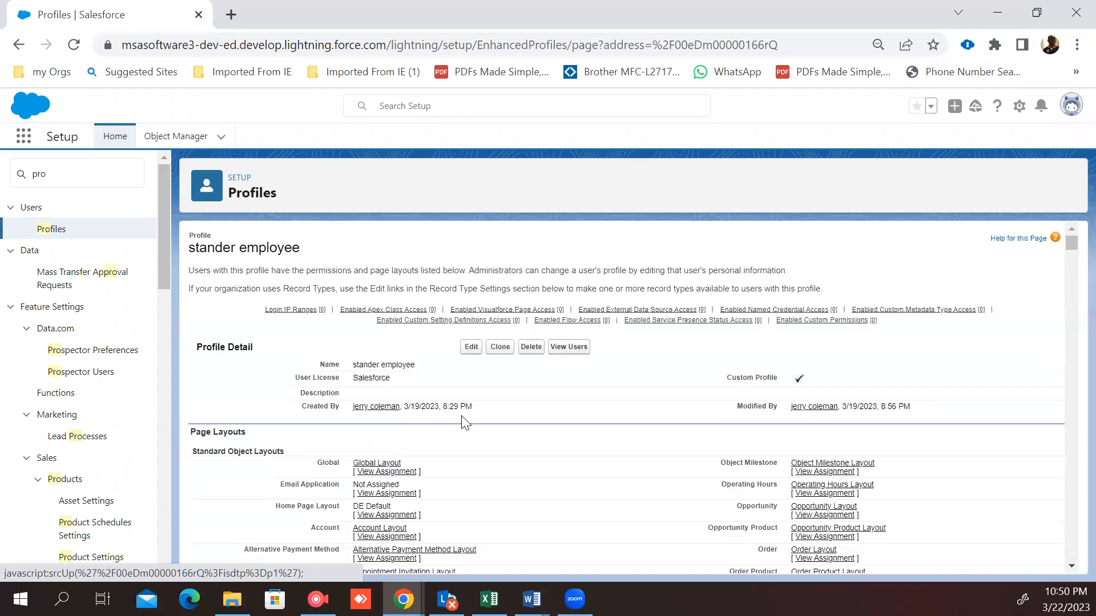
# Step: Review the stander employee profile's details and page layout assignments, then return to the profiles list
pyautogui.scroll(-3, 465, 422)
pyautogui.scroll(3, 465, 422)
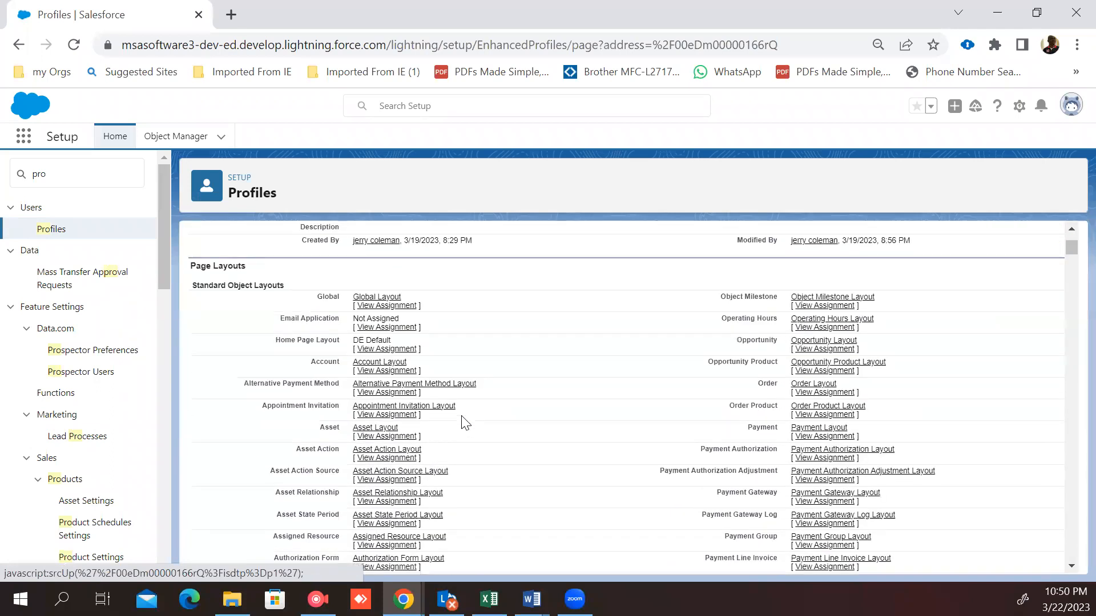
pyautogui.scroll(-2, 465, 422)
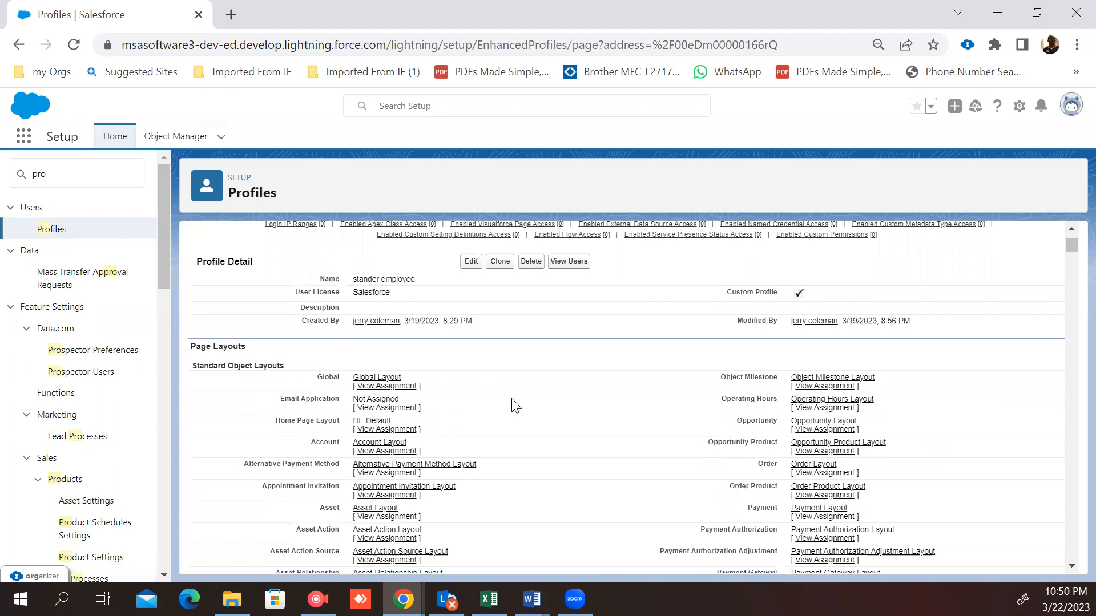
pyautogui.scroll(-1, 516, 405)
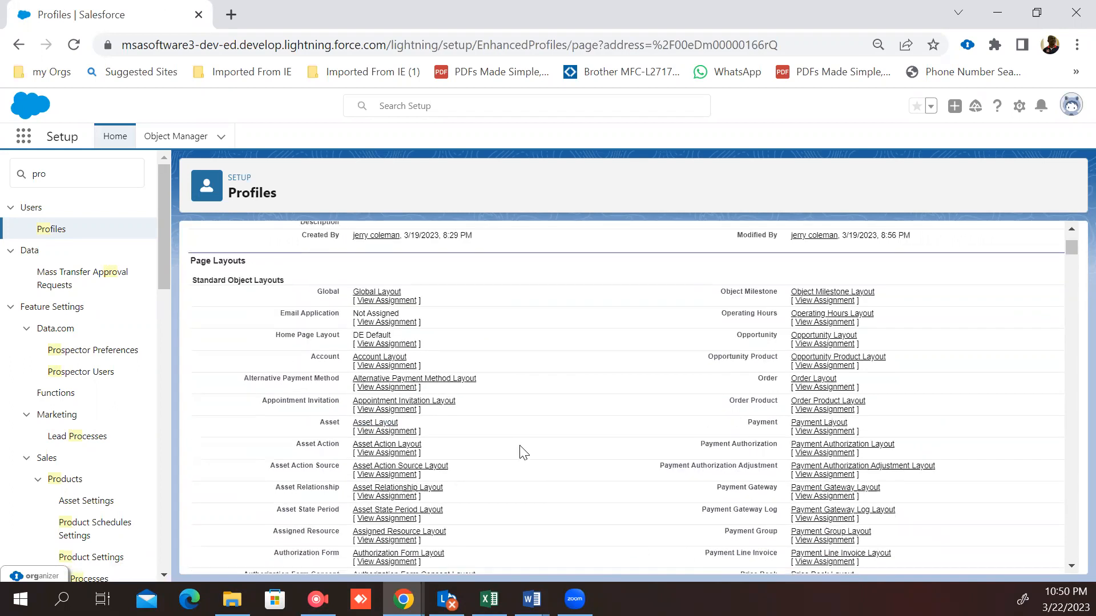
pyautogui.scroll(2, 523, 452)
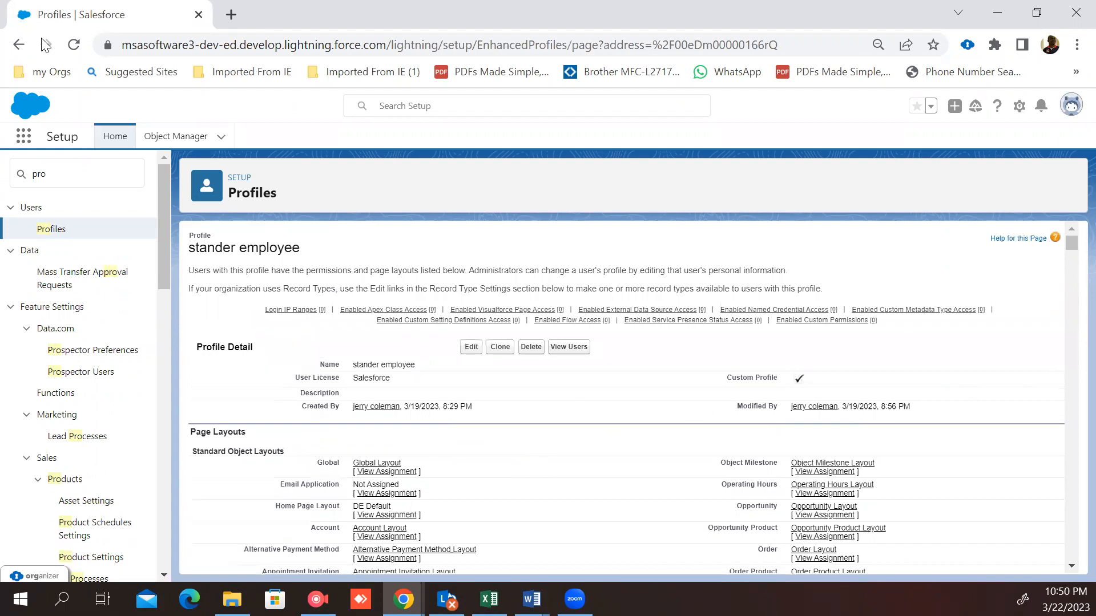
pyautogui.click(19, 45)
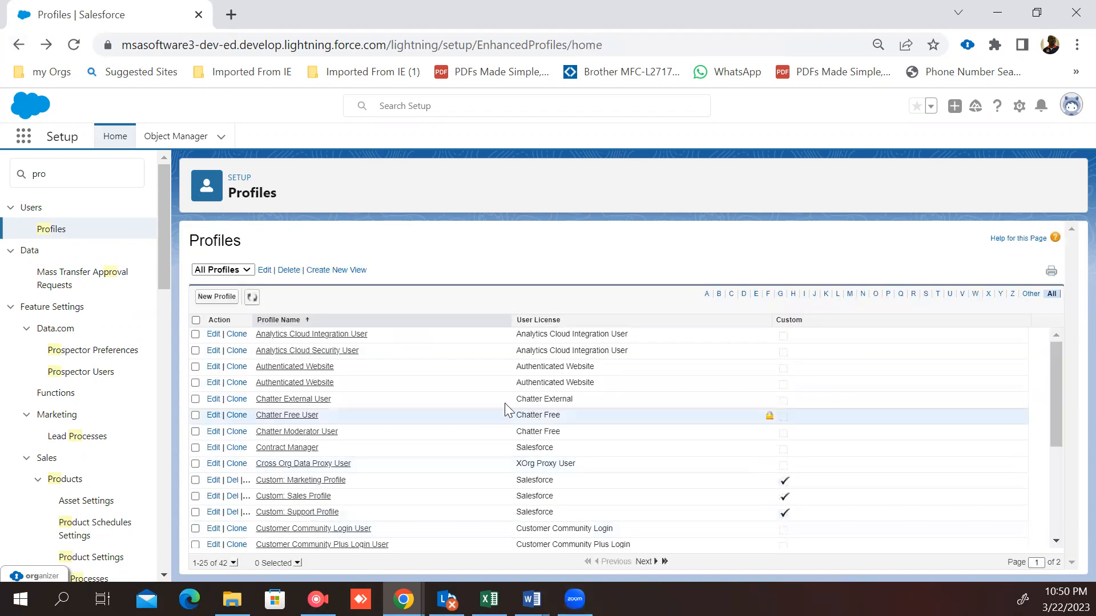
# Step: Reopen the stander employee profile and open its edit page to review the custom app settings, then go back
pyautogui.click(925, 293)
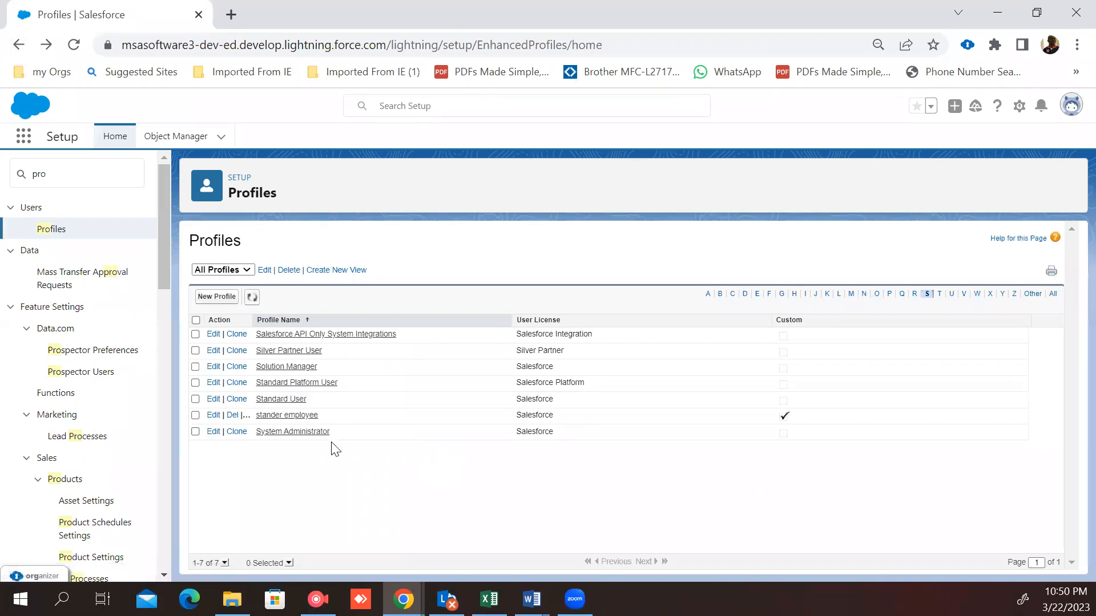
pyautogui.click(280, 416)
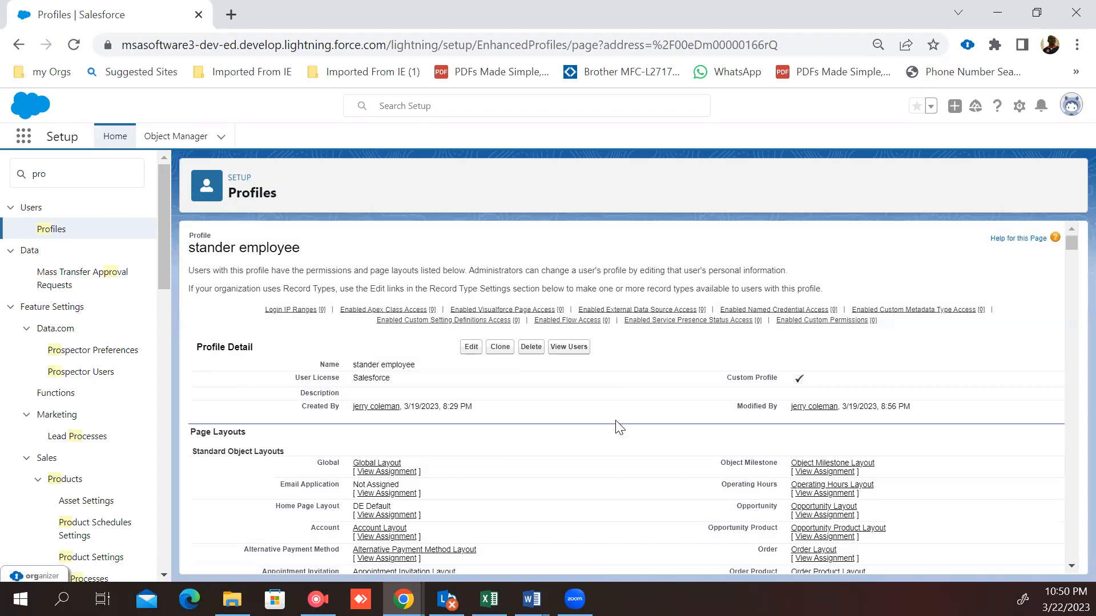
pyautogui.scroll(-3, 620, 428)
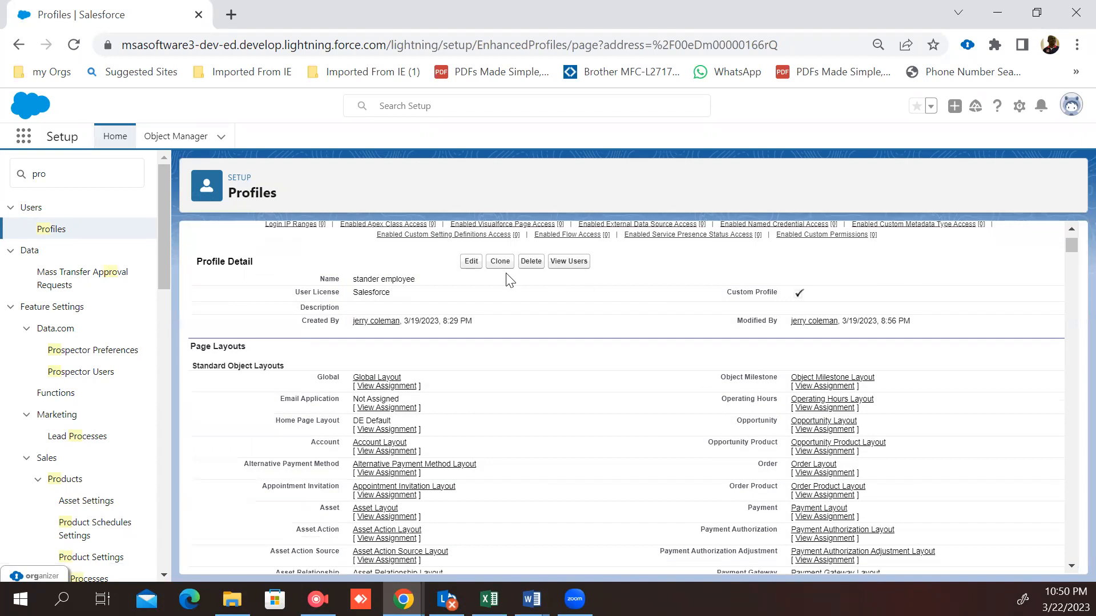
pyautogui.click(471, 262)
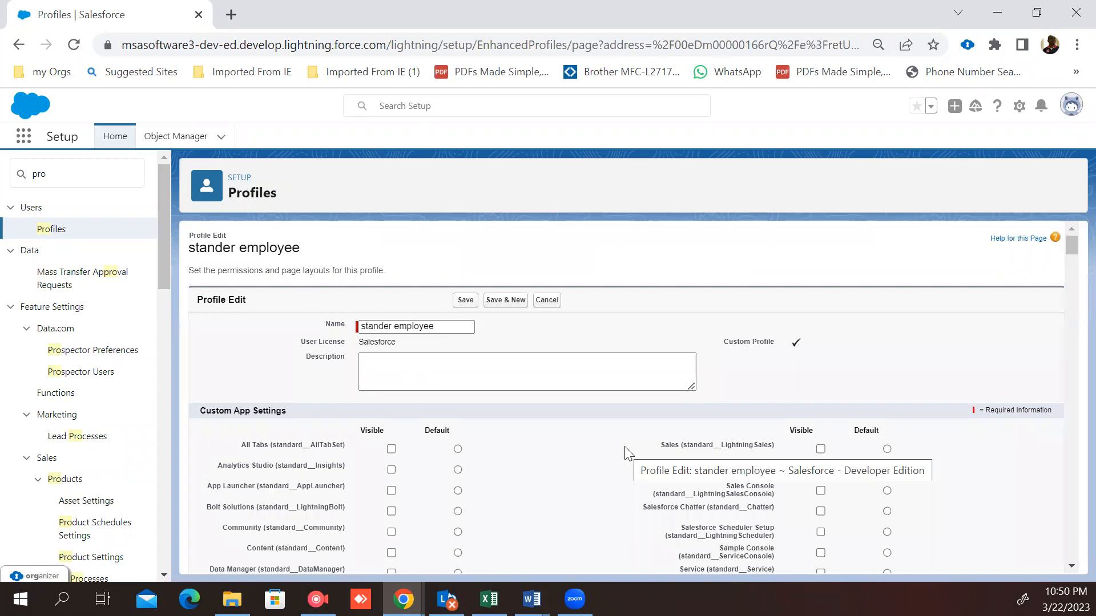
pyautogui.scroll(-1, 582, 454)
pyautogui.scroll(1, 582, 454)
pyautogui.scroll(-1, 462, 429)
pyautogui.scroll(1, 460, 429)
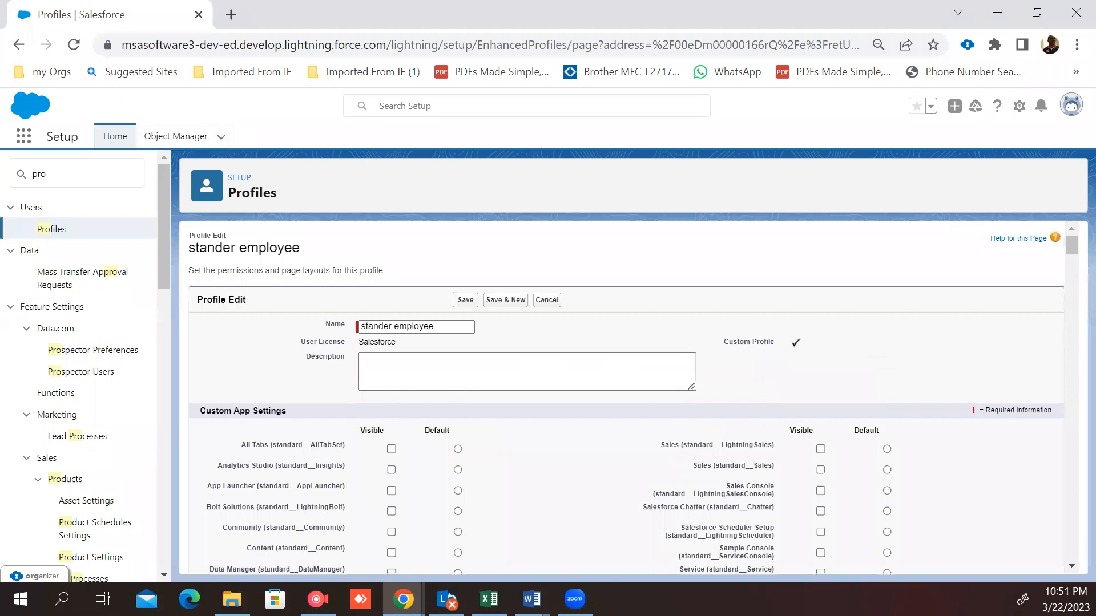
pyautogui.click(19, 44)
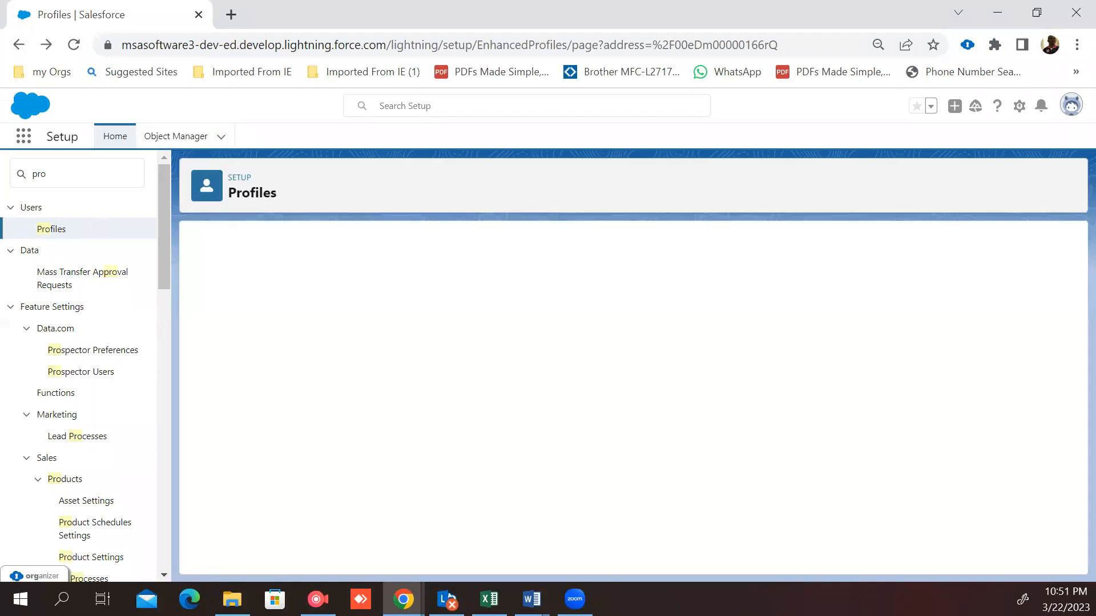
# Step: Search Setup for "use" and open the Users list
pyautogui.click(103, 169)
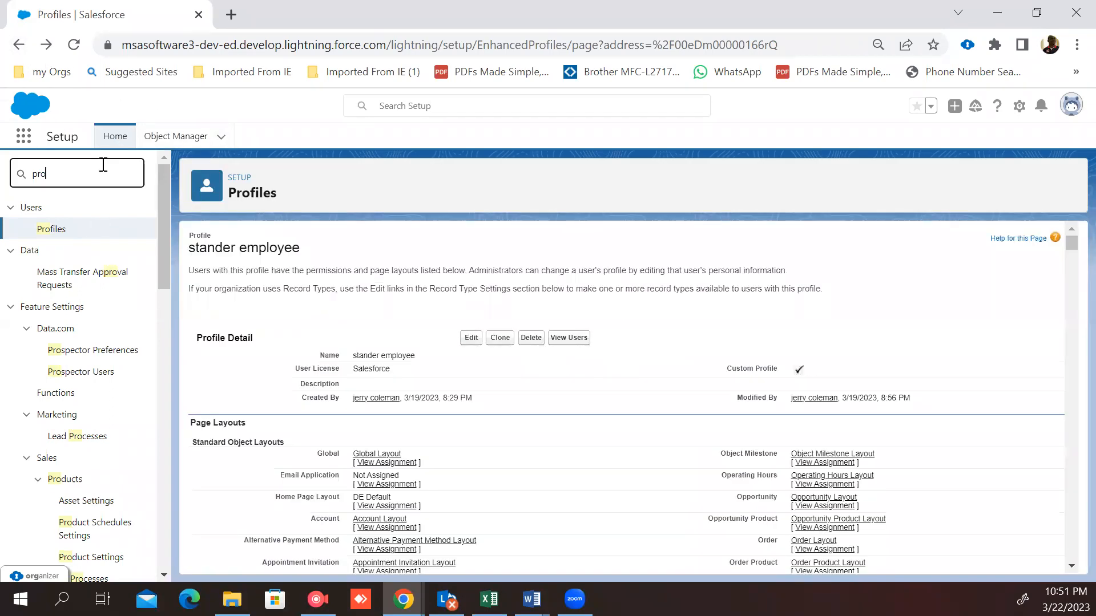
pyautogui.press('BackSpace')
pyautogui.press('BackSpace')
pyautogui.press('BackSpace')
pyautogui.write('use')
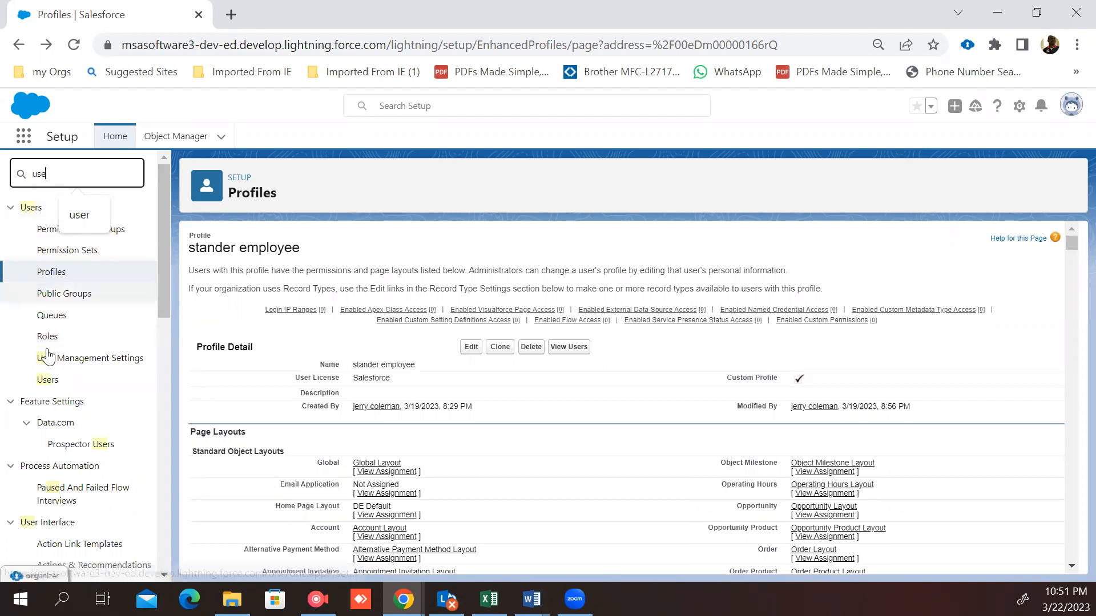
pyautogui.click(47, 381)
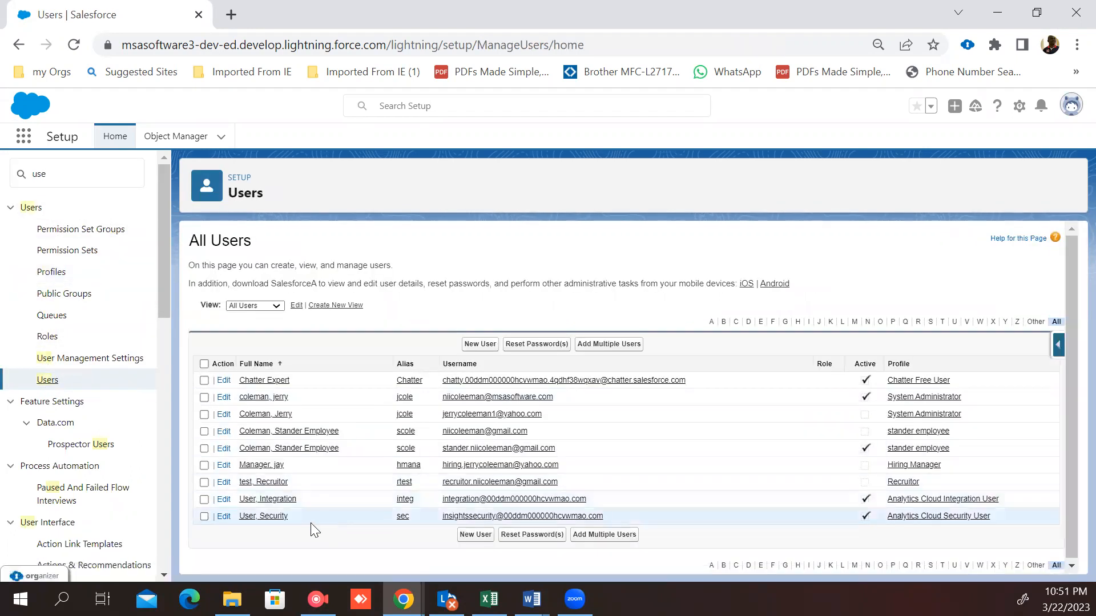
# Step: Inspect the jay Manager user record, then open and review the Stander Employee Coleman user record
pyautogui.click(258, 465)
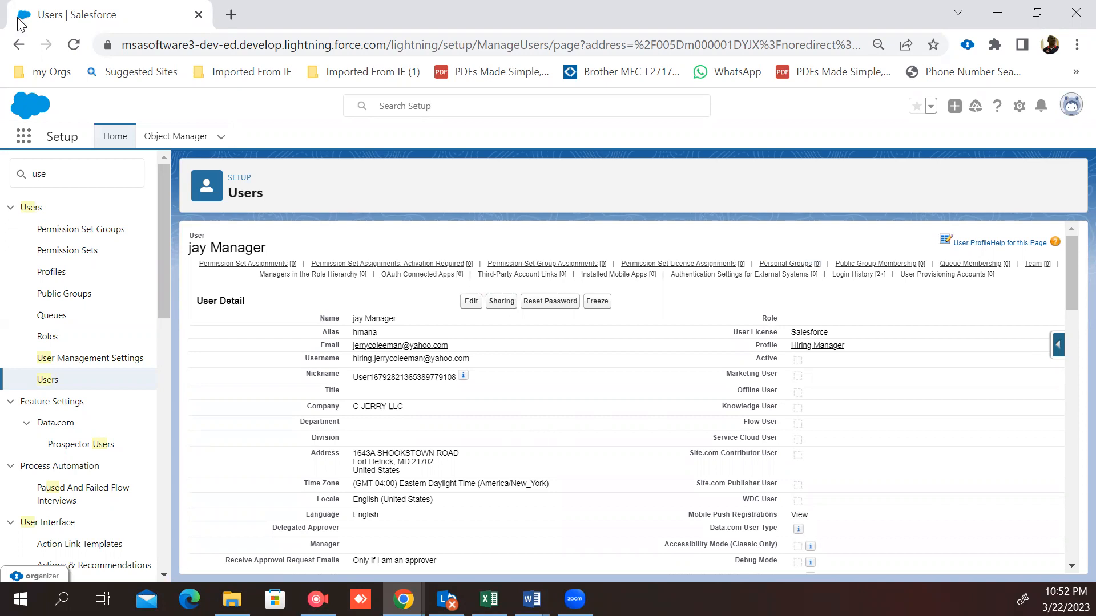
pyautogui.click(8, 44)
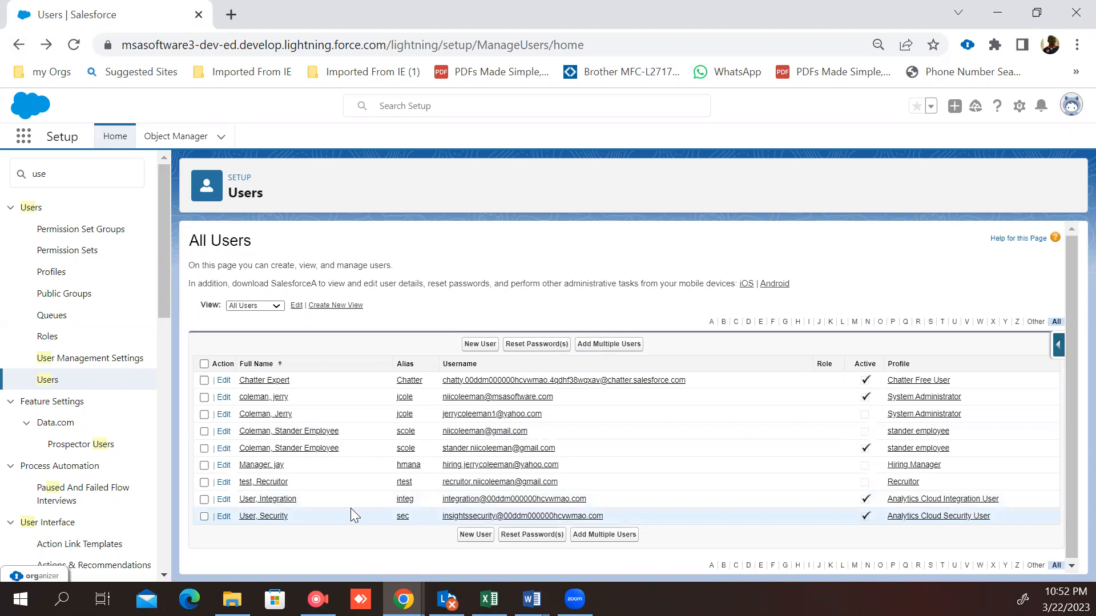
pyautogui.click(291, 449)
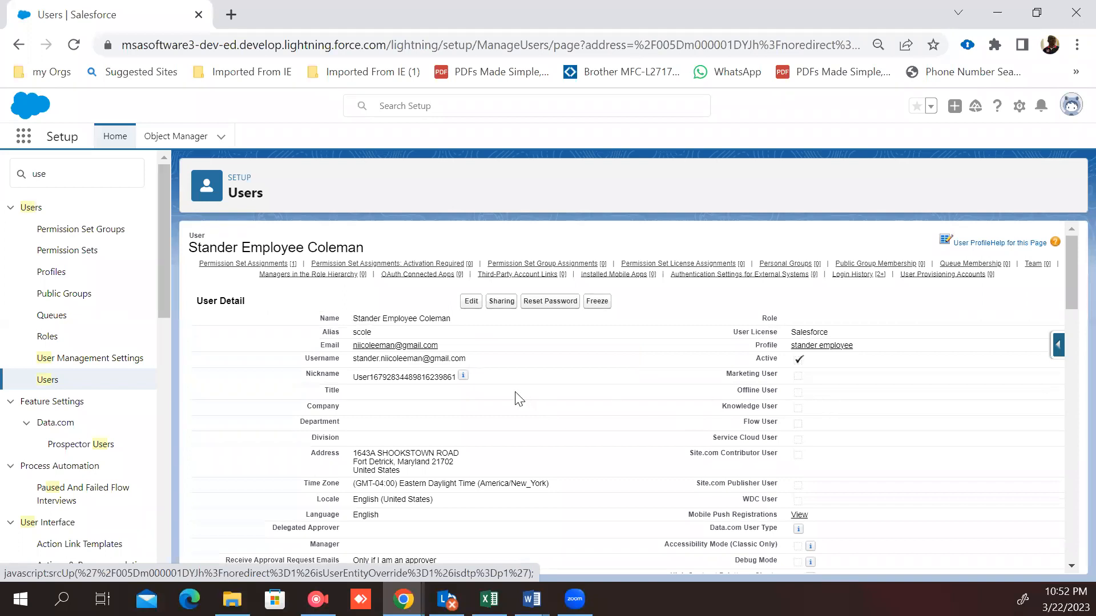
pyautogui.scroll(-2, 518, 397)
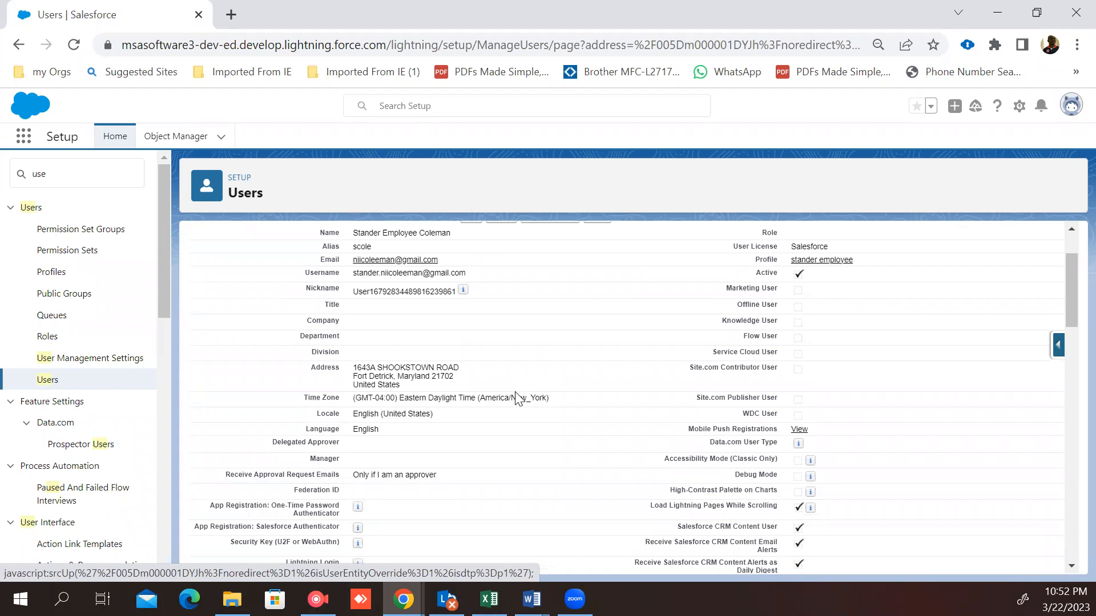
pyautogui.scroll(2, 518, 398)
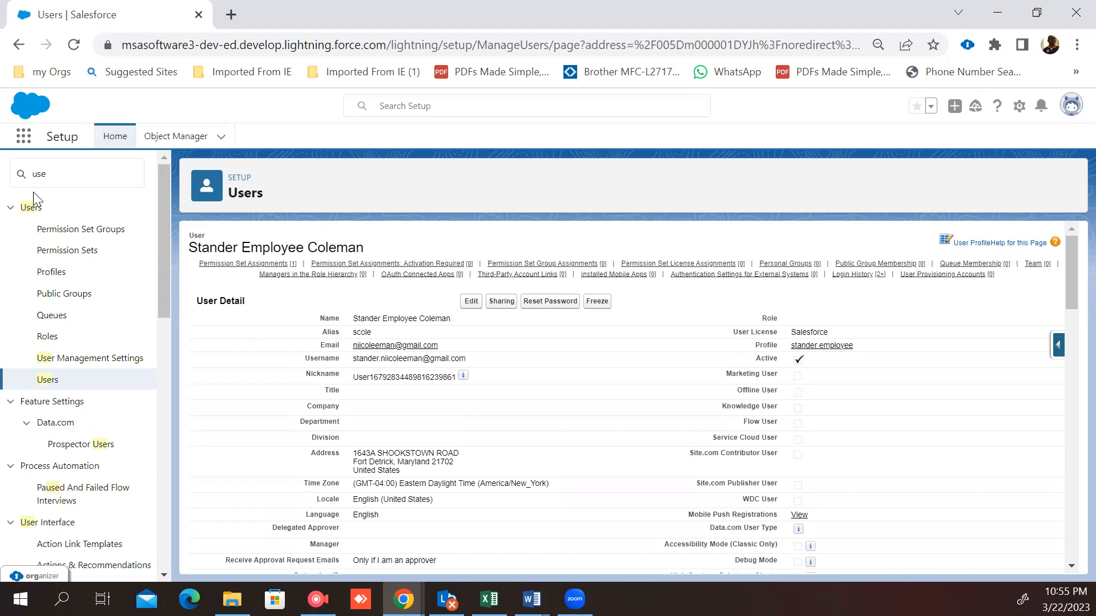
# Step: Search Setup for "role" and open the Roles page
pyautogui.click(98, 175)
pyautogui.press('BackSpace')
pyautogui.press('BackSpace')
pyautogui.press('BackSpace')
pyautogui.write('r')
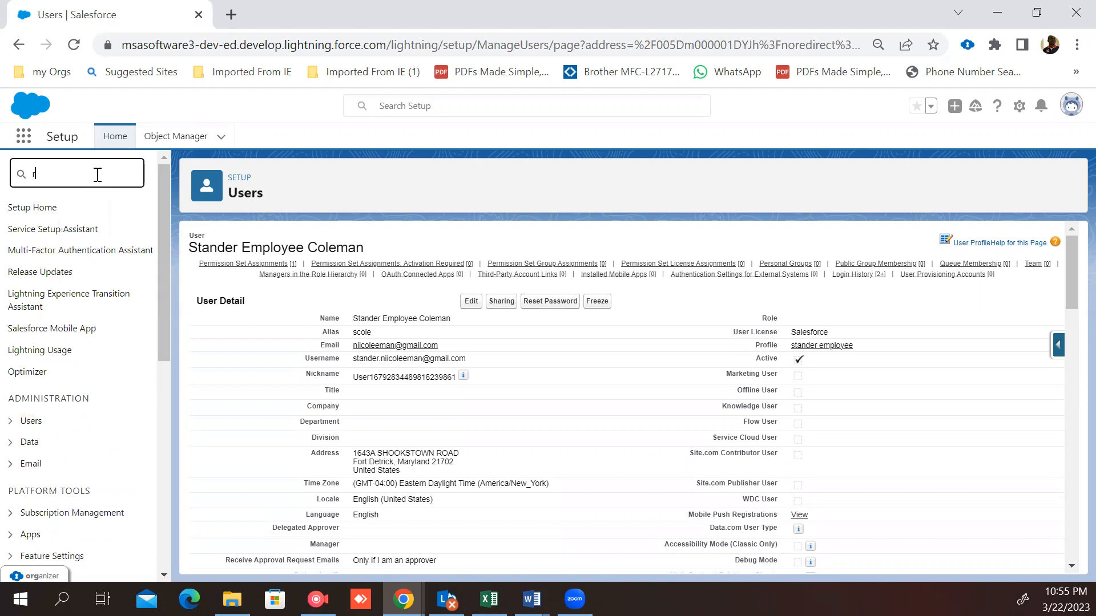
pyautogui.write('ole')
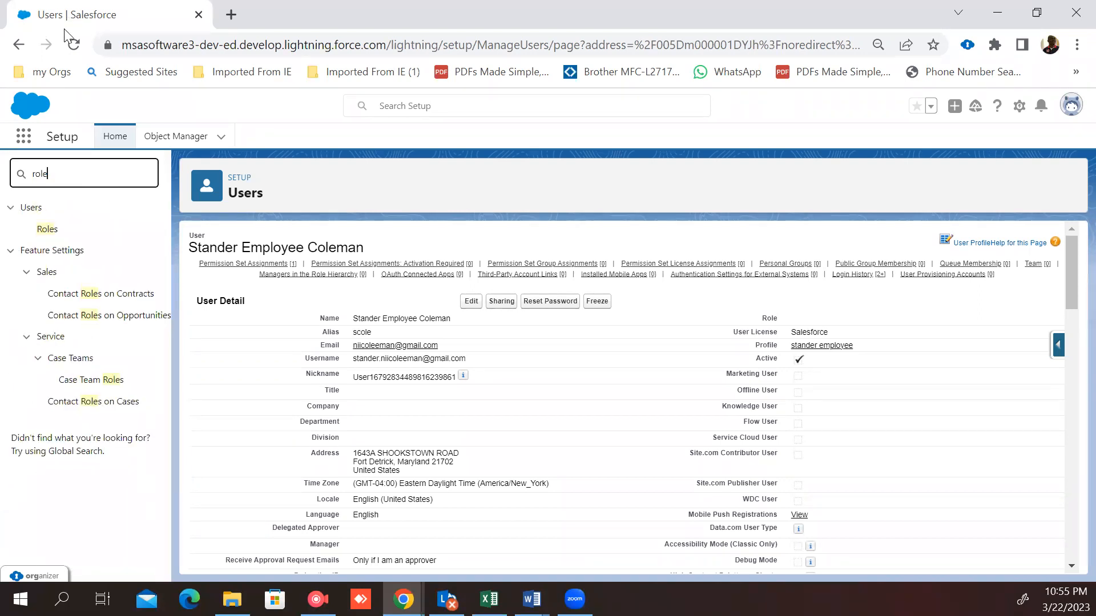
pyautogui.click(43, 234)
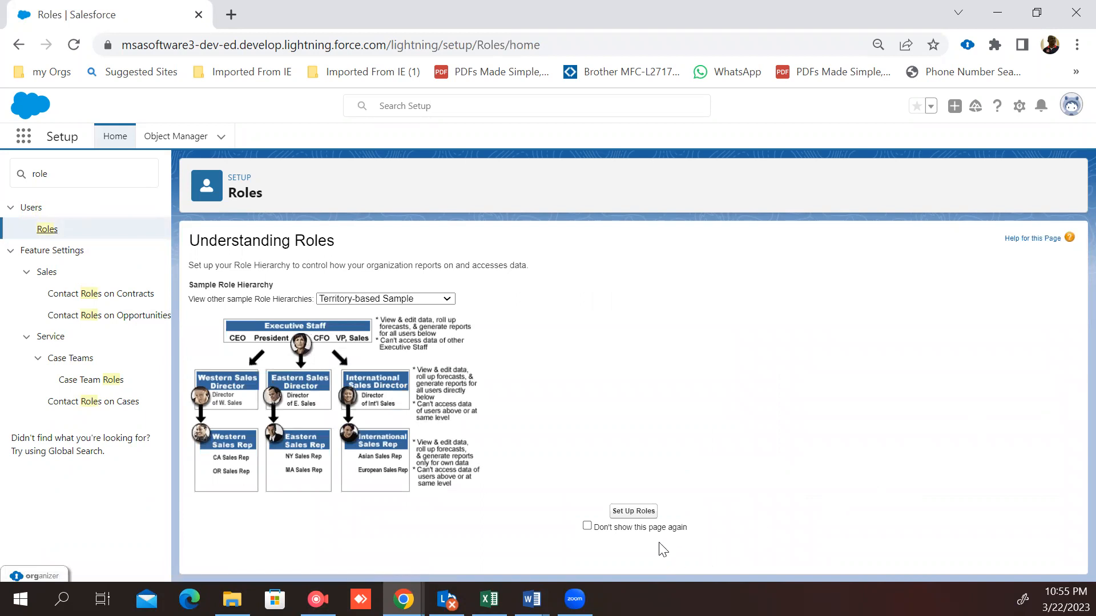
# Step: Set up roles and expand the entire organization role hierarchy
pyautogui.click(628, 513)
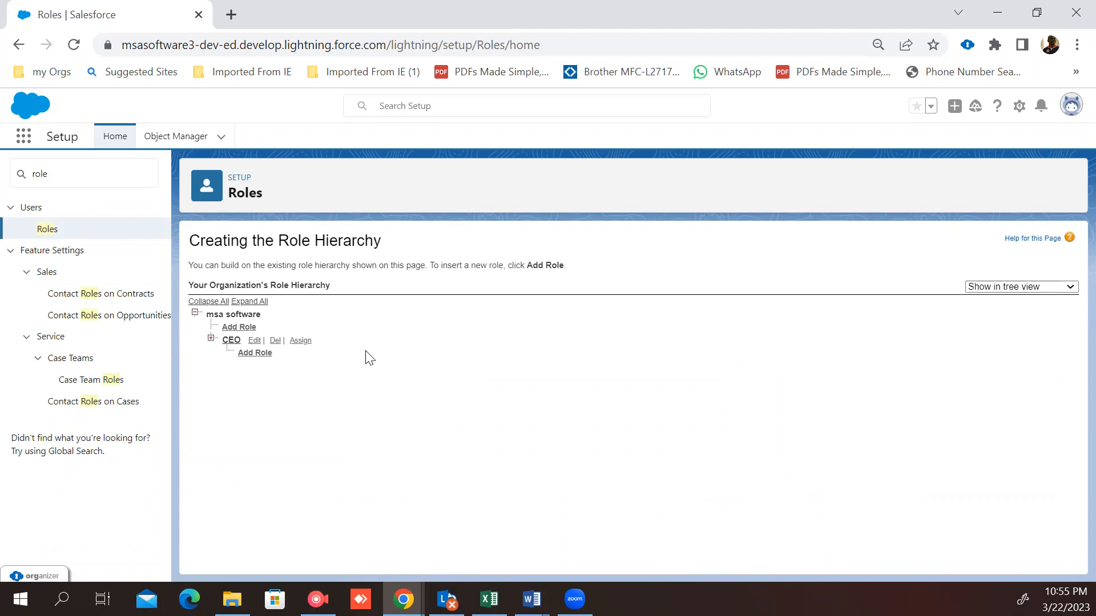
pyautogui.click(244, 304)
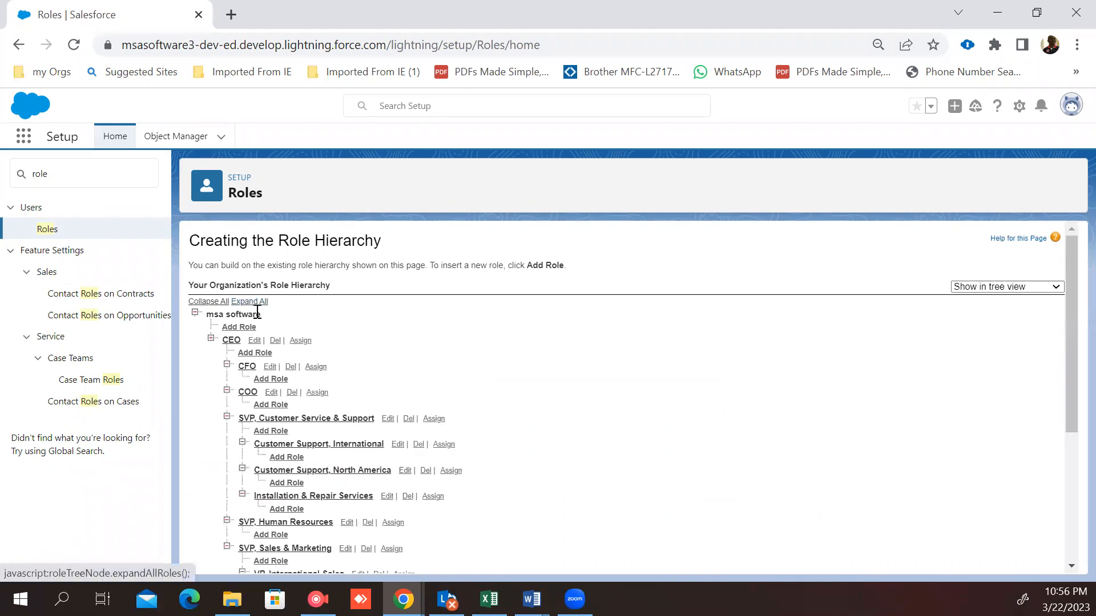
pyautogui.scroll(-3, 601, 393)
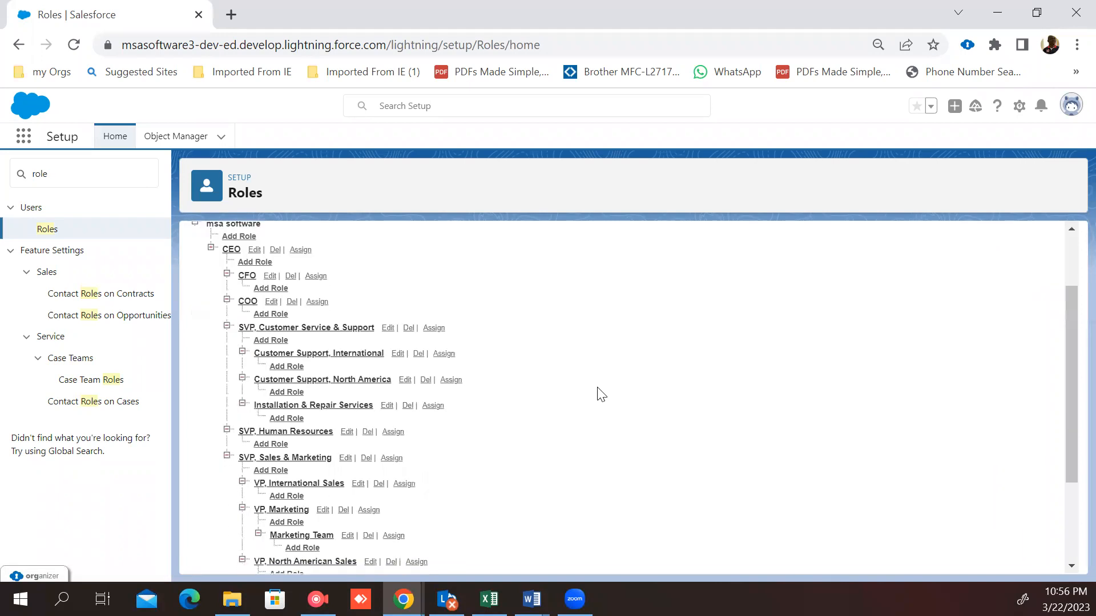
pyautogui.scroll(3, 601, 394)
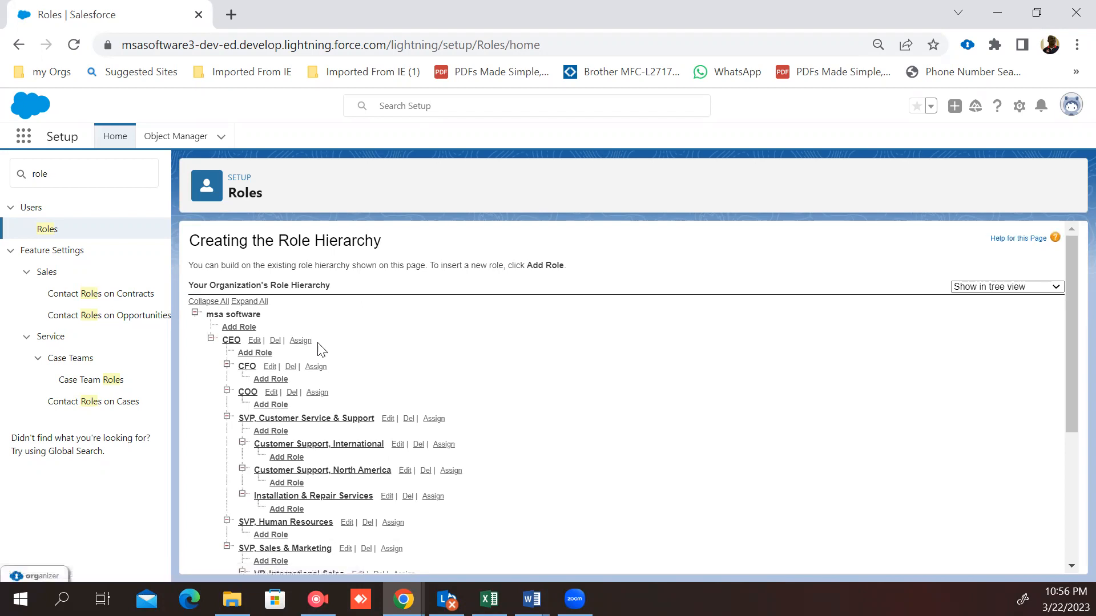
# Step: Open the user assignment page for the CEO role
pyautogui.click(301, 341)
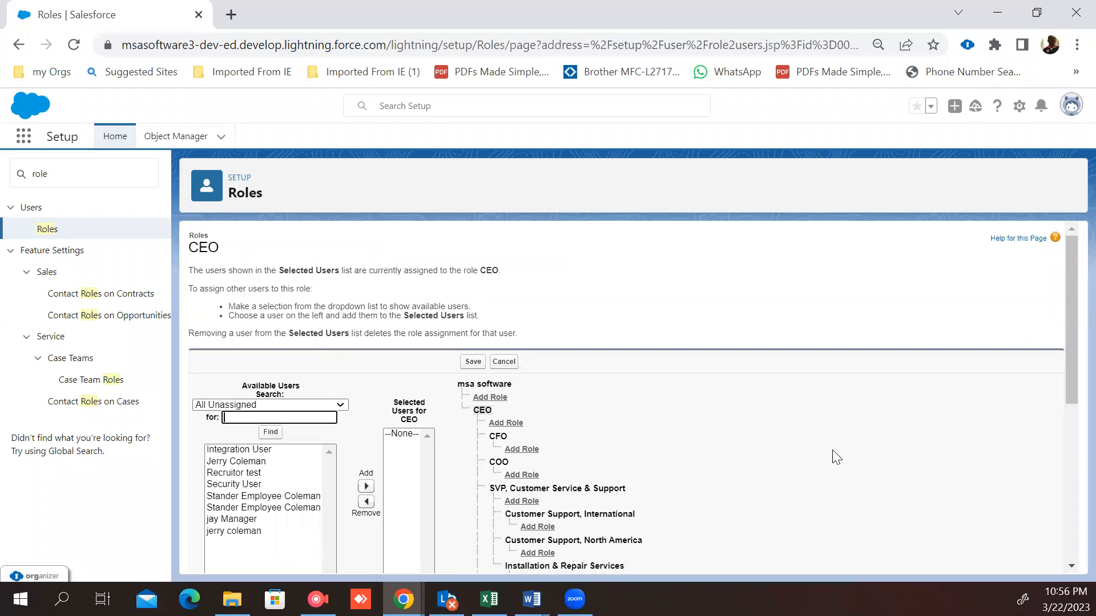
pyautogui.scroll(-2, 832, 450)
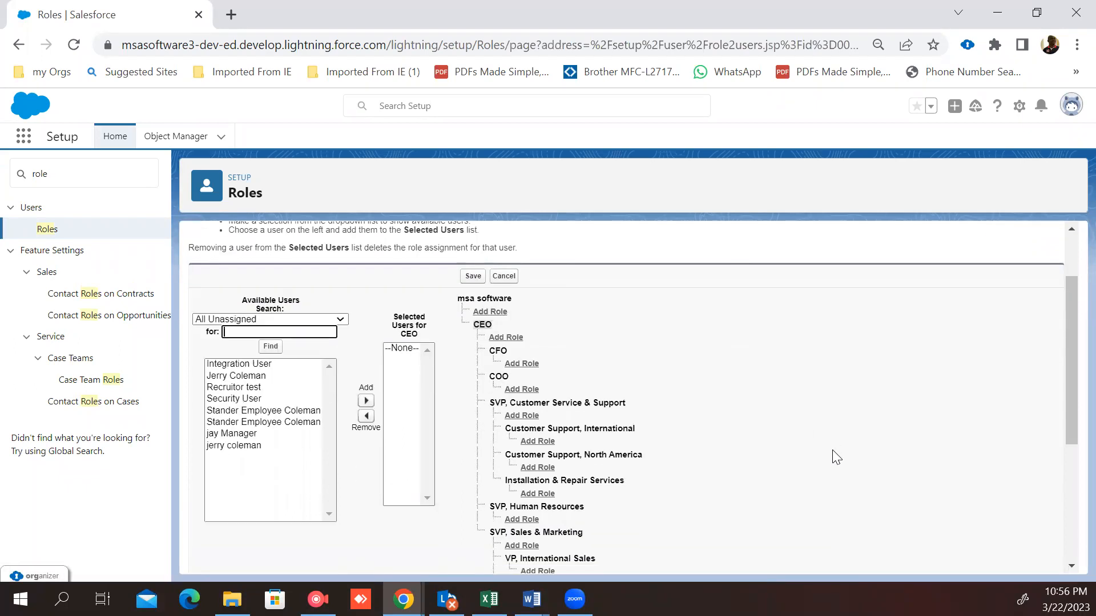
pyautogui.scroll(2, 837, 457)
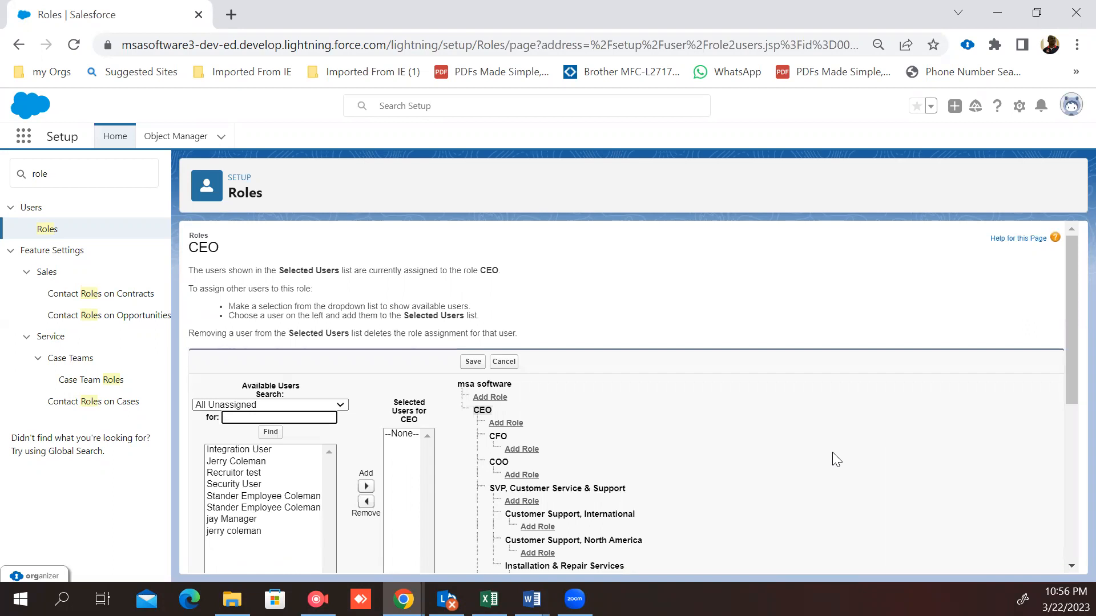
# Step: Set the browser zoom to 75%
pyautogui.click(1075, 48)
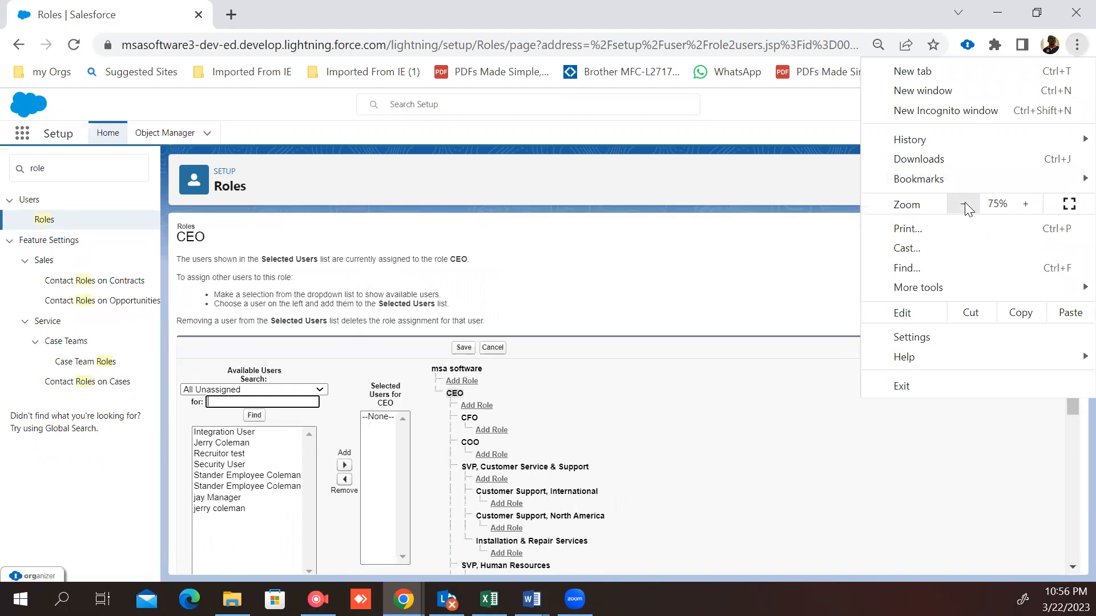
pyautogui.click(964, 204)
pyautogui.click(824, 183)
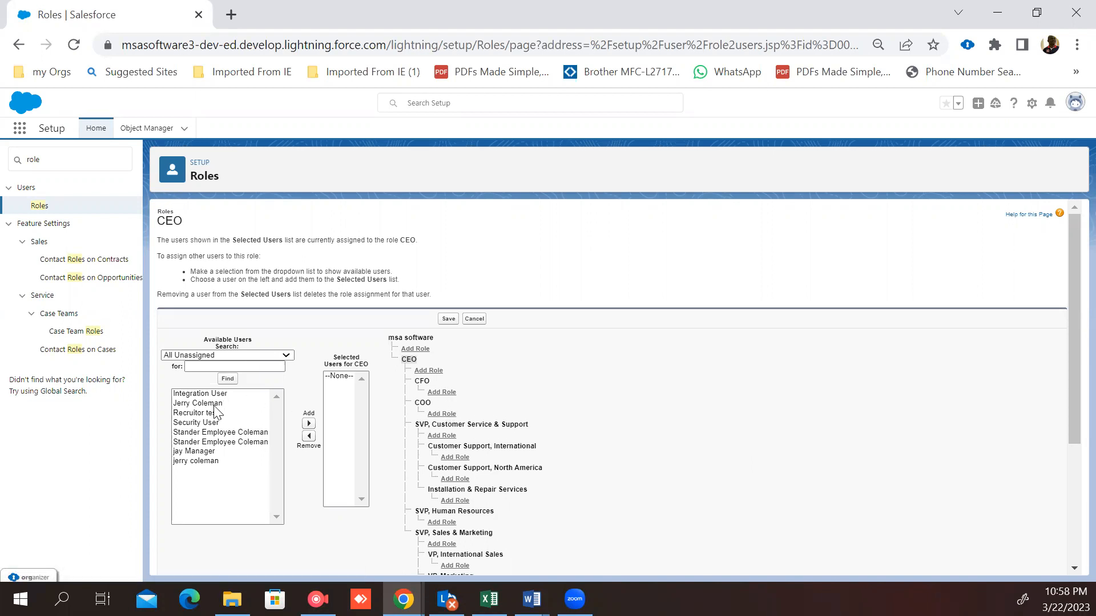
# Step: Open a new role form under CEO and go back without saving
pyautogui.click(434, 373)
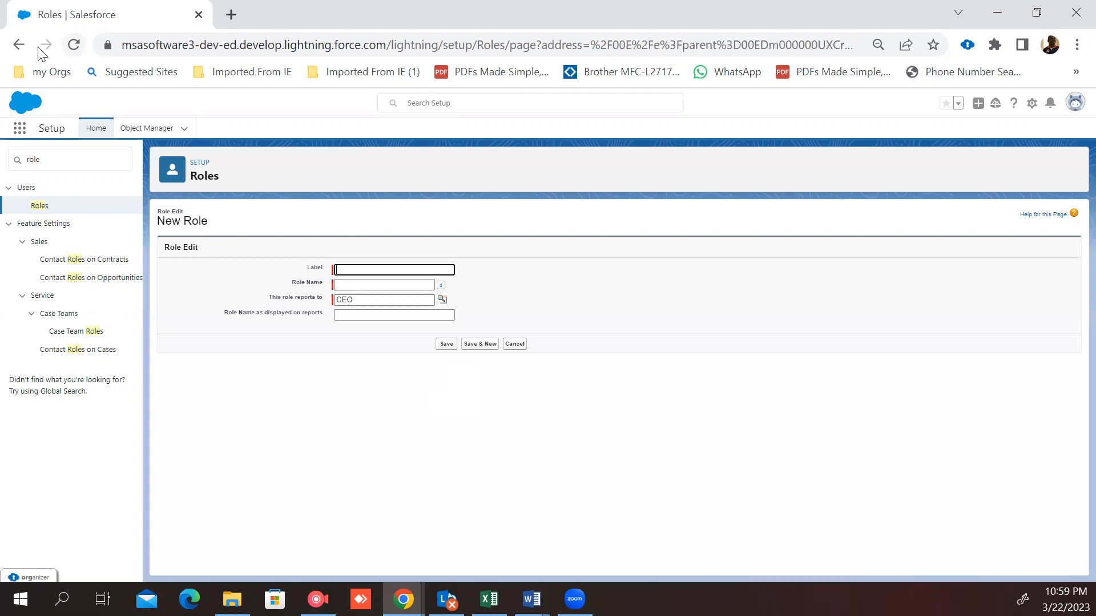
pyautogui.click(18, 46)
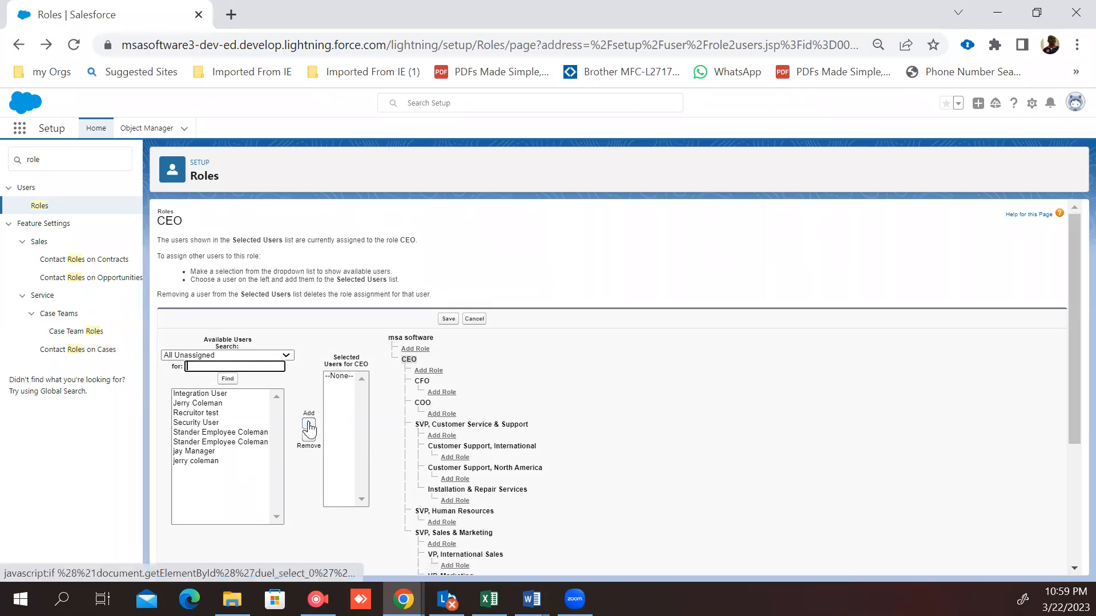
# Step: Add Recruitor test and Stander Employee Coleman to the selected users for the CEO role
pyautogui.click(200, 413)
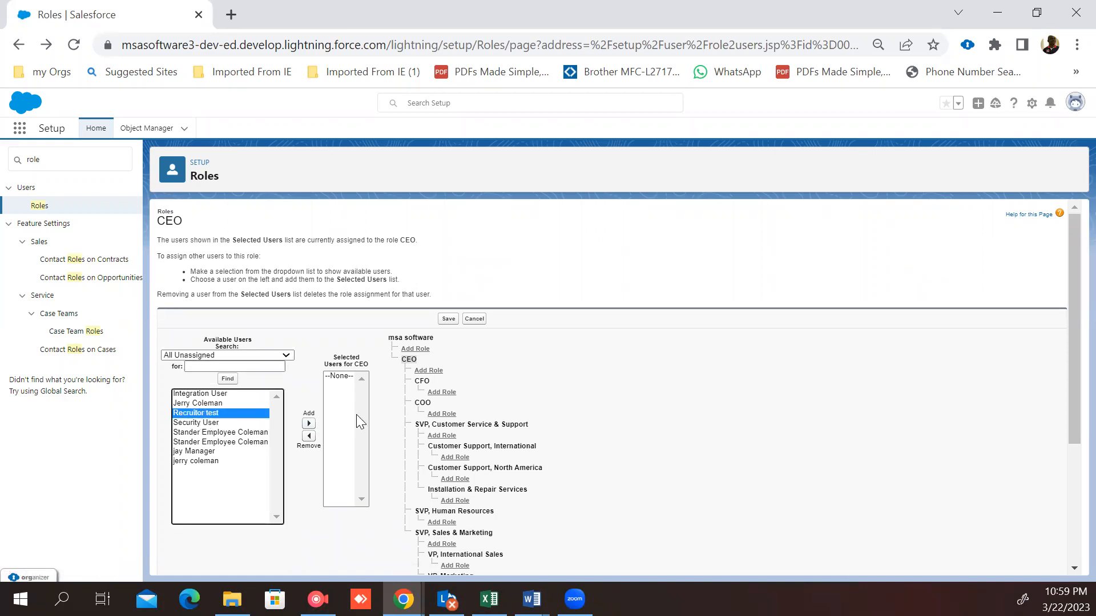
pyautogui.click(309, 424)
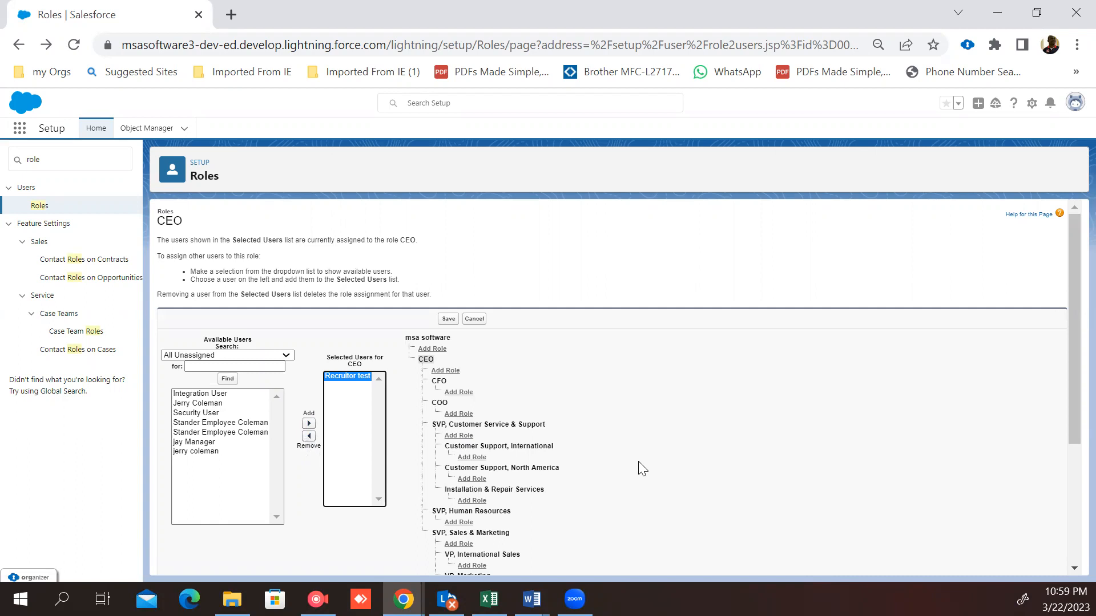
pyautogui.scroll(-2, 642, 468)
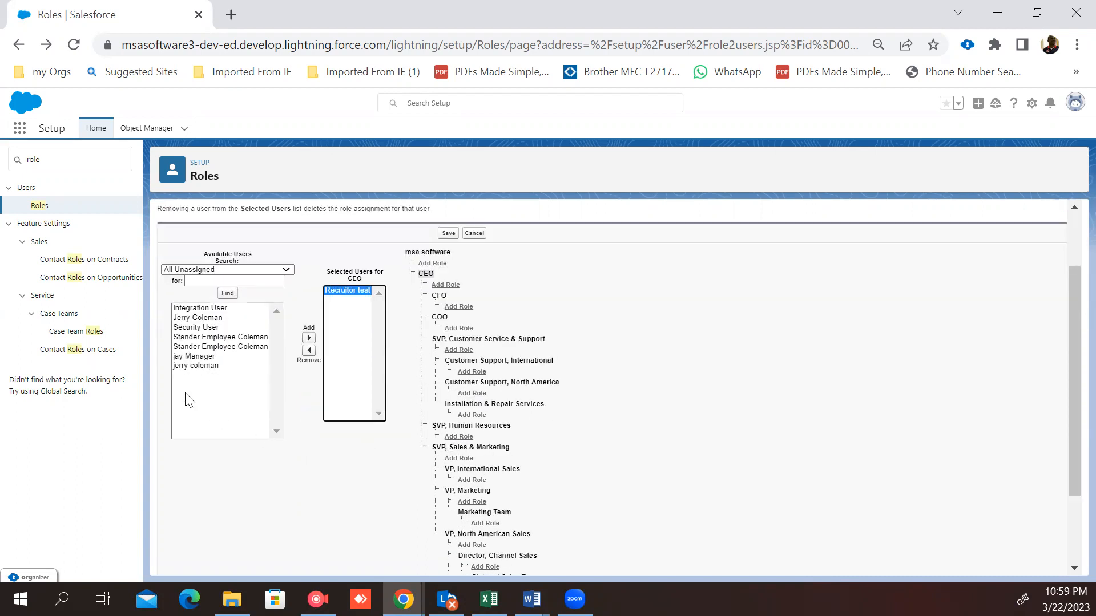
pyautogui.click(217, 349)
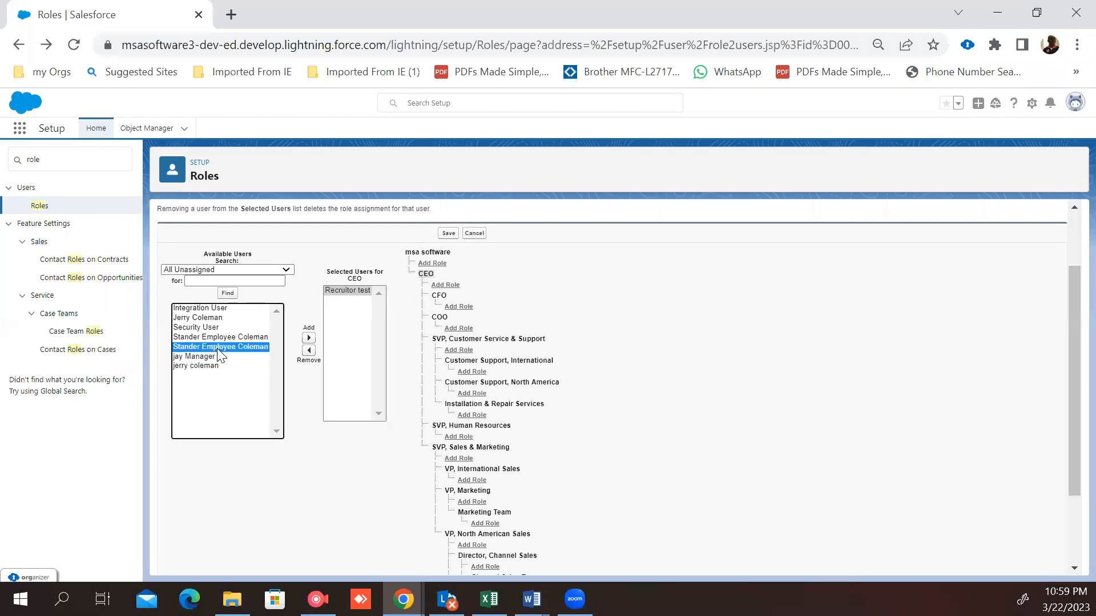
pyautogui.click(308, 339)
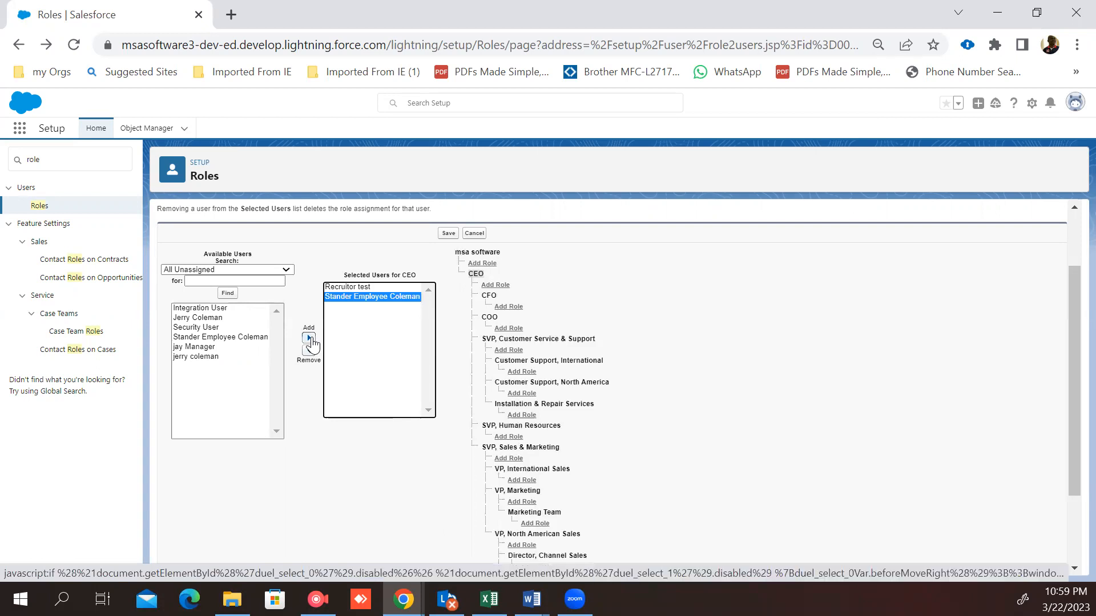
pyautogui.scroll(-2, 724, 403)
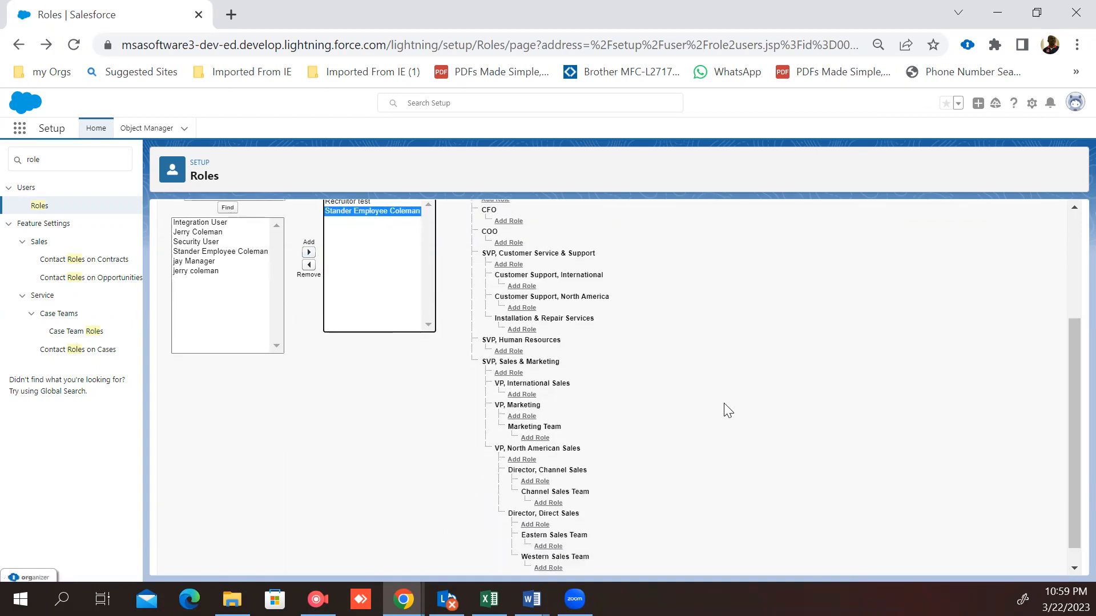
pyautogui.scroll(3, 723, 403)
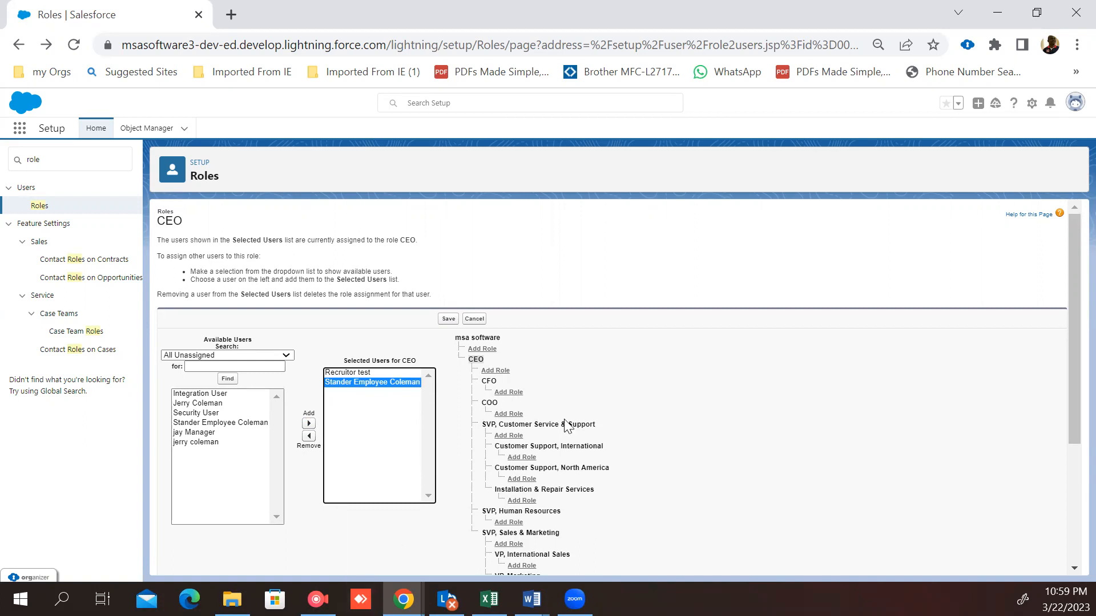
pyautogui.scroll(-1, 573, 427)
pyautogui.scroll(-1, 572, 427)
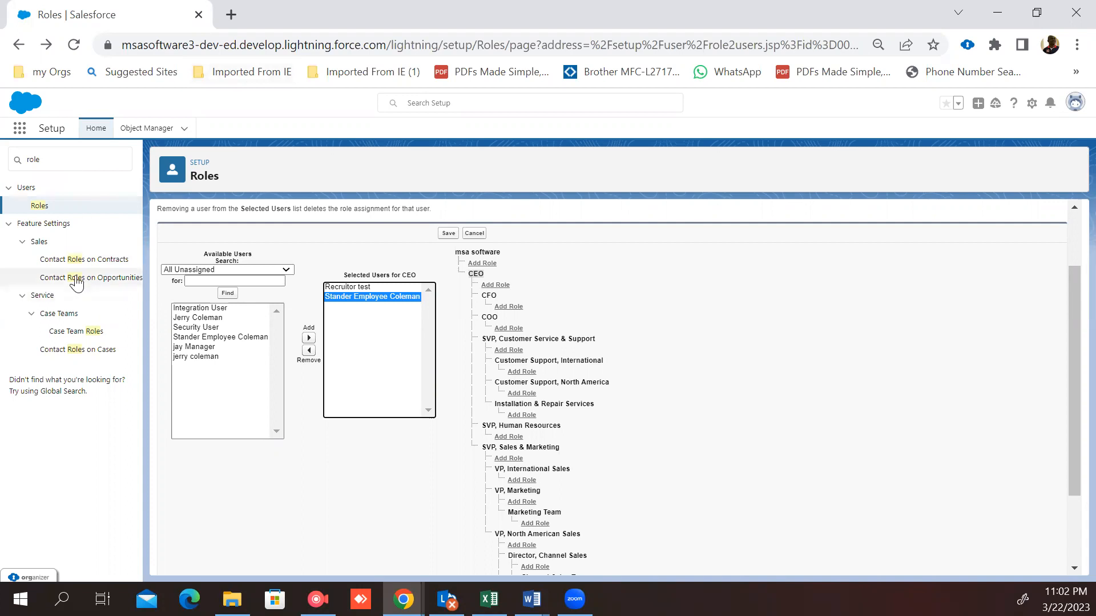
# Step: Search setup for "shar" and open Sharing Settings
pyautogui.click(96, 156)
pyautogui.press('BackSpace')
pyautogui.press('BackSpace')
pyautogui.press('BackSpace')
pyautogui.press('BackSpace')
pyautogui.write('shar')
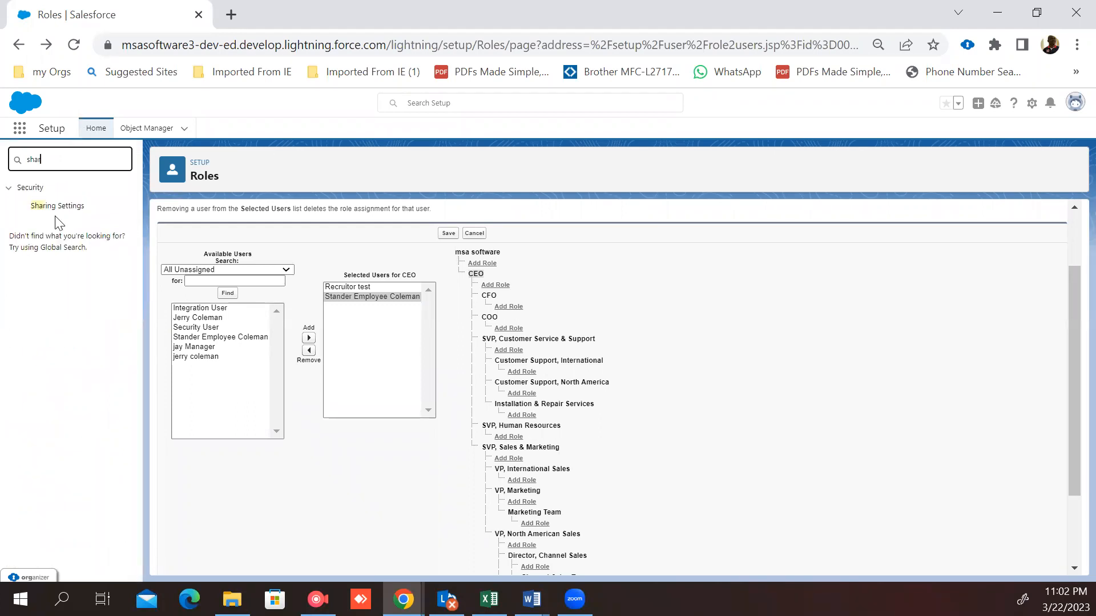
pyautogui.click(51, 207)
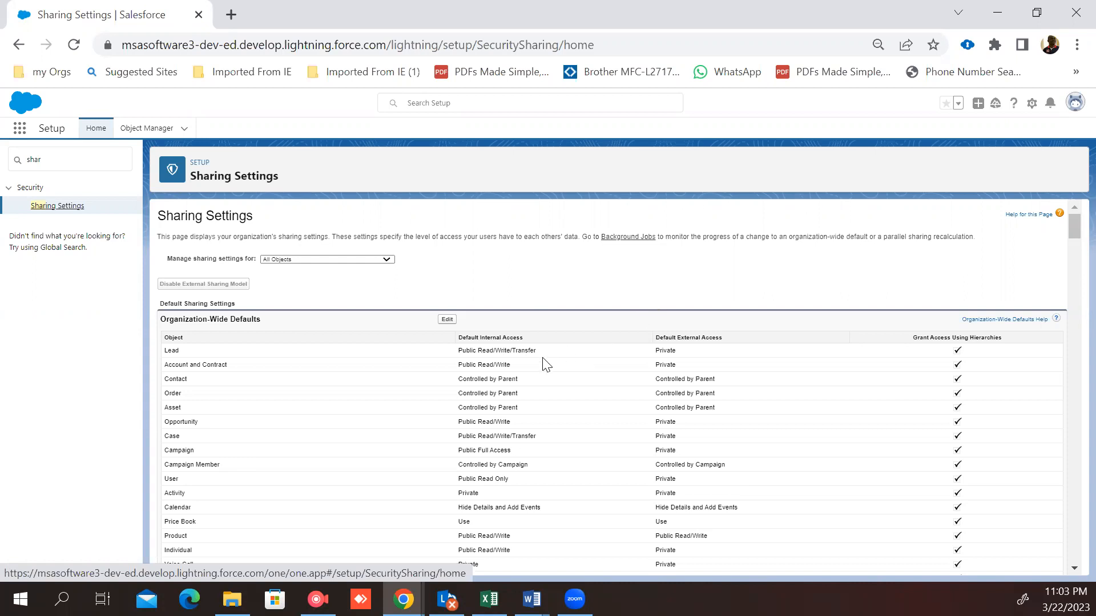
# Step: Review the organization-wide defaults and the list of object sharing rules
pyautogui.scroll(-10, 543, 362)
pyautogui.scroll(-15, 545, 365)
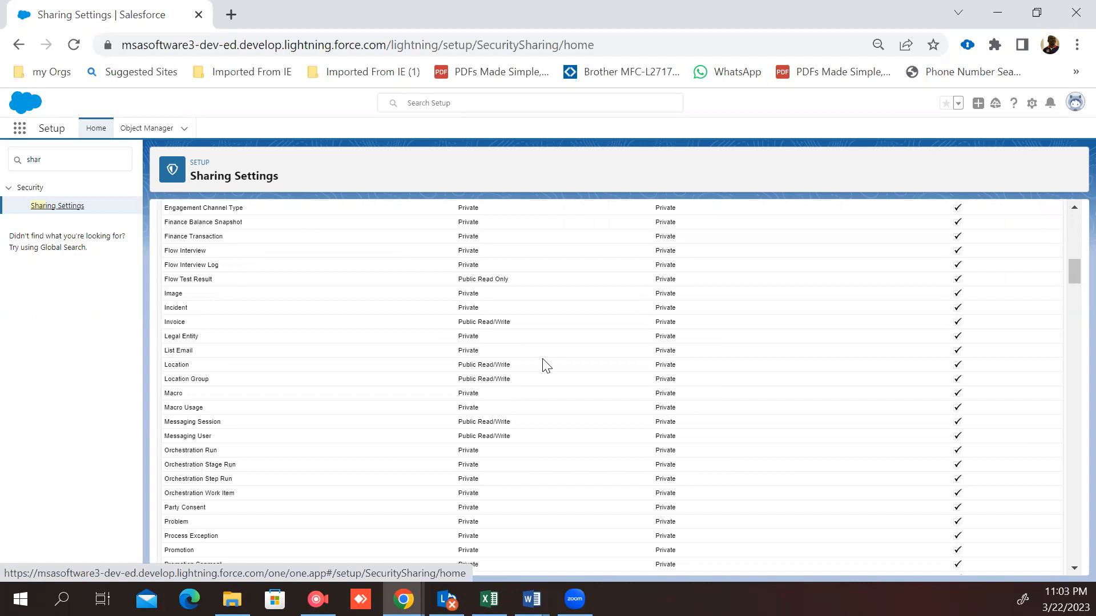
pyautogui.scroll(2, 542, 367)
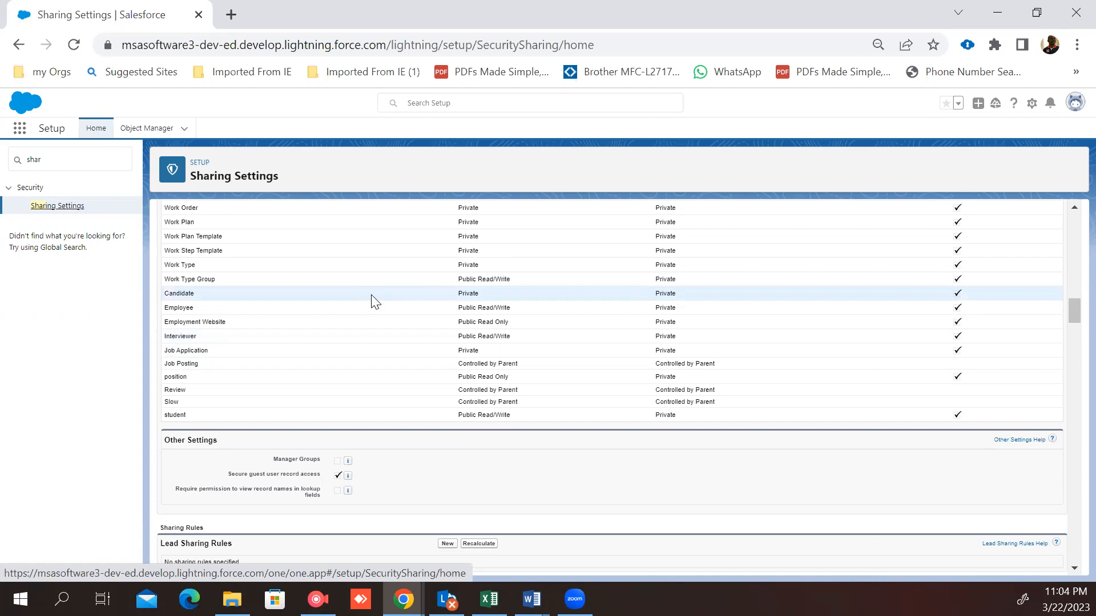
pyautogui.scroll(-5, 498, 537)
pyautogui.scroll(-9, 498, 536)
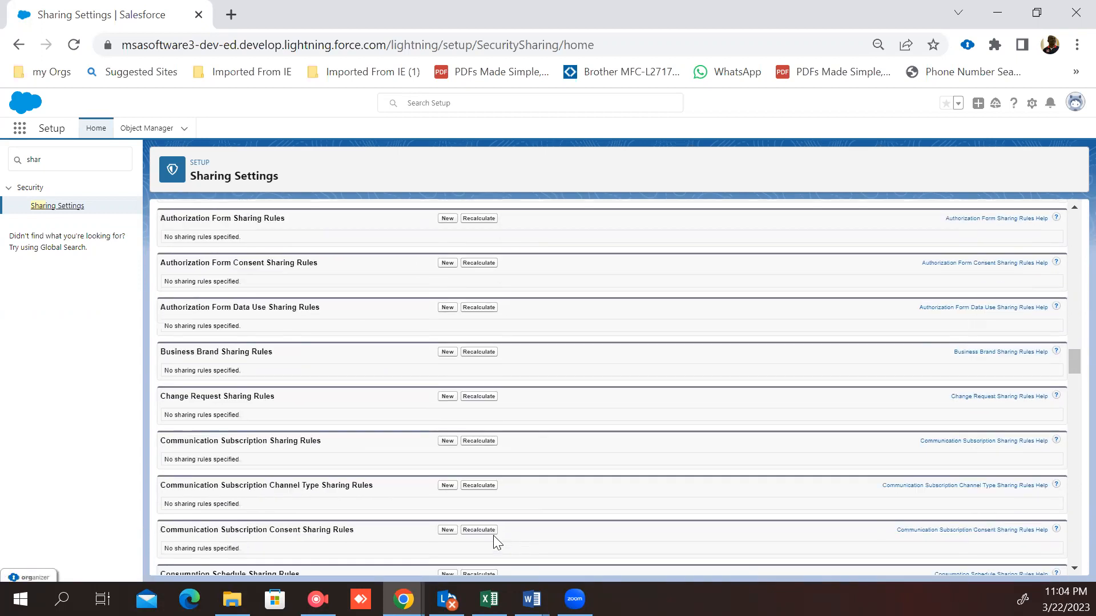
pyautogui.scroll(10, 494, 536)
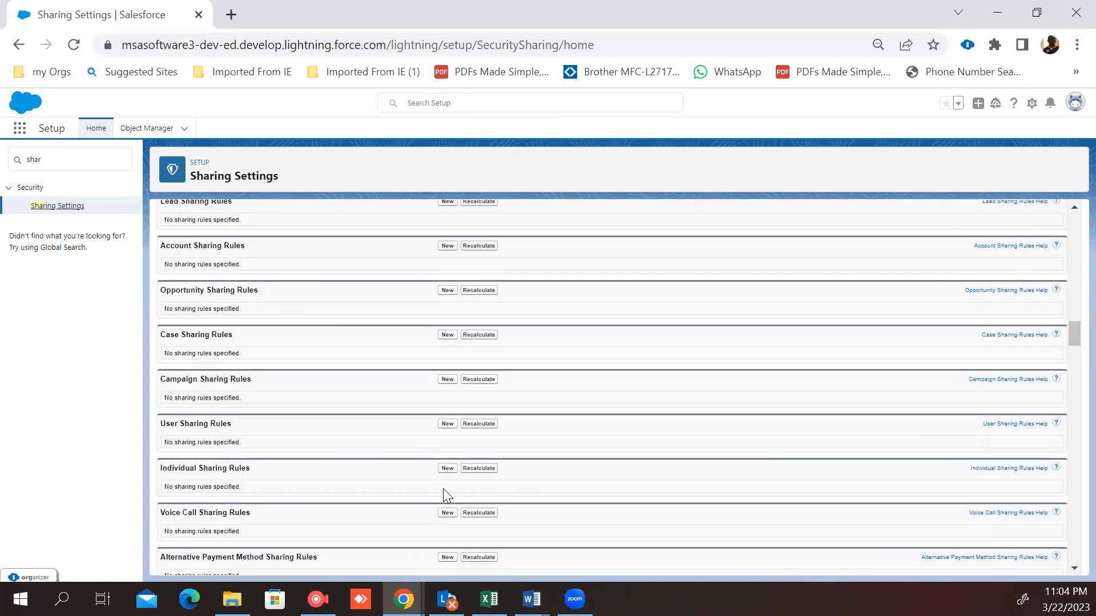
pyautogui.scroll(-2, 444, 489)
pyautogui.scroll(-5, 447, 495)
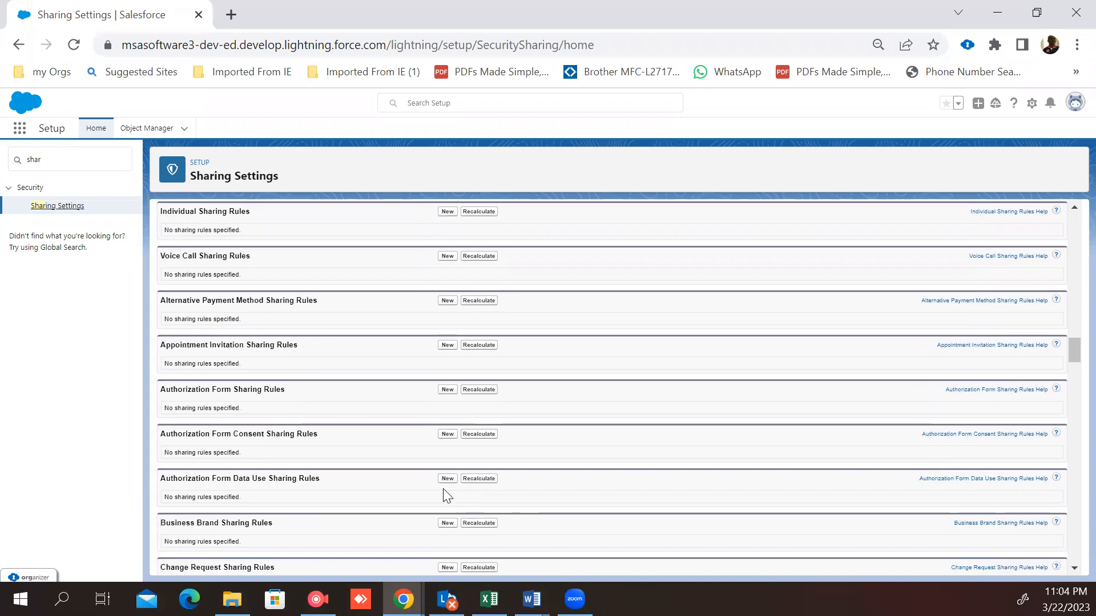
pyautogui.scroll(-5, 447, 495)
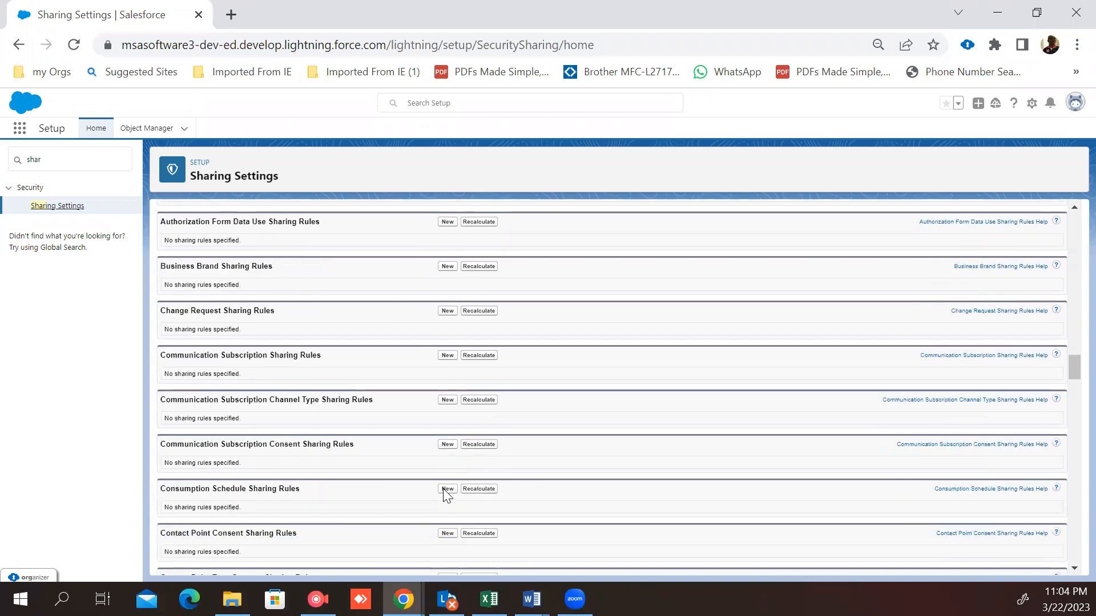
pyautogui.scroll(-3, 447, 494)
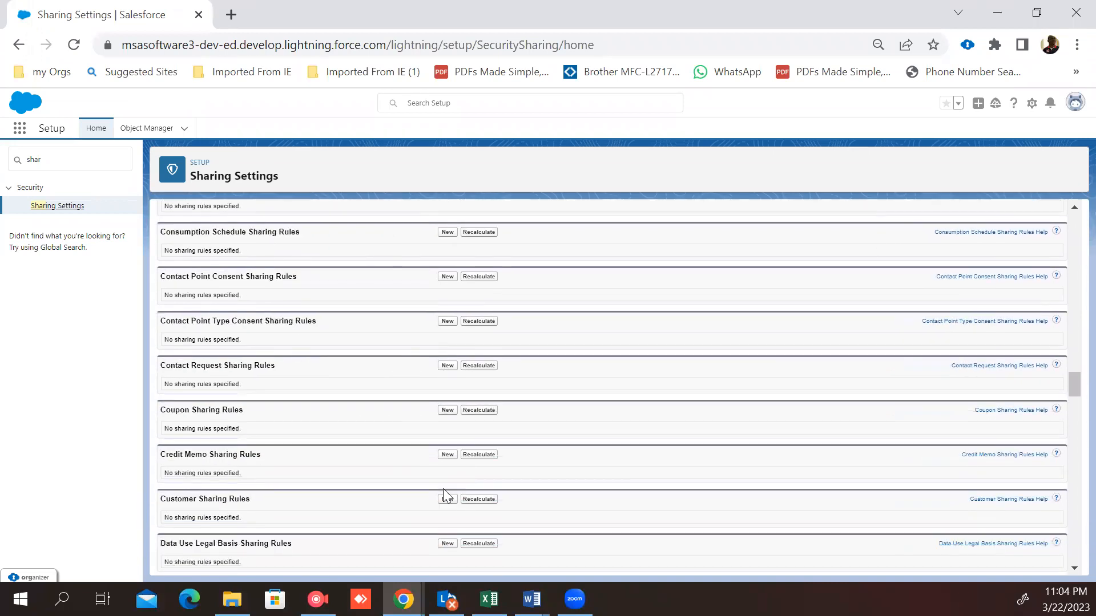
pyautogui.scroll(-3, 225, 397)
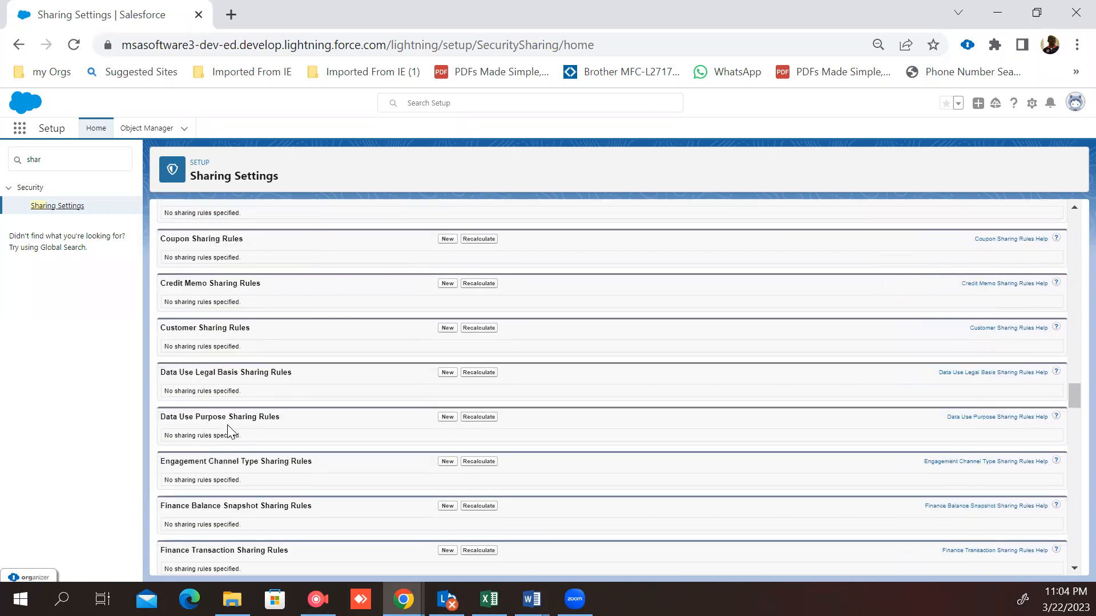
pyautogui.scroll(-3, 227, 425)
pyautogui.scroll(-3, 227, 432)
pyautogui.scroll(-2, 228, 432)
pyautogui.scroll(-6, 228, 426)
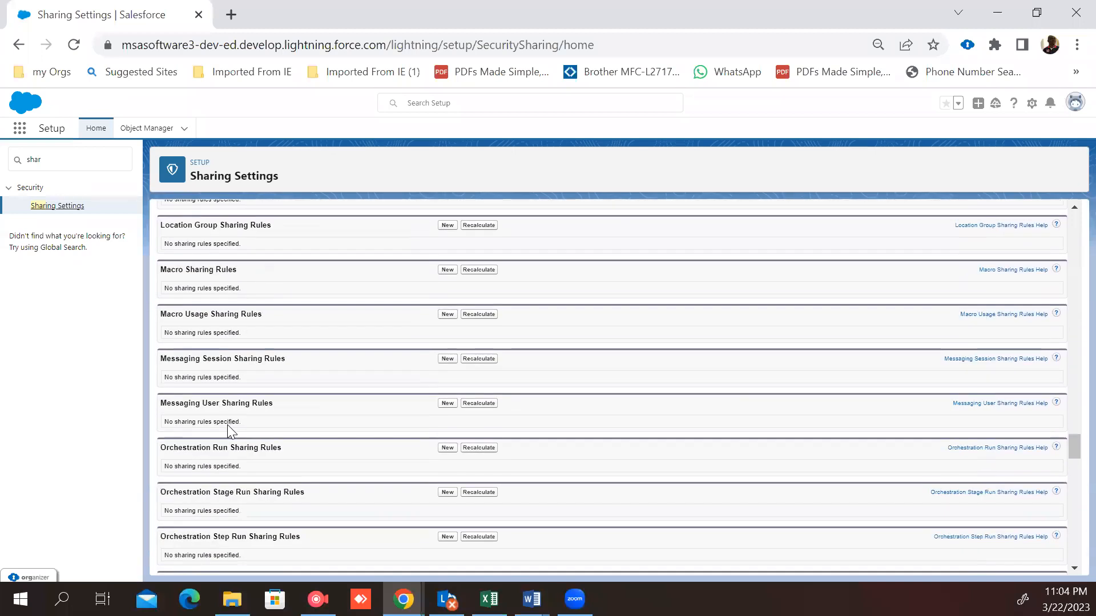
pyautogui.scroll(-3, 227, 425)
pyautogui.scroll(-10, 227, 432)
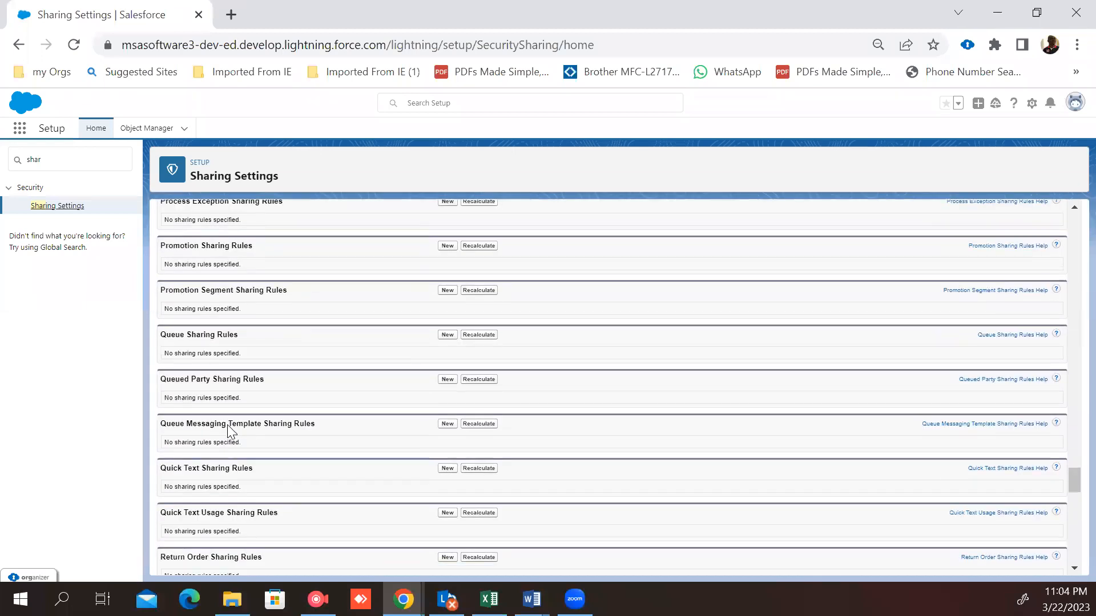
pyautogui.scroll(-6, 227, 425)
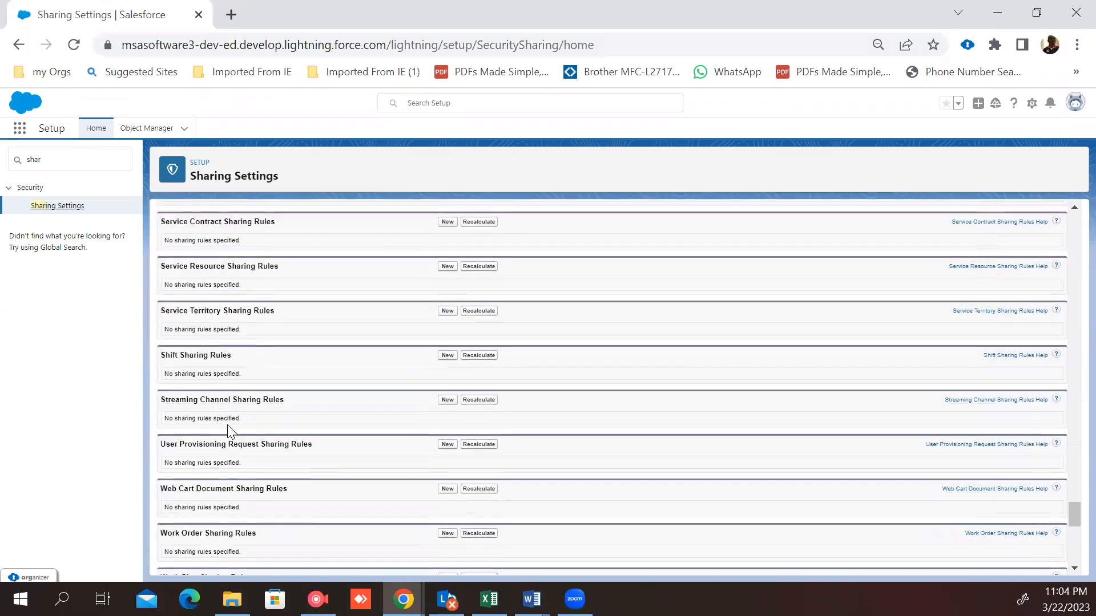
pyautogui.scroll(-3, 227, 424)
pyautogui.scroll(-2, 228, 428)
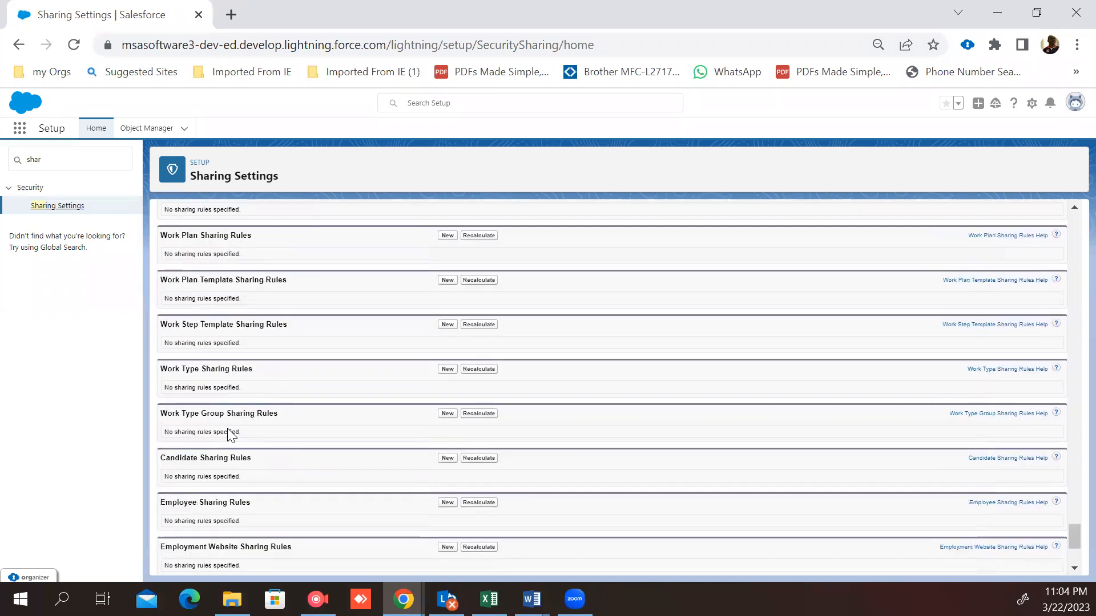
# Step: Start a new Candidate sharing rule and label it "Candidate sharing"
pyautogui.click(447, 459)
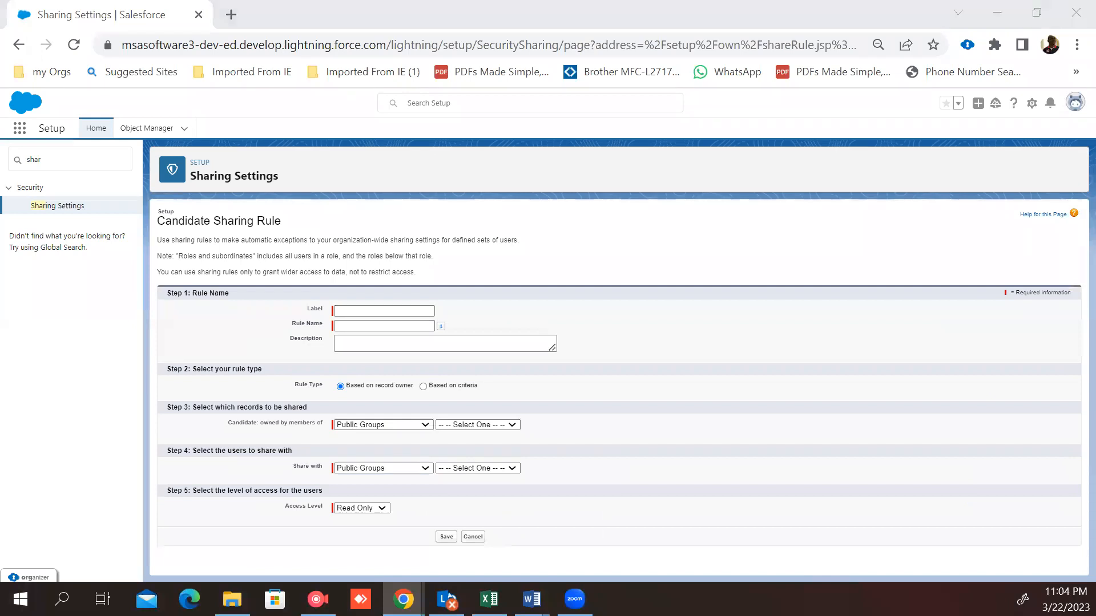
pyautogui.click(400, 346)
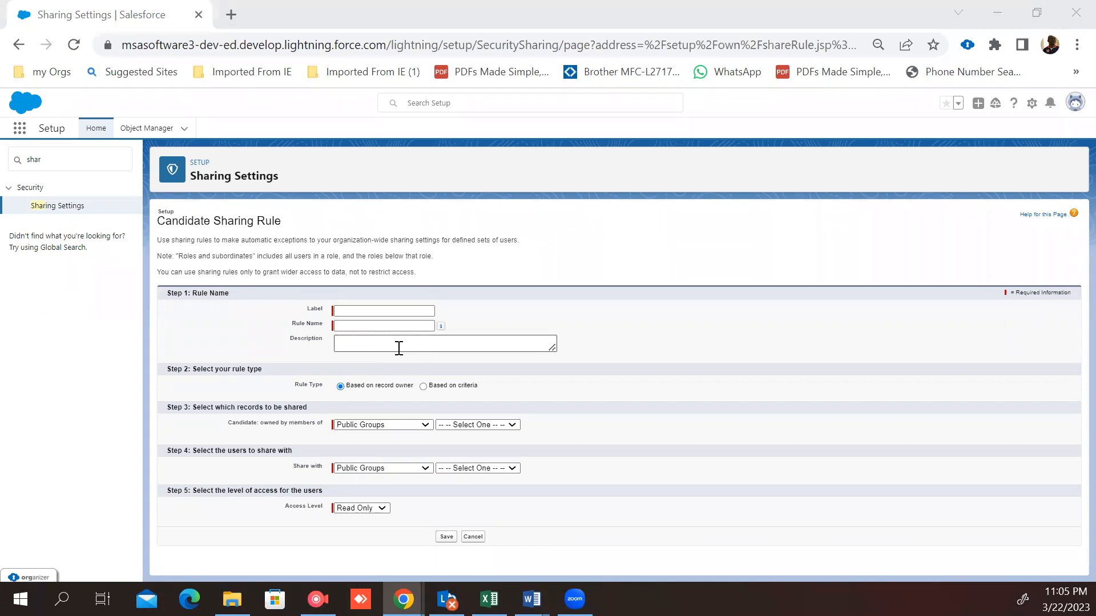
pyautogui.click(361, 311)
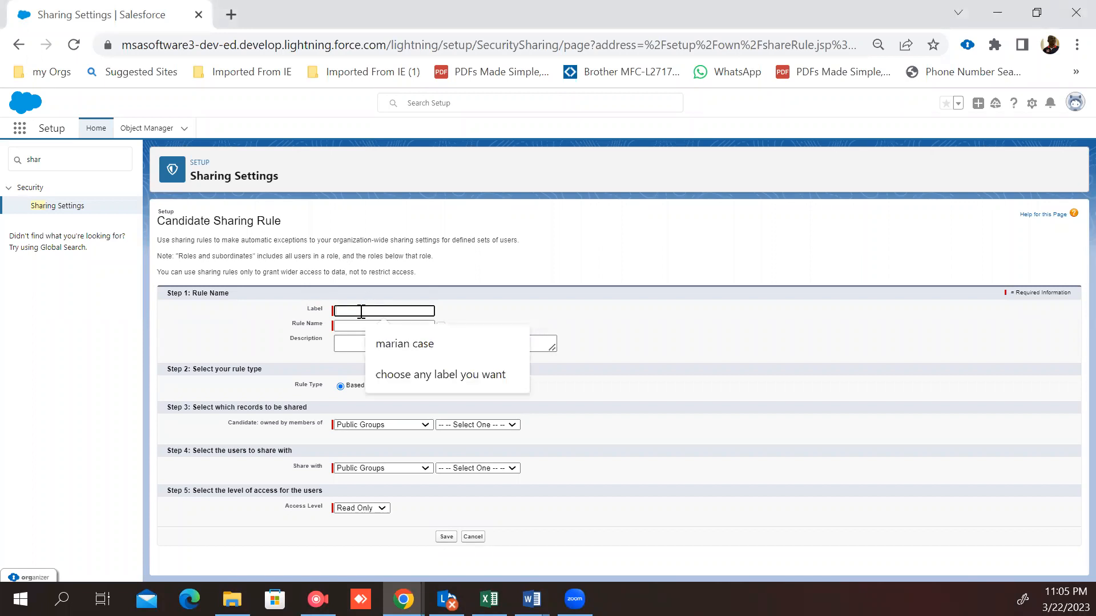
pyautogui.write('CA')
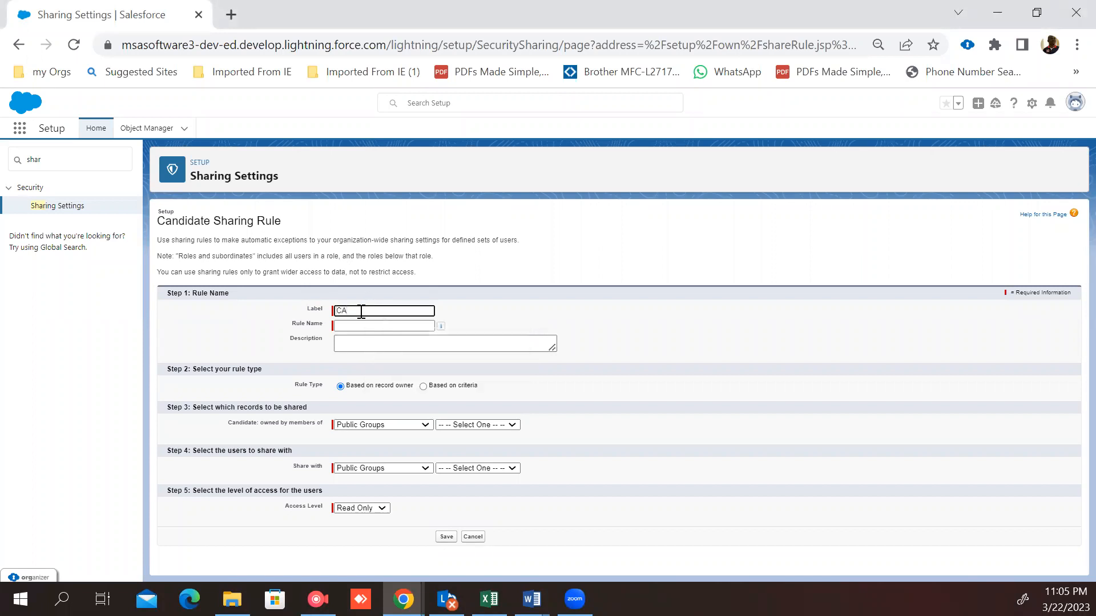
pyautogui.press('BackSpace')
pyautogui.write('andidate sharing')
# Step: Pick Roles and Subordinates as the record owners, then switch the rule type to Based on criteria
pyautogui.click(425, 425)
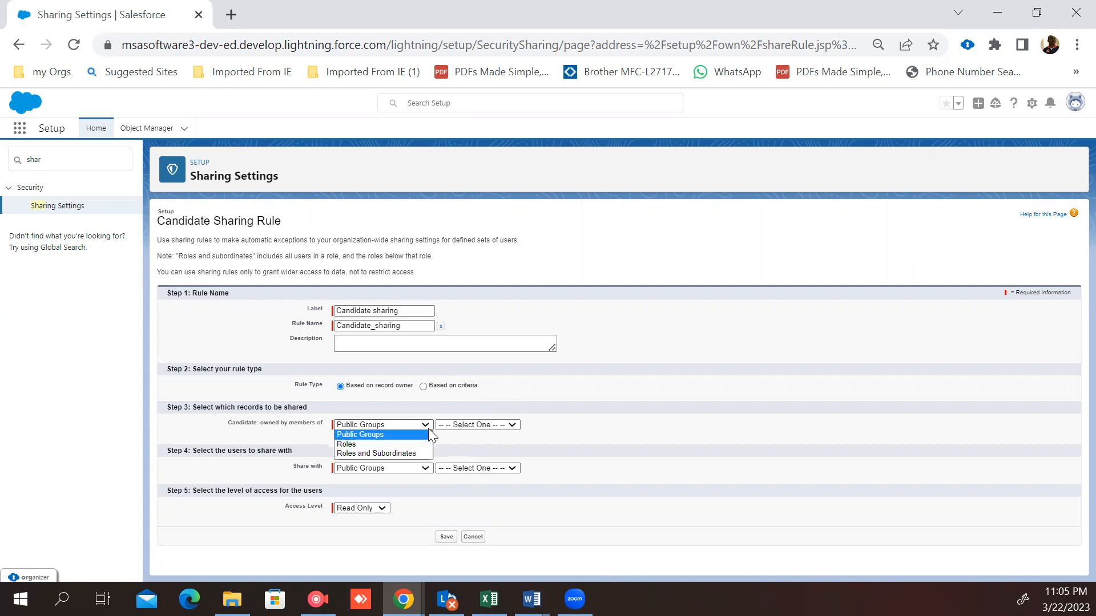
pyautogui.click(414, 454)
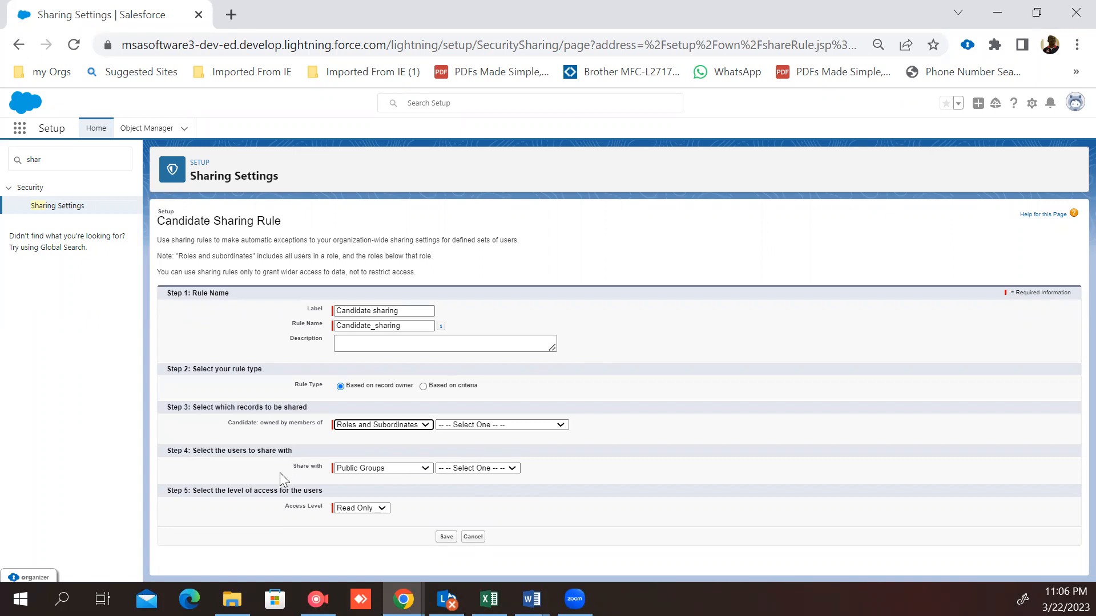
pyautogui.click(423, 387)
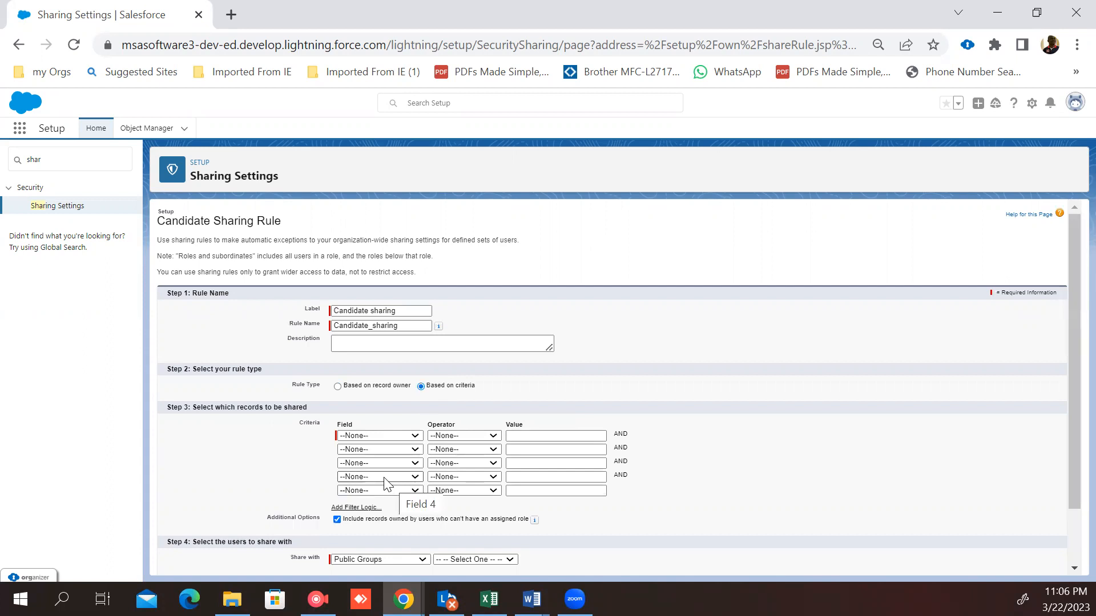
# Step: Choose US Ciztizen as the field of the first sharing criterion
pyautogui.click(414, 438)
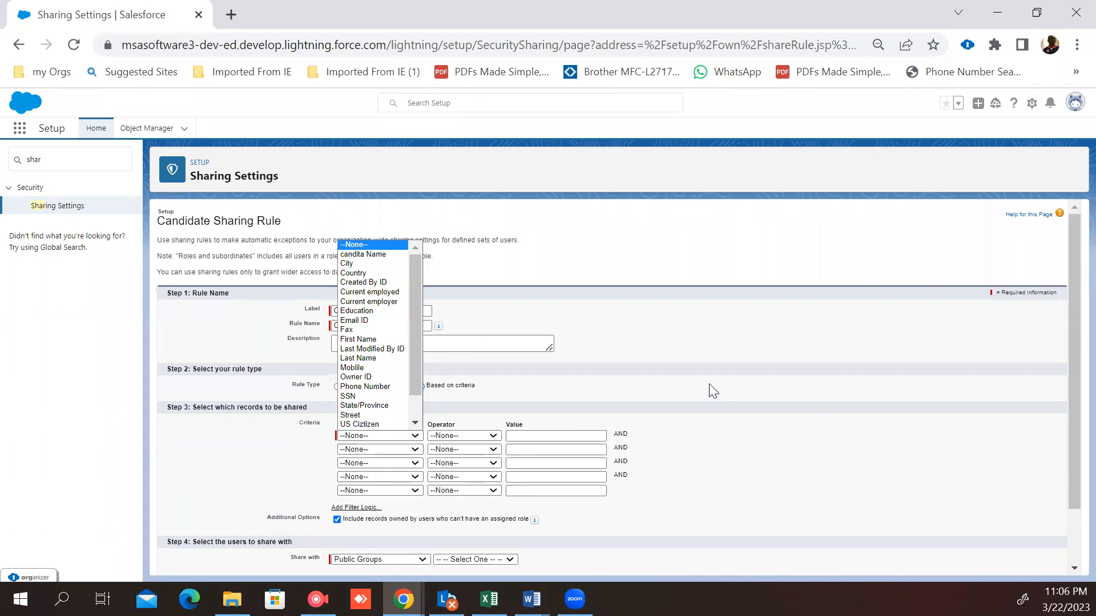
pyautogui.press('f')
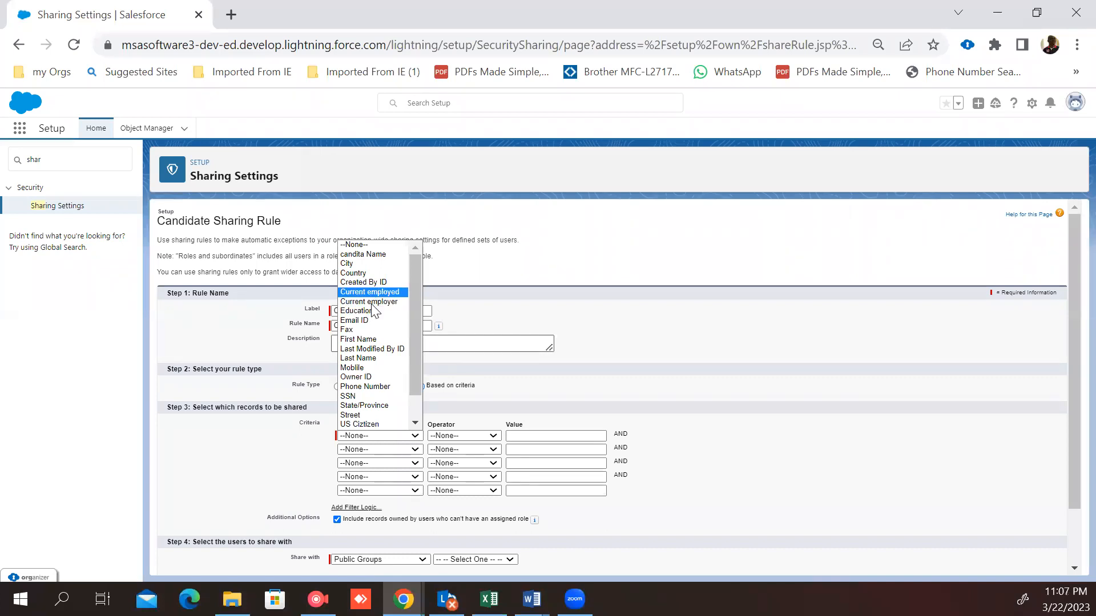
pyautogui.moveTo(413, 296); pyautogui.dragTo(404, 341)
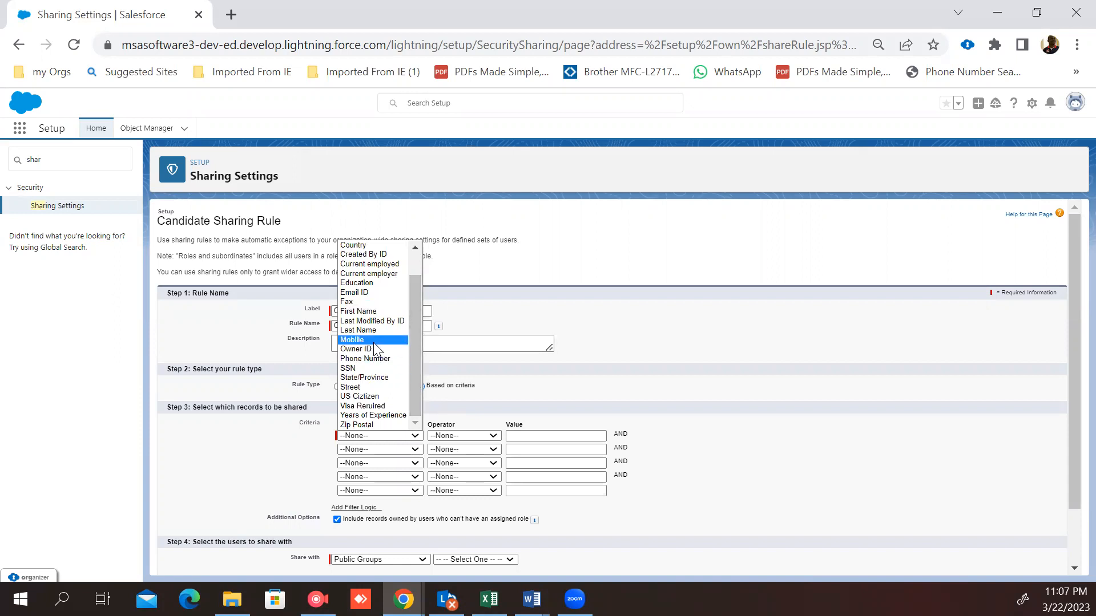
pyautogui.press('Down')
pyautogui.press('Down')
pyautogui.press('Down')
pyautogui.press('Down')
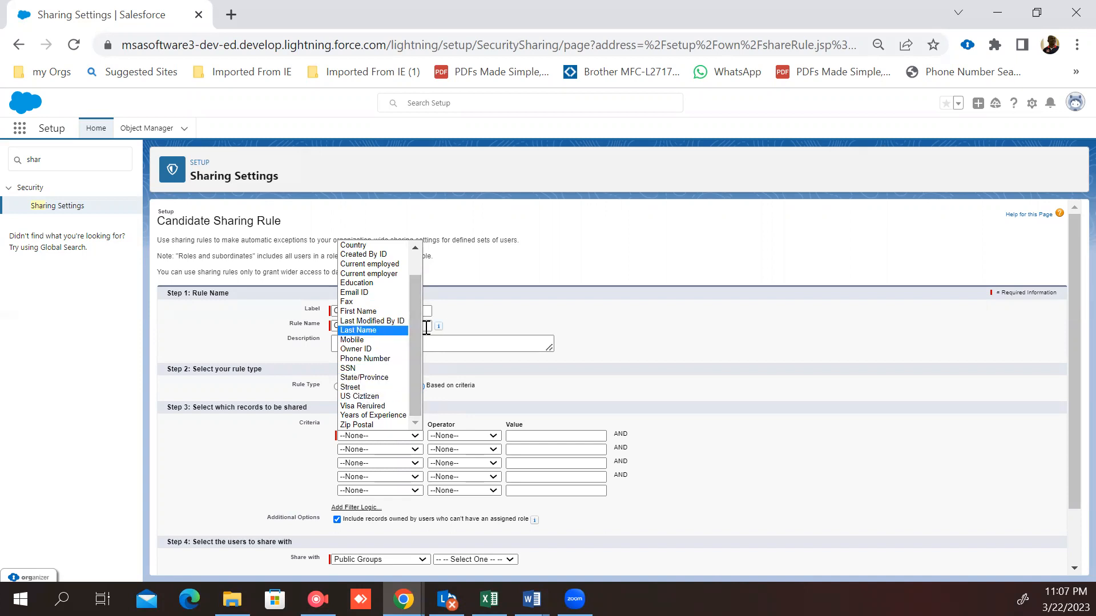
pyautogui.moveTo(414, 332)
pyautogui.mouseDown()
pyautogui.moveTo(413, 285)
pyautogui.moveTo(412, 325)
pyautogui.mouseUp()
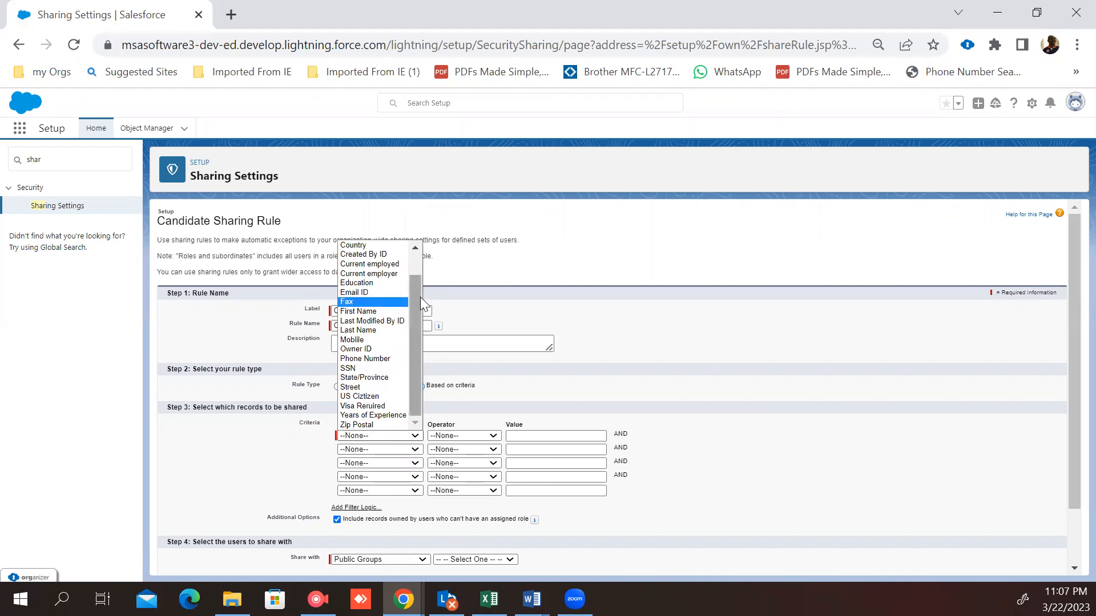
pyautogui.moveTo(413, 299); pyautogui.dragTo(414, 284)
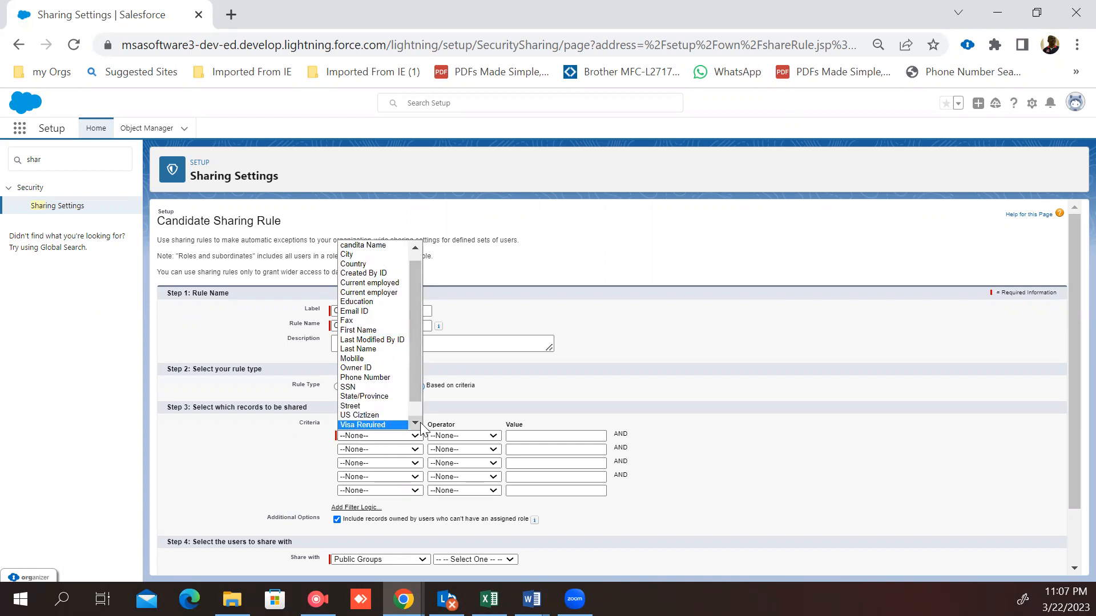
pyautogui.click(376, 415)
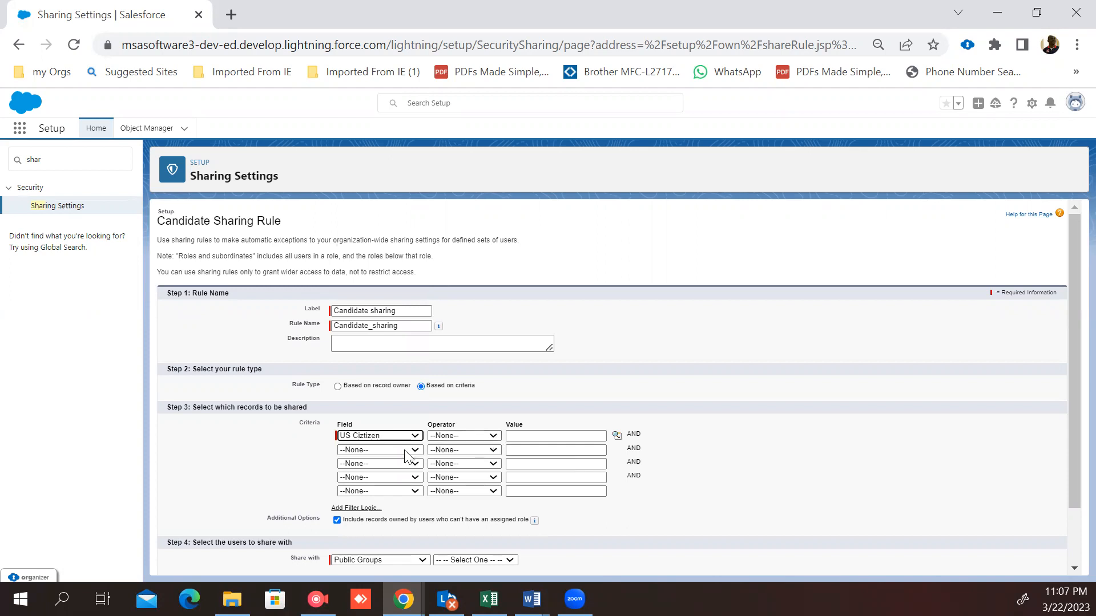
# Step: Set the criterion operator to equals and pick True as its value from the picklist lookup
pyautogui.click(492, 437)
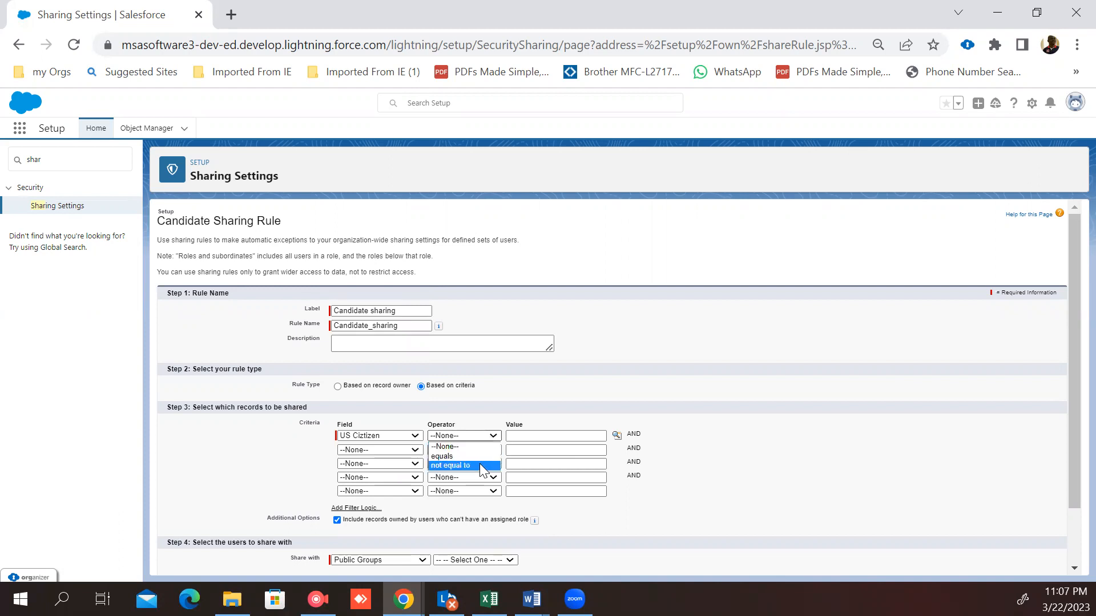
pyautogui.click(480, 456)
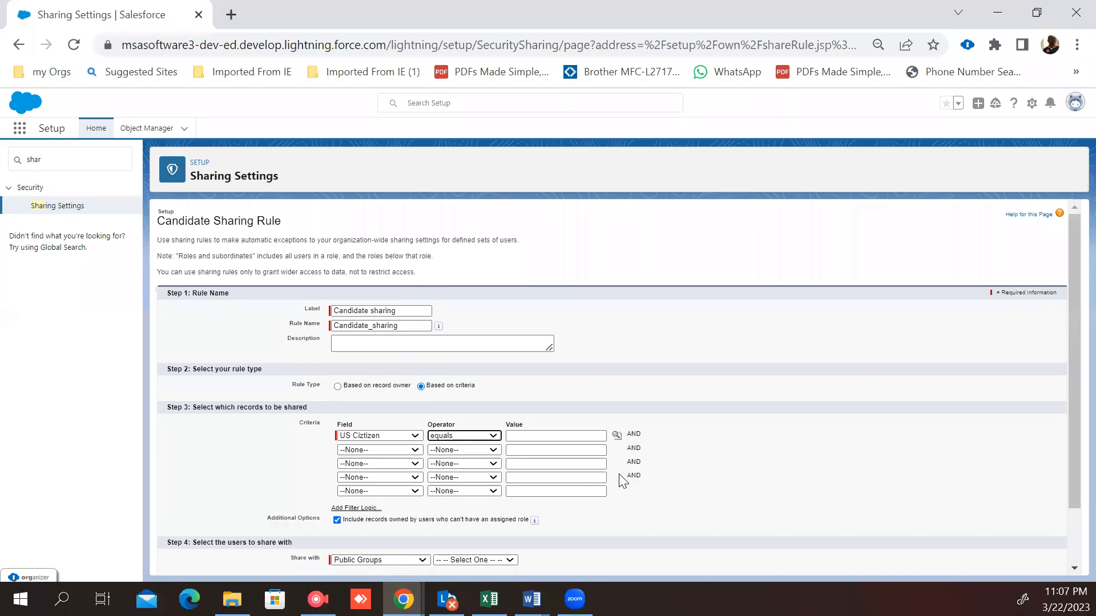
pyautogui.click(615, 436)
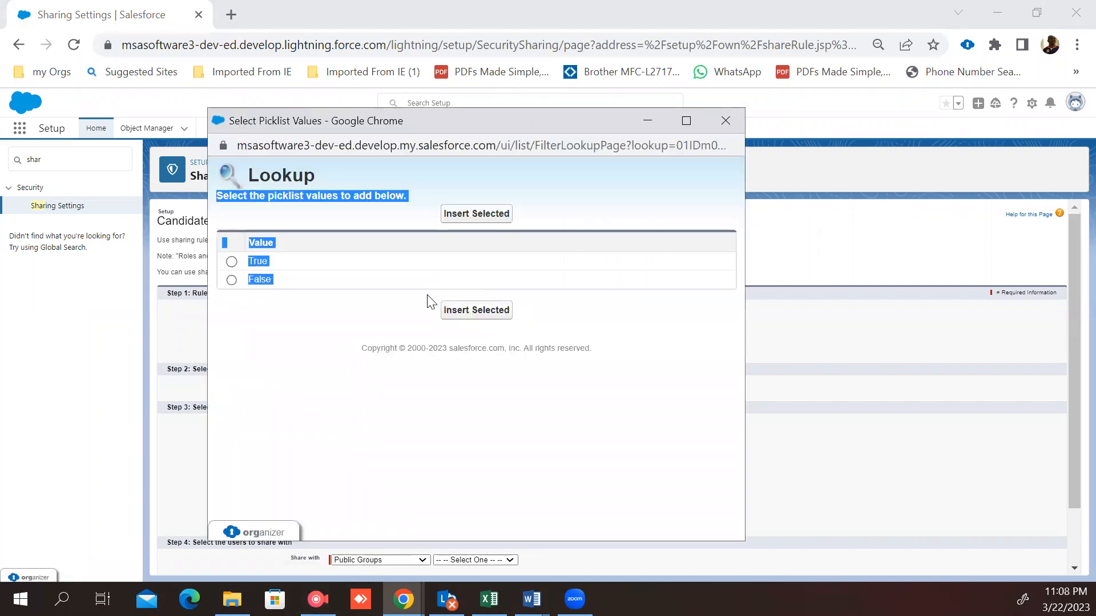
pyautogui.click(227, 261)
pyautogui.click(231, 261)
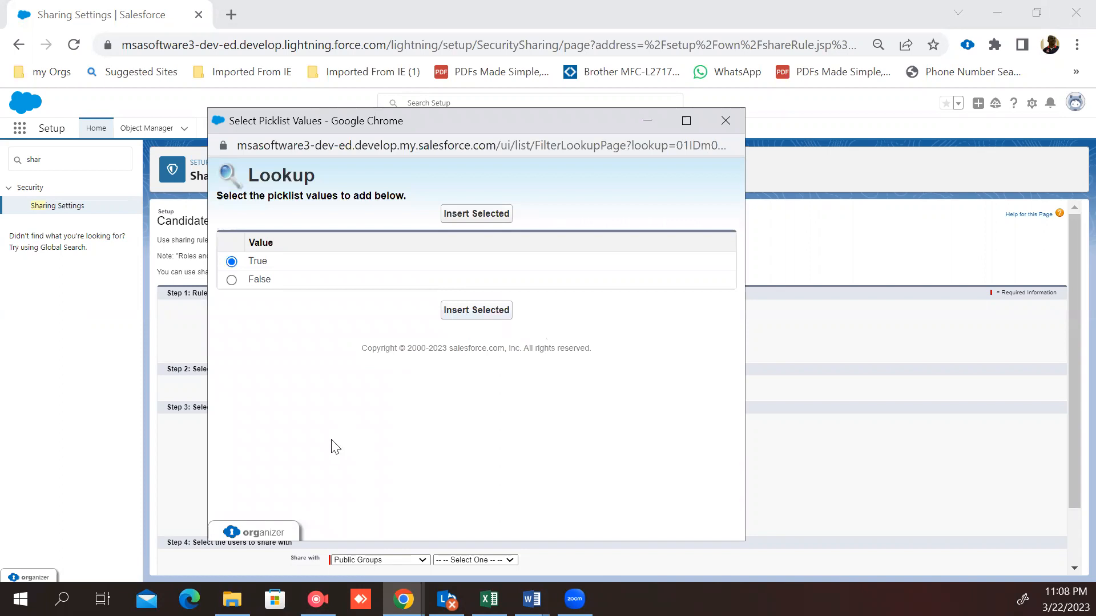
pyautogui.click(478, 313)
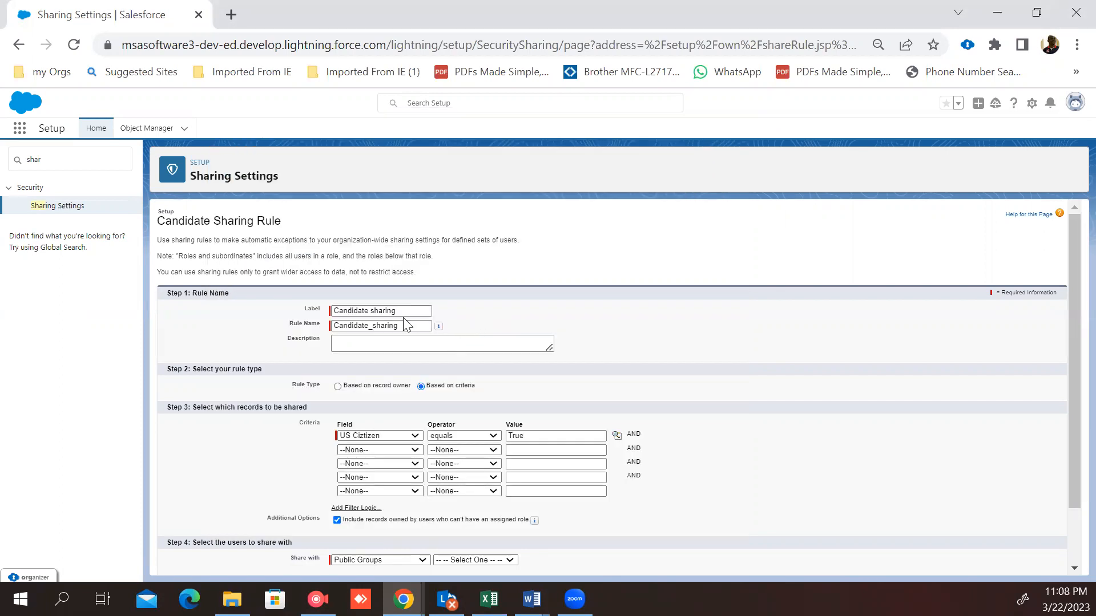
# Step: Change the rule label to "Candidate sharing test" and clear the rule name field
pyautogui.click(403, 309)
pyautogui.write('test')
pyautogui.click(412, 325)
pyautogui.moveTo(412, 325); pyautogui.dragTo(325, 330)
pyautogui.press('BackSpace')
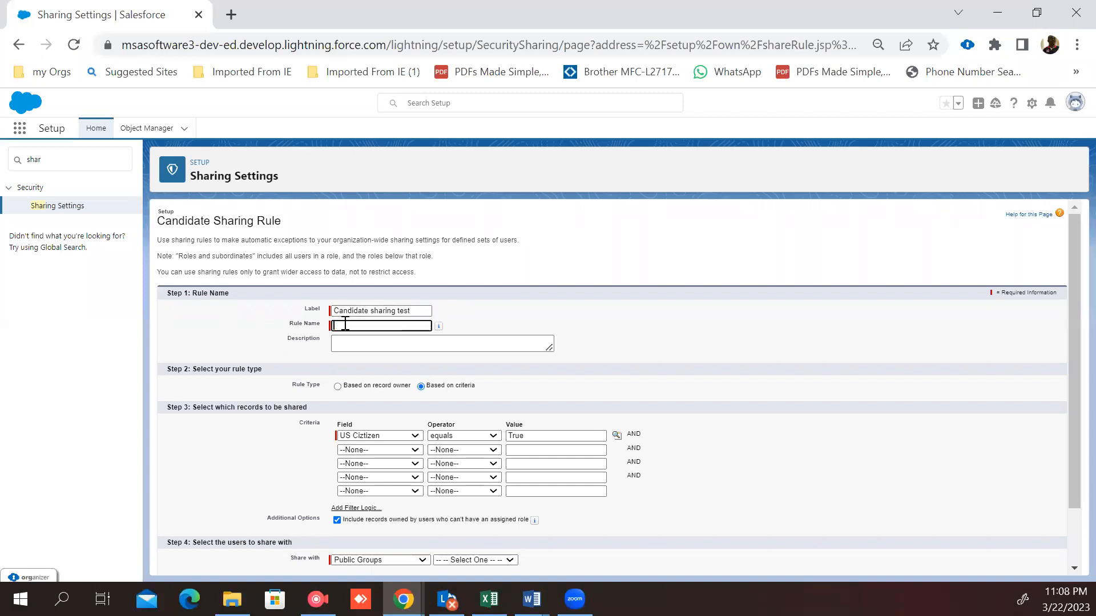
pyautogui.click(360, 324)
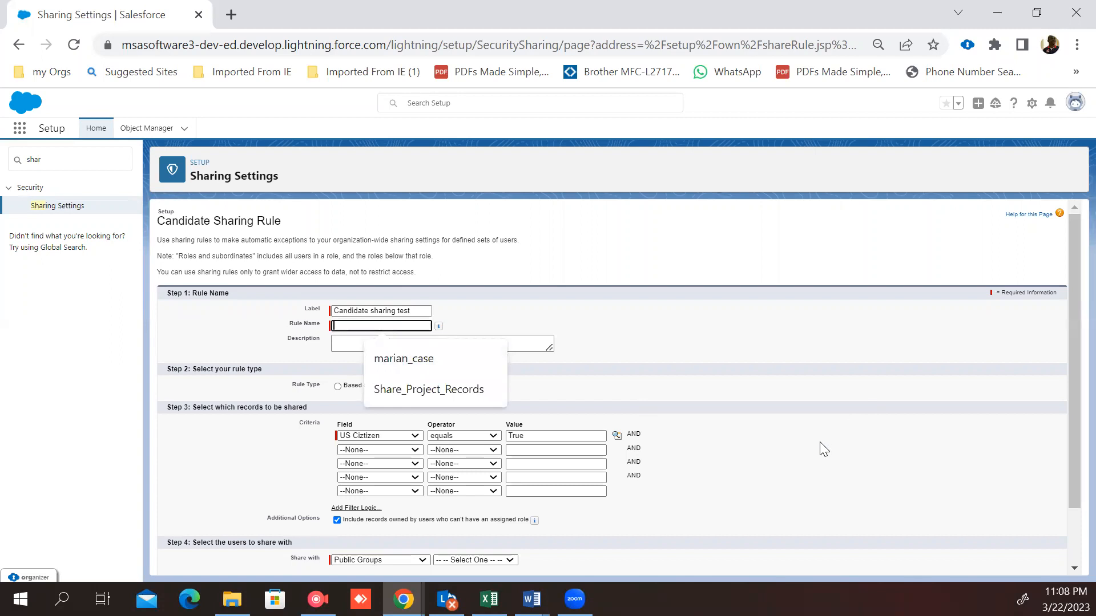
pyautogui.click(776, 449)
# Step: Set the users to share with to Roles and Subordinates
pyautogui.scroll(-2, 773, 450)
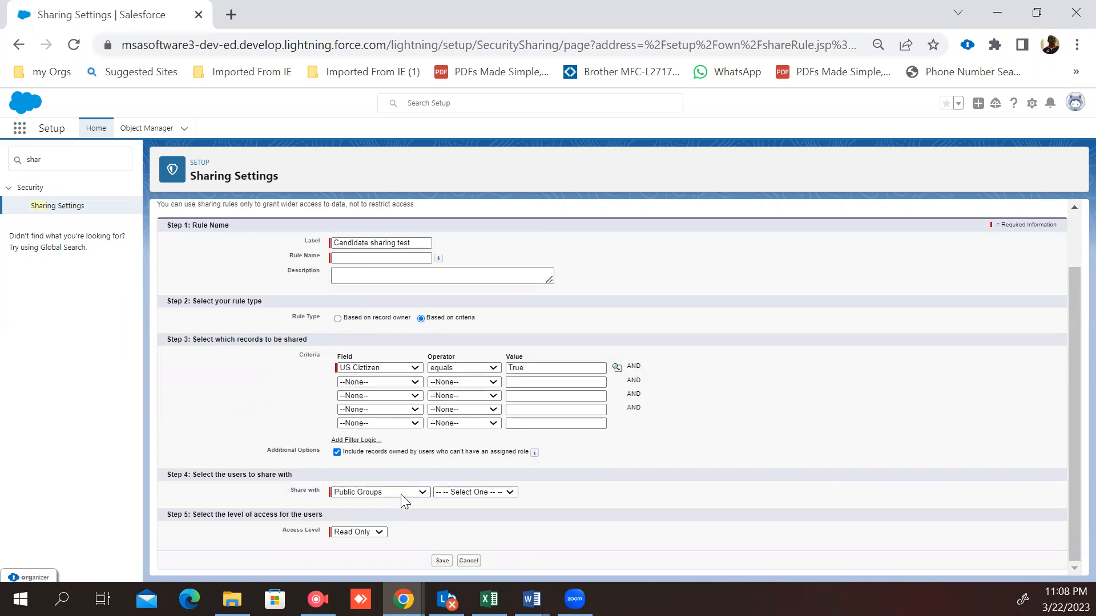
pyautogui.click(417, 492)
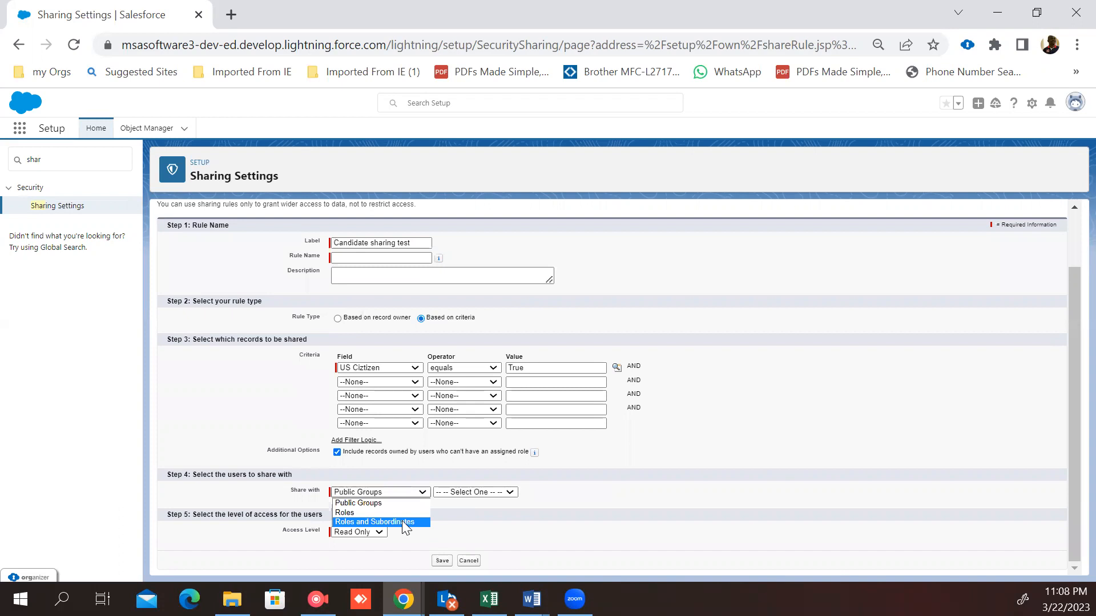
pyautogui.click(402, 522)
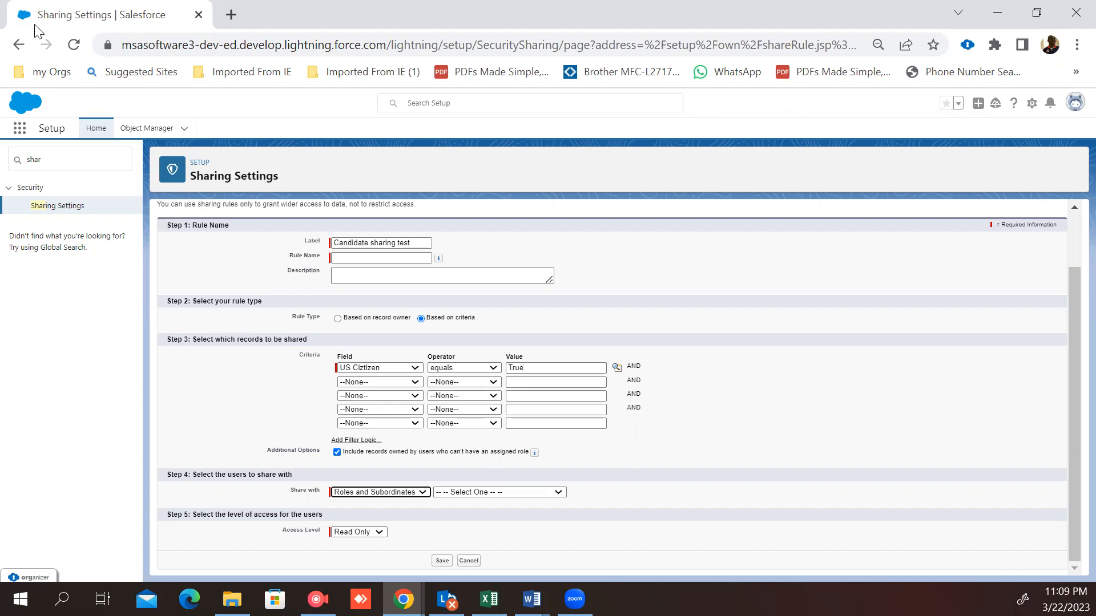
# Step: Search setup for "public" and open Public Groups
pyautogui.click(56, 155)
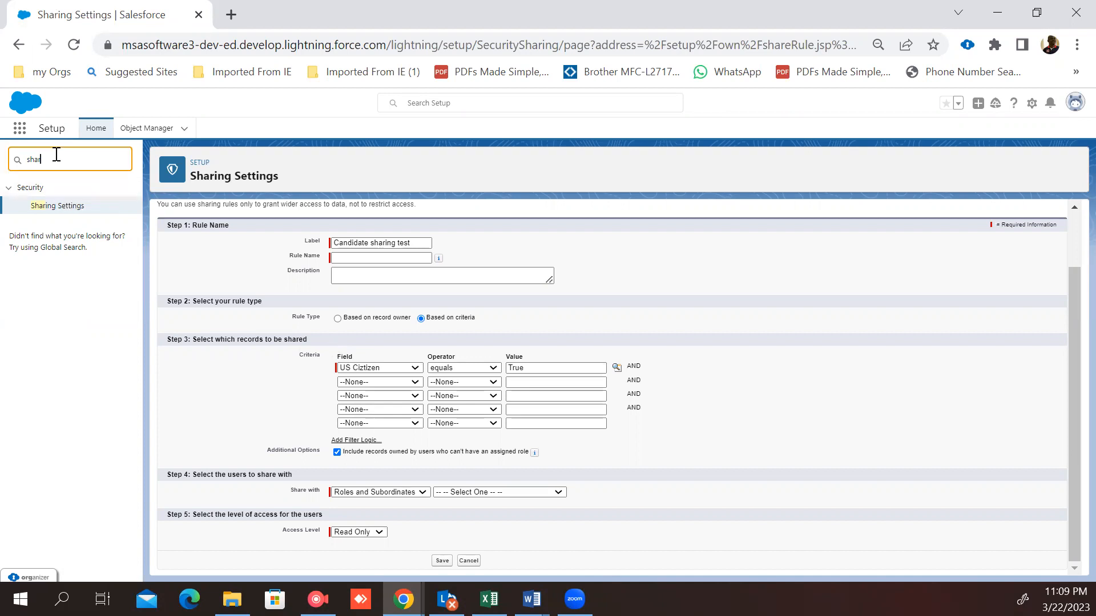
pyautogui.press('BackSpace')
pyautogui.press('BackSpace')
pyautogui.press('BackSpace')
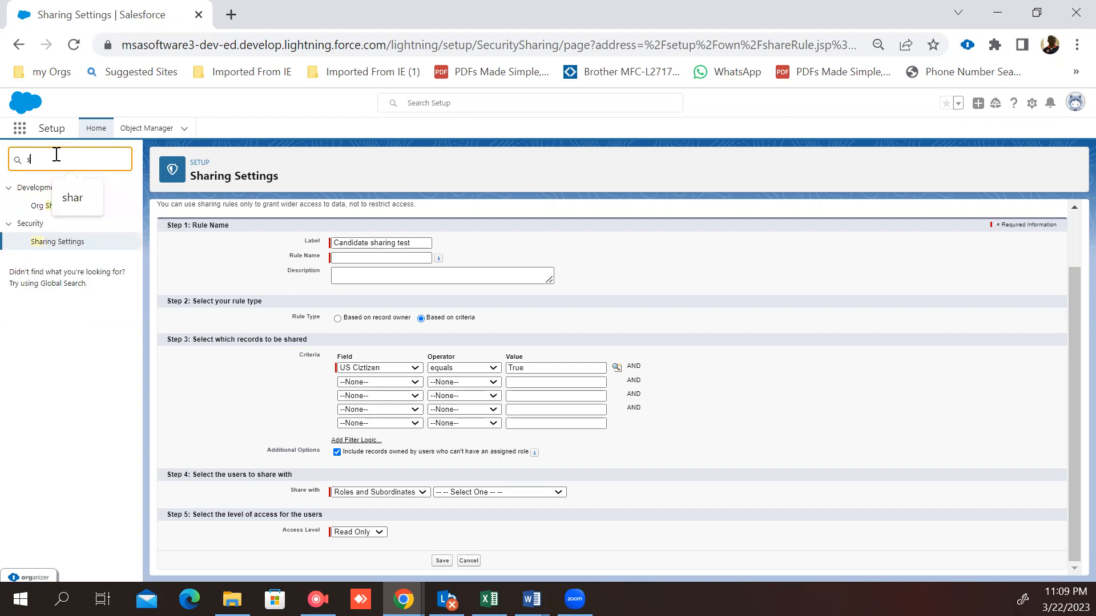
pyautogui.press('BackSpace')
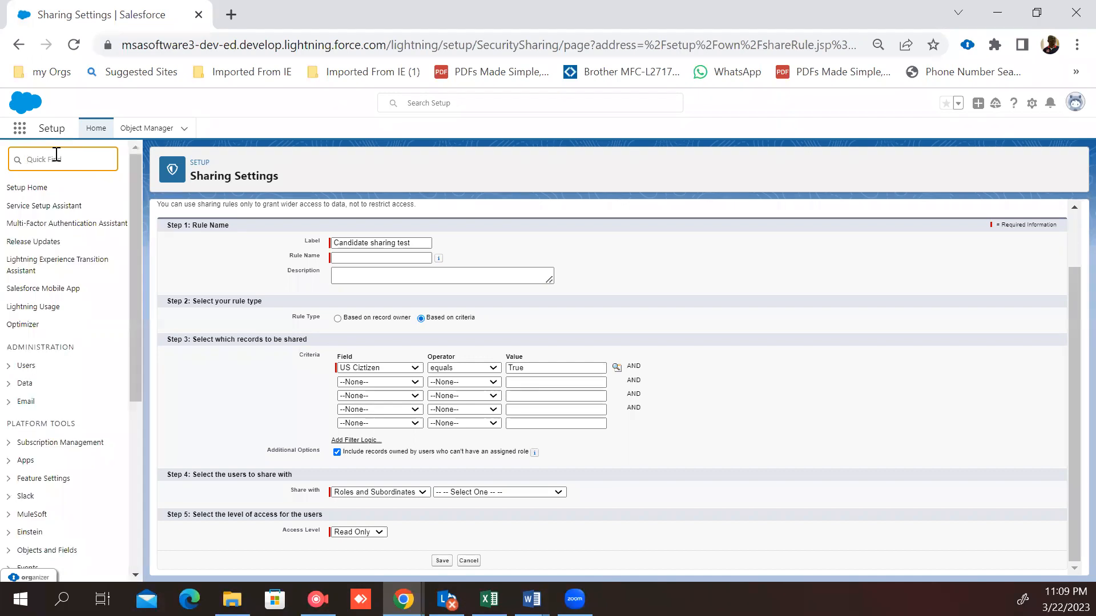
pyautogui.write('pub')
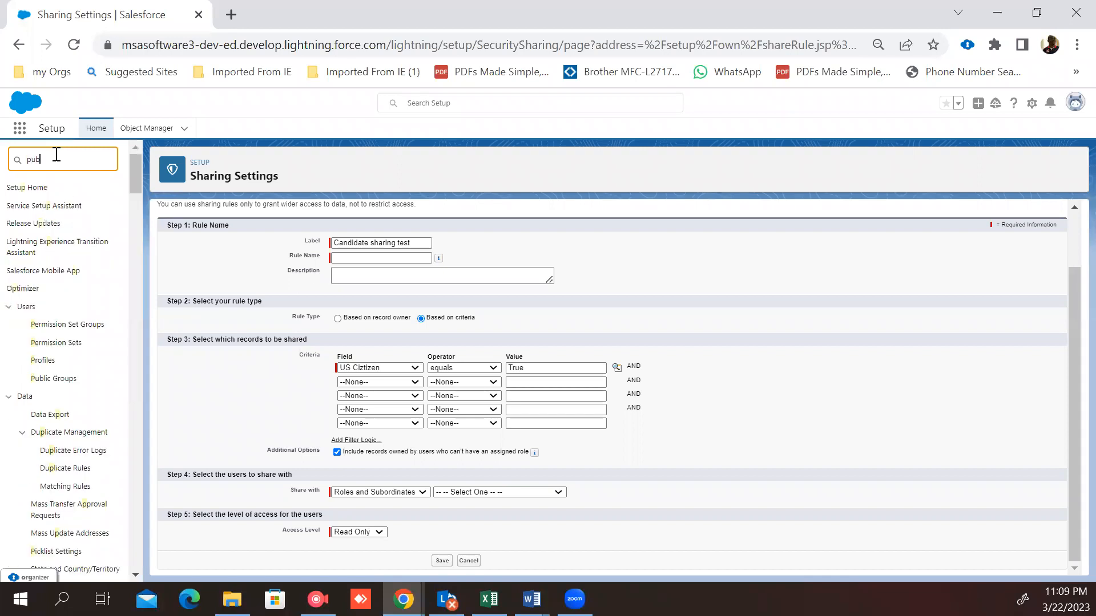
pyautogui.write('lic')
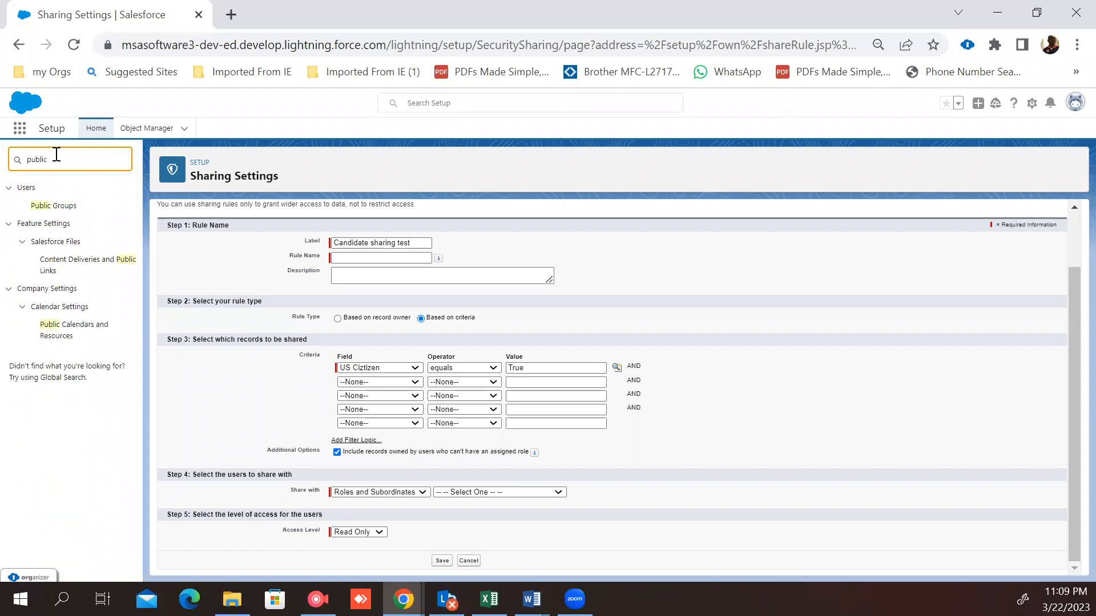
pyautogui.click(46, 212)
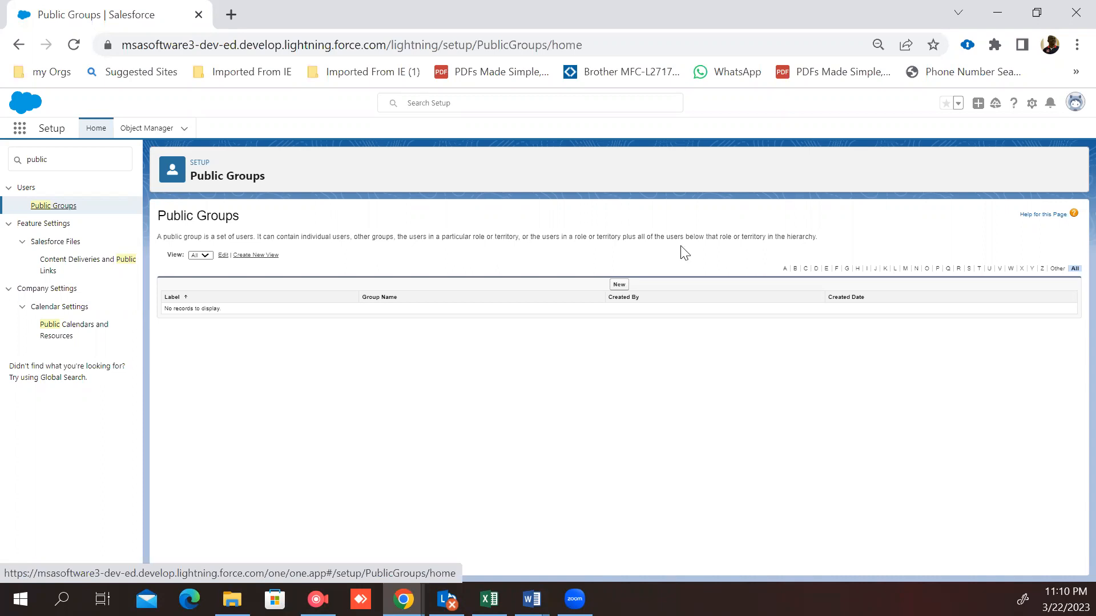
# Step: Start a new public group labelled "Interviewer Group"
pyautogui.click(616, 284)
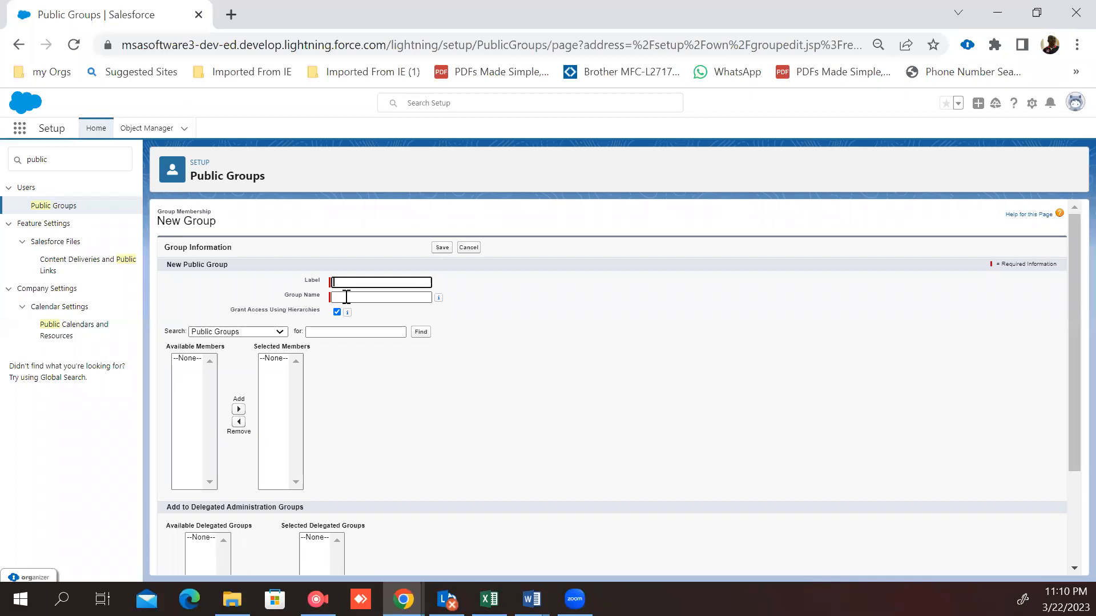
pyautogui.write('Interviewer Group')
pyautogui.click(340, 296)
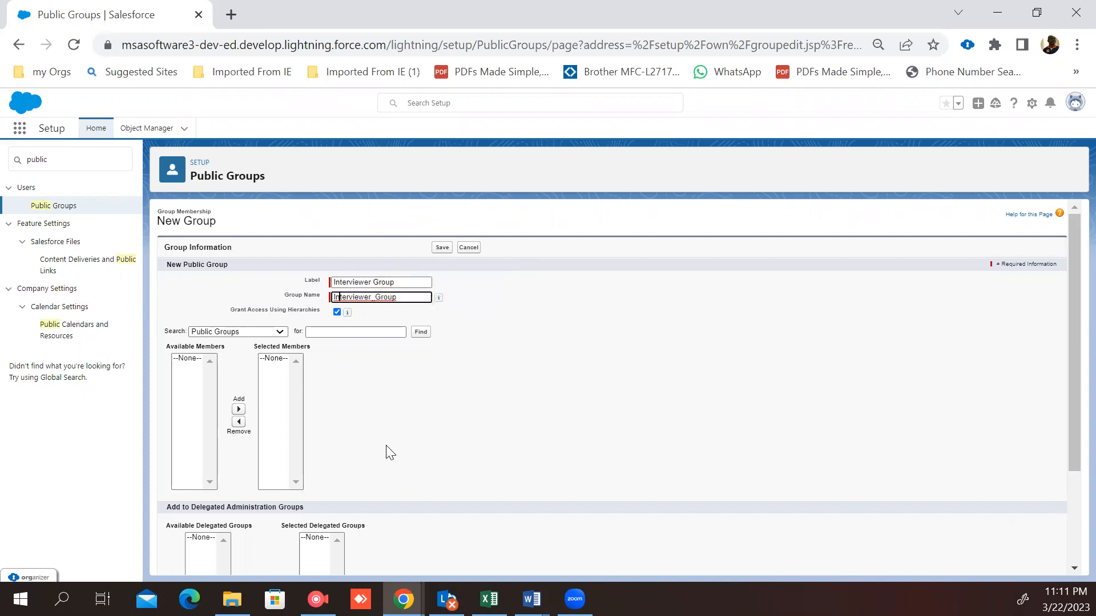
# Step: Search among Users, add the standard employee user to the group's selected members, and save the group
pyautogui.scroll(-2, 390, 452)
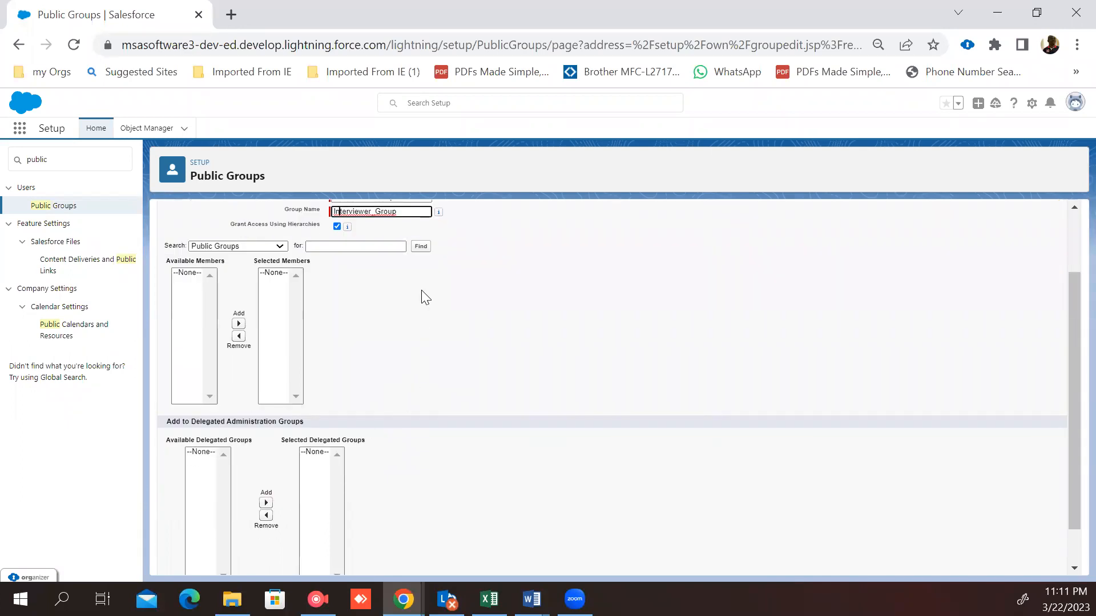
pyautogui.scroll(2, 421, 290)
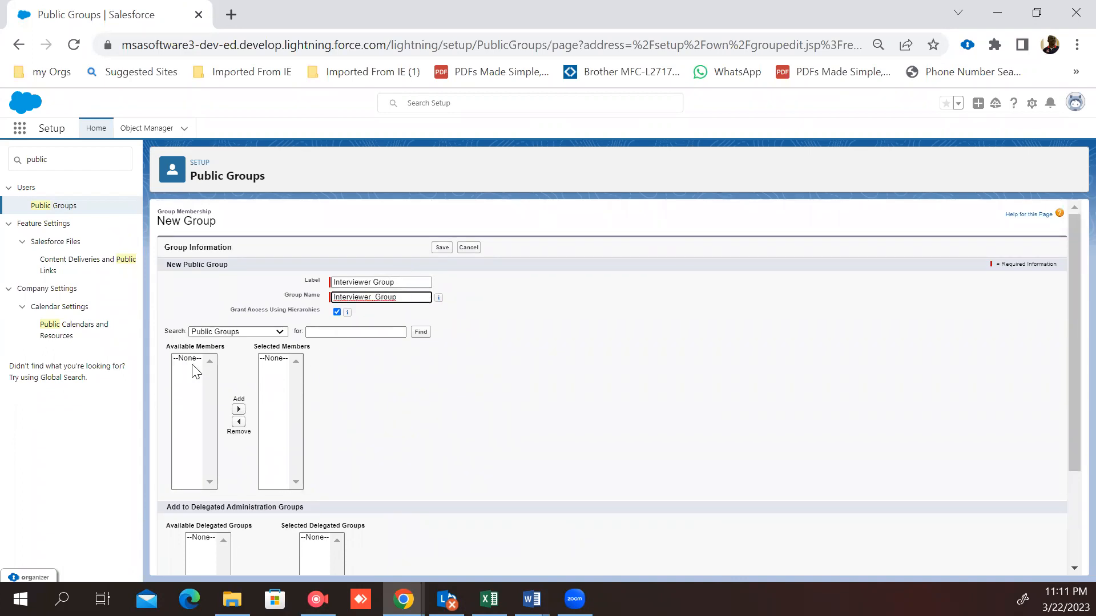
pyautogui.scroll(-2, 311, 357)
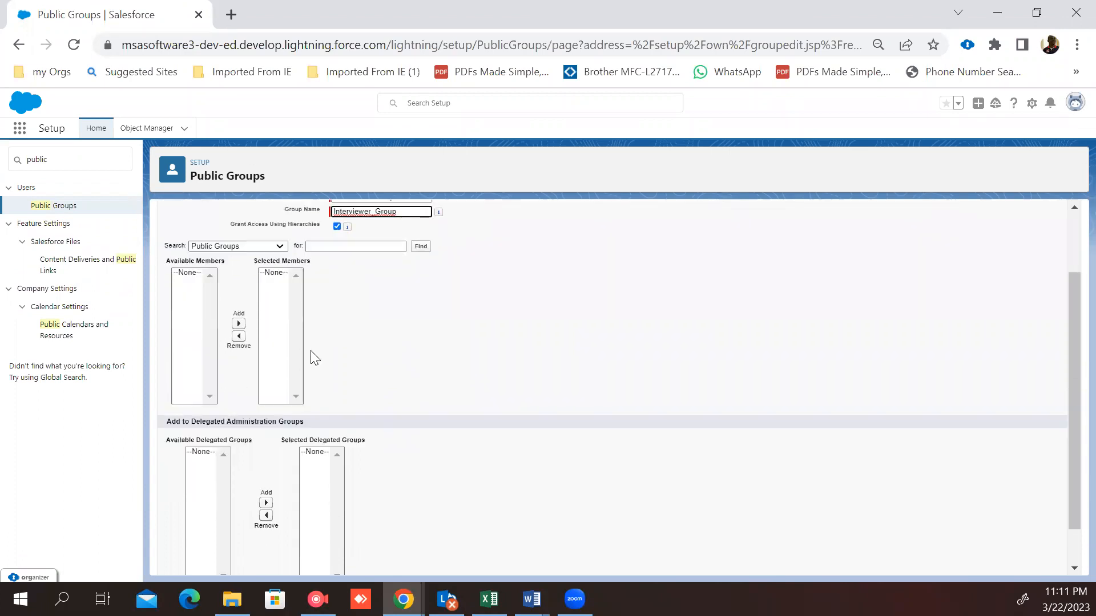
pyautogui.scroll(2, 312, 356)
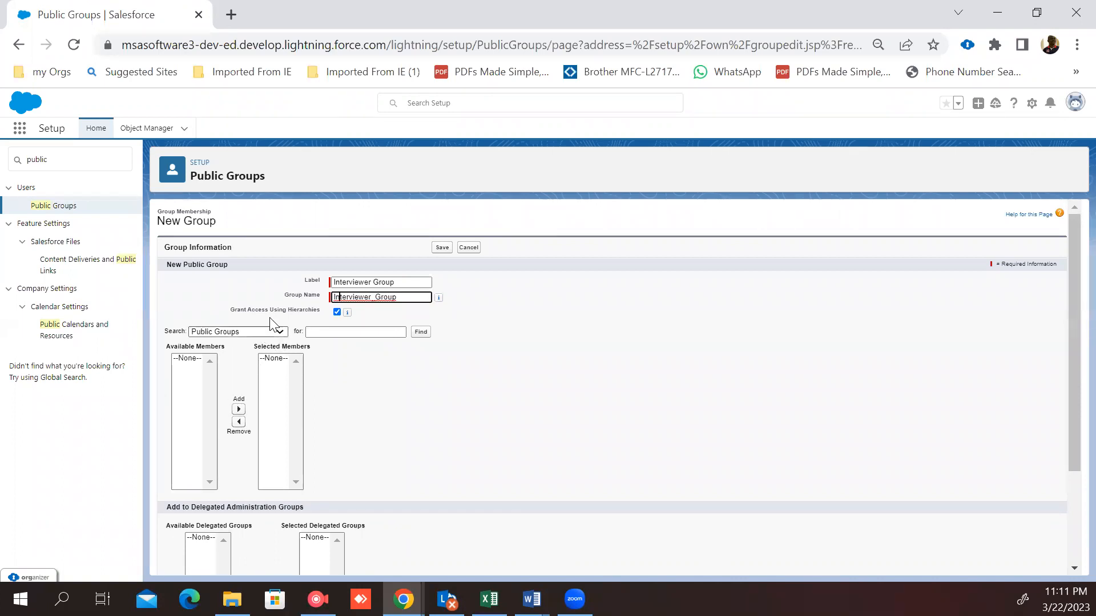
pyautogui.click(284, 332)
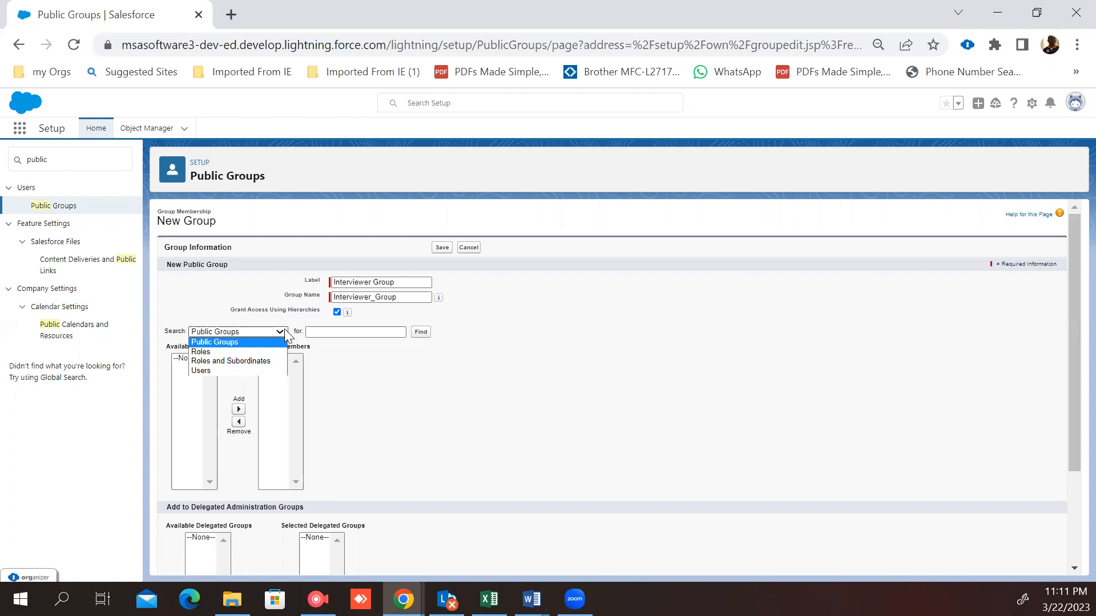
pyautogui.click(240, 370)
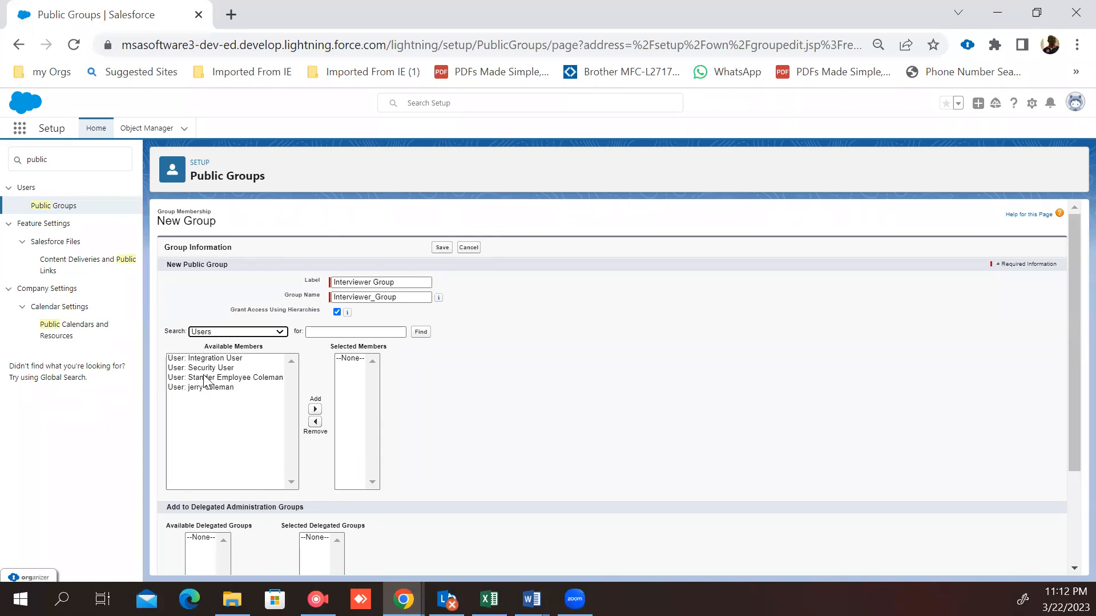
pyautogui.click(206, 360)
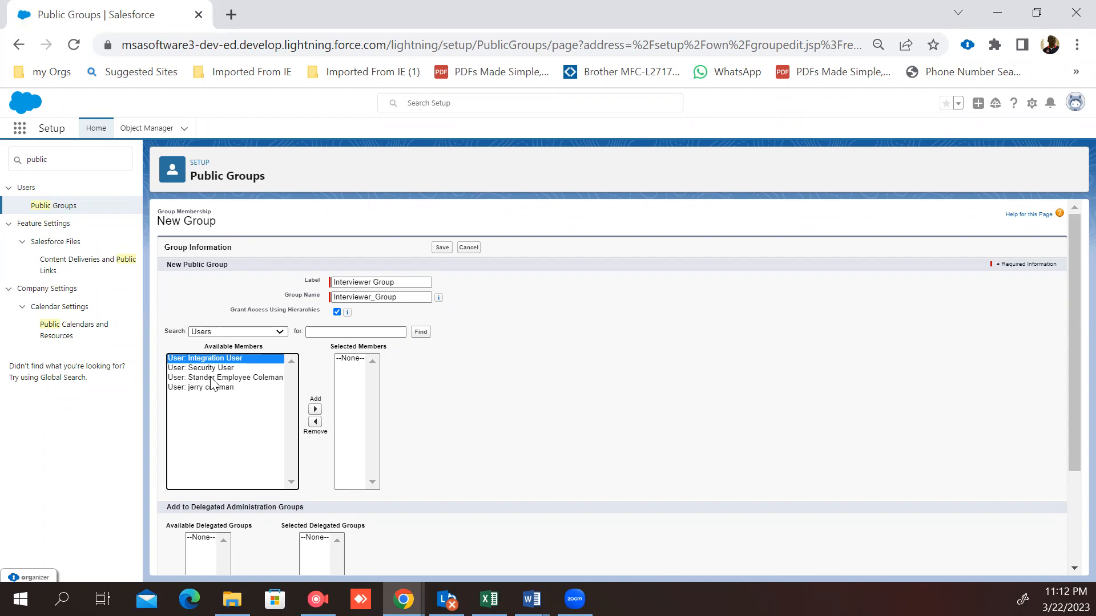
pyautogui.click(212, 378)
pyautogui.click(315, 409)
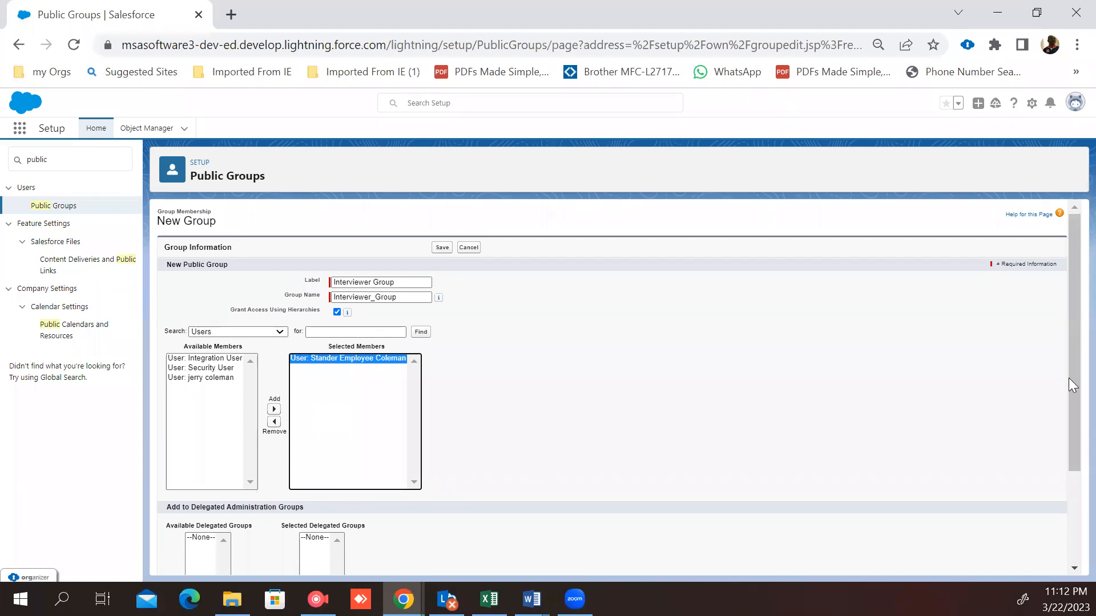
pyautogui.click(443, 249)
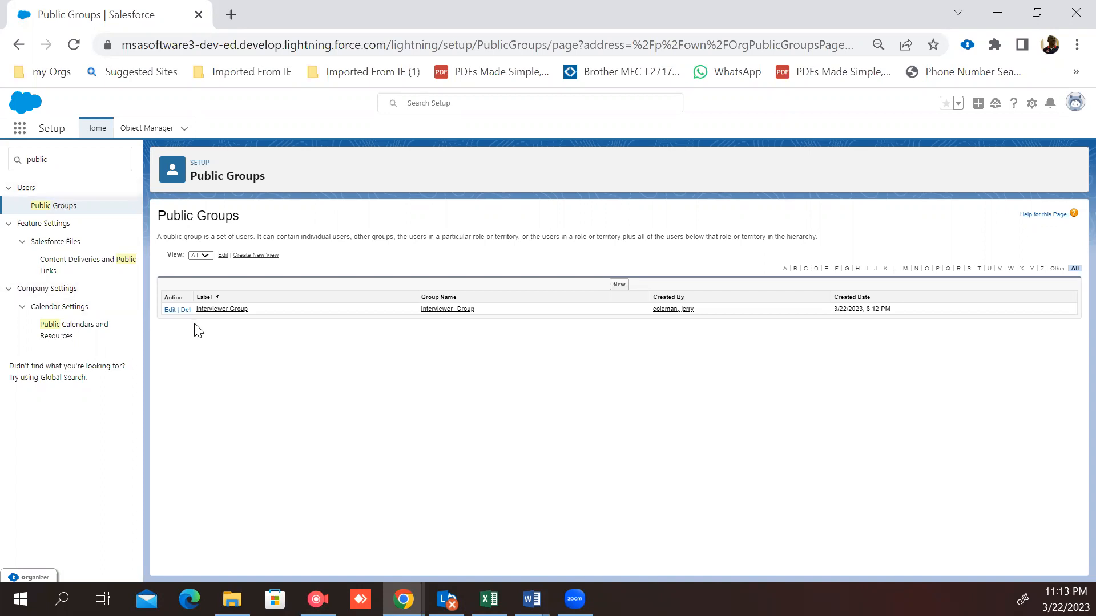
# Step: Search setup for "shar" and open Sharing Settings
pyautogui.click(99, 156)
pyautogui.press('BackSpace')
pyautogui.press('BackSpace')
pyautogui.press('BackSpace')
pyautogui.press('BackSpace')
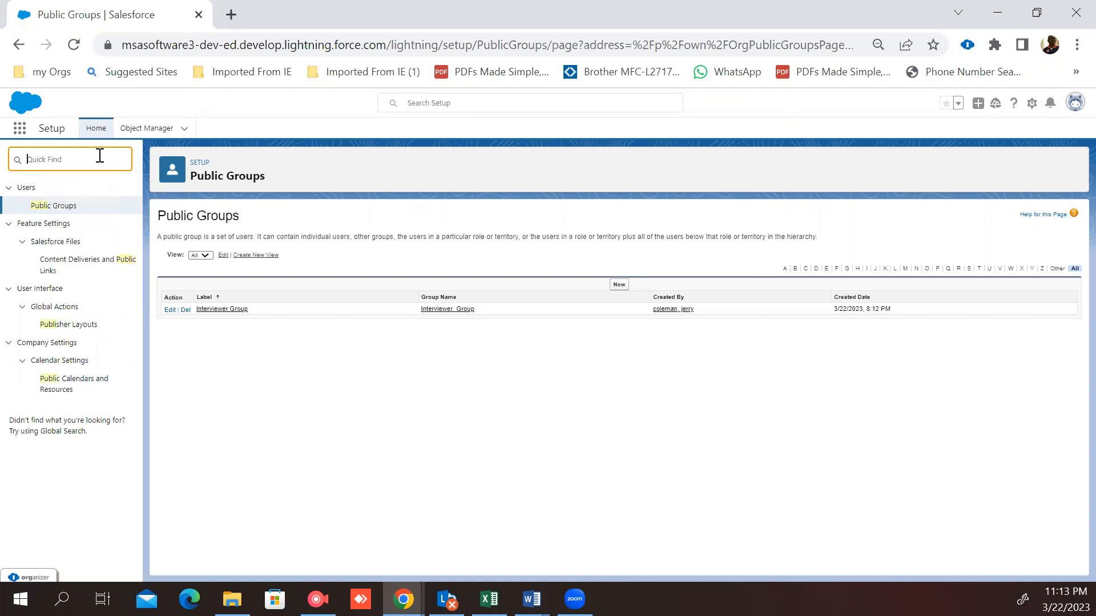
pyautogui.write('s')
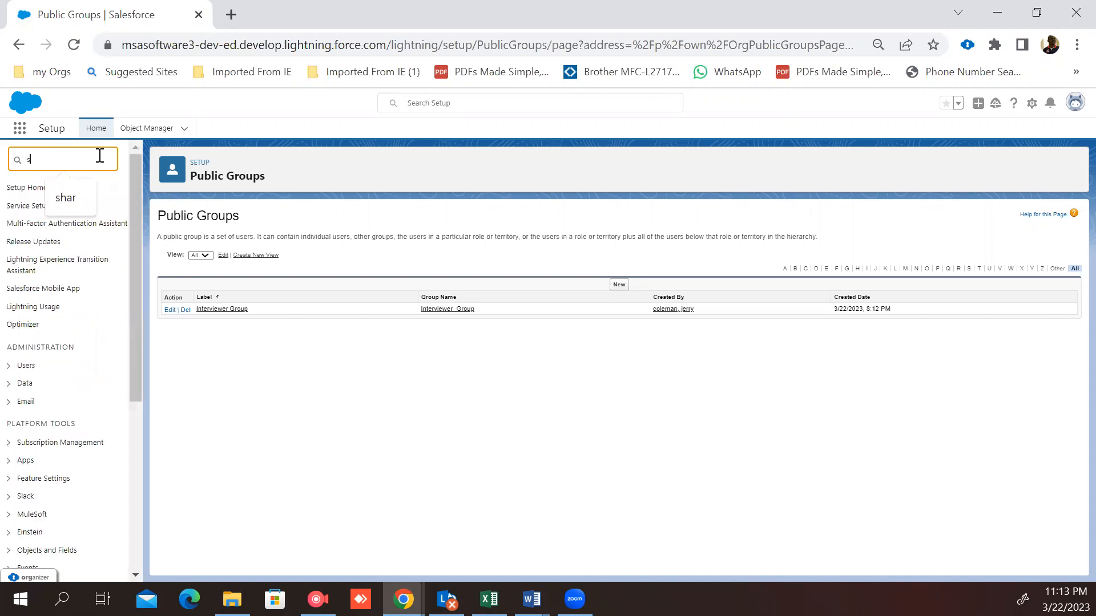
pyautogui.write('har')
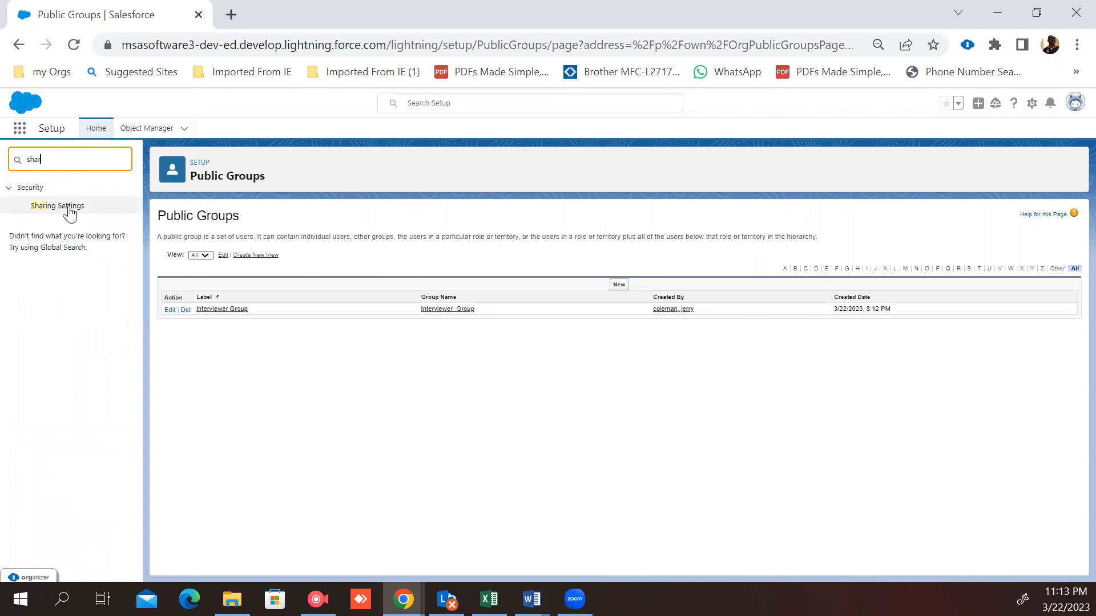
pyautogui.click(64, 209)
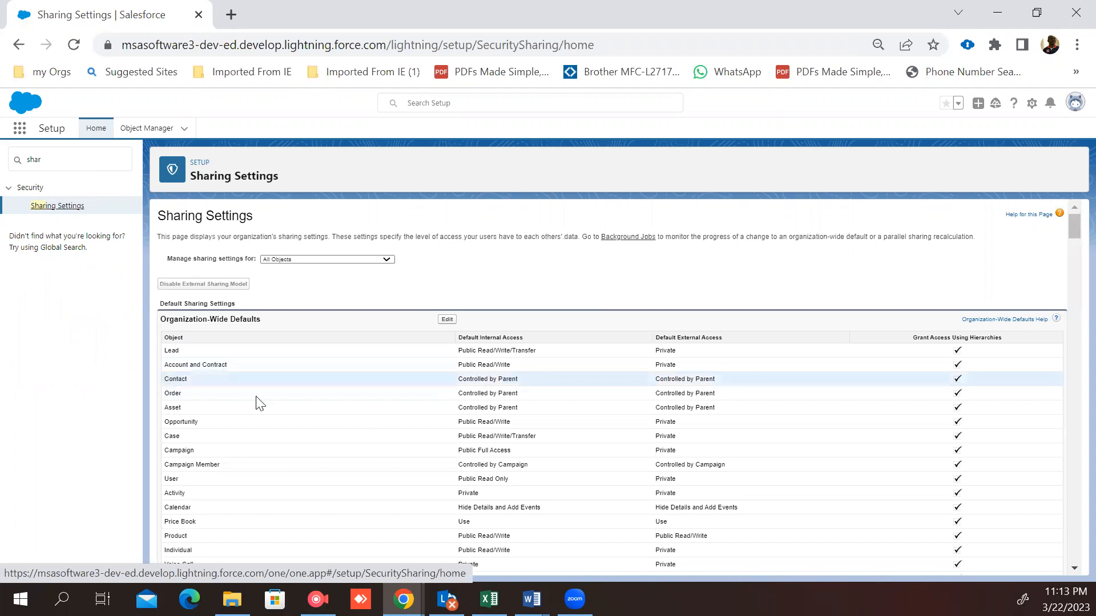
# Step: Start a new Candidate sharing rule
pyautogui.scroll(-1, 262, 409)
pyautogui.scroll(-12, 262, 410)
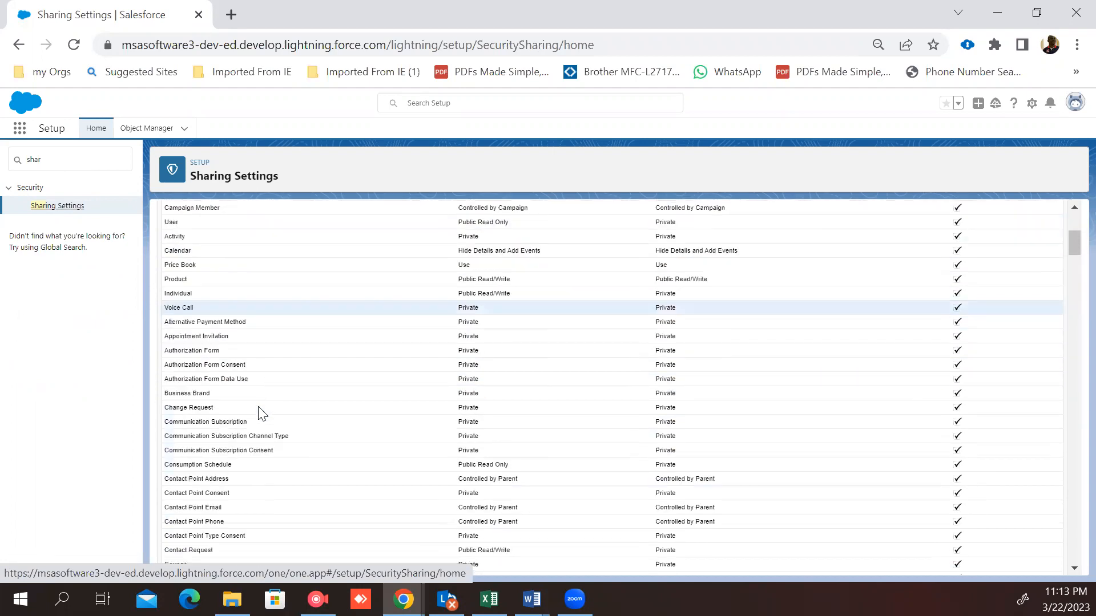
pyautogui.scroll(-15, 259, 407)
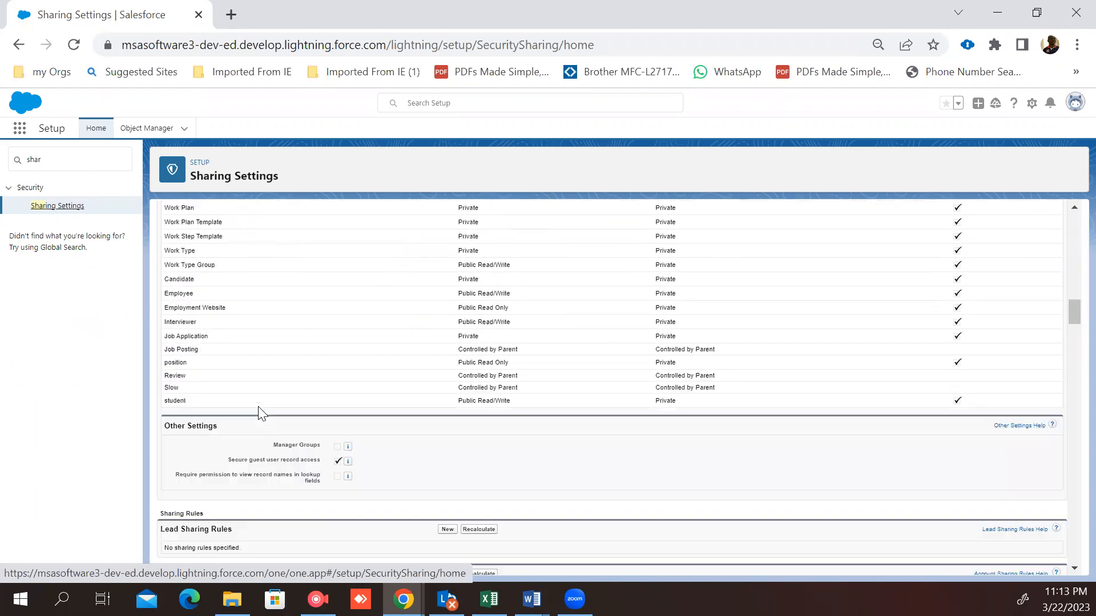
pyautogui.scroll(-15, 256, 423)
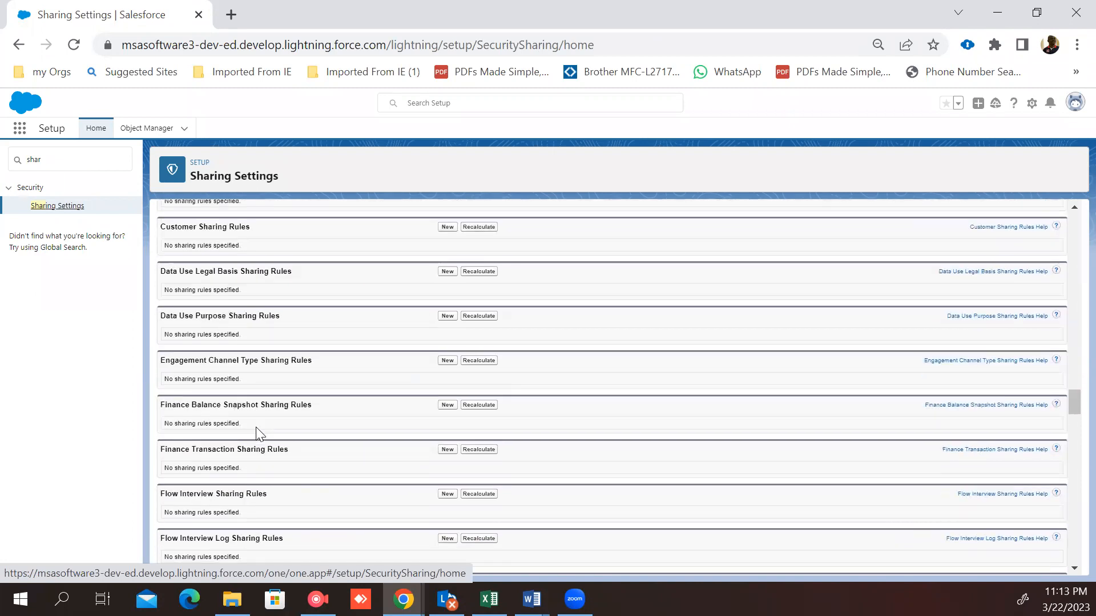
pyautogui.scroll(-12, 256, 434)
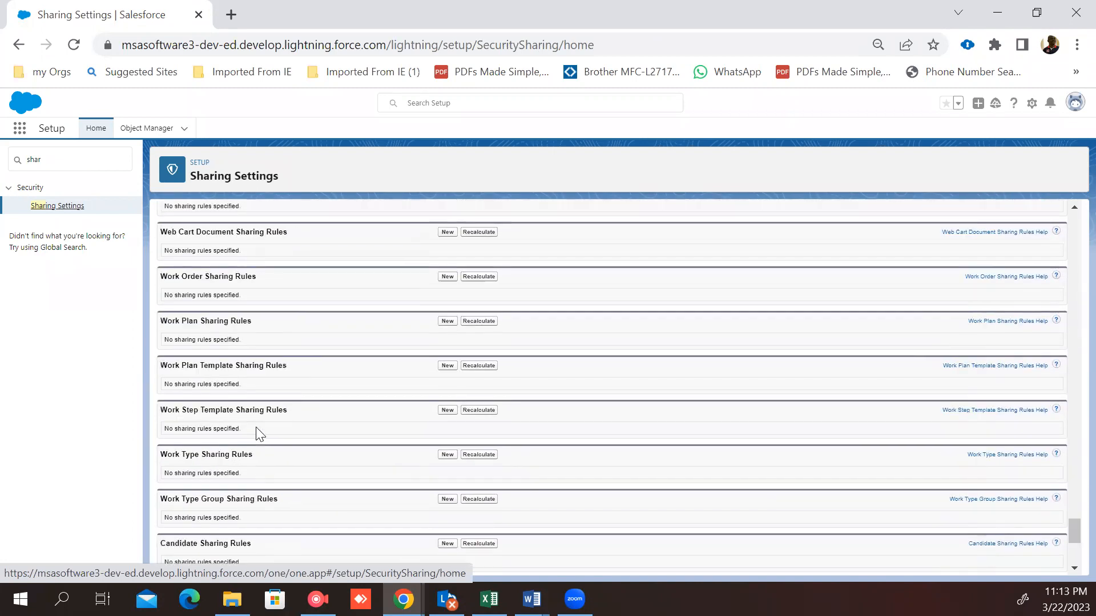
pyautogui.scroll(-2, 256, 434)
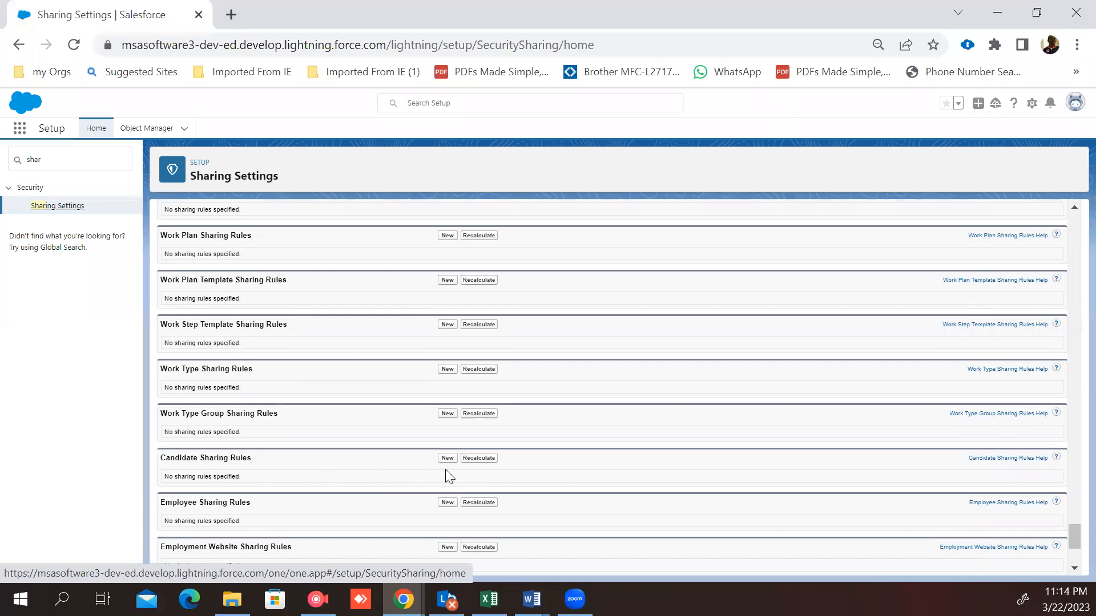
pyautogui.scroll(-1, 420, 475)
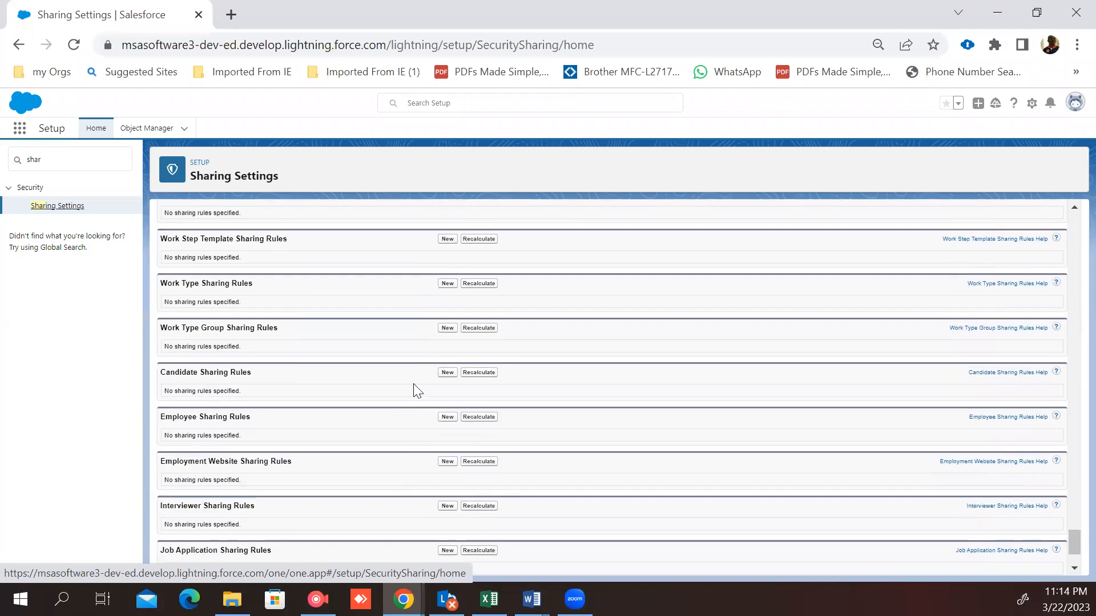
pyautogui.click(447, 373)
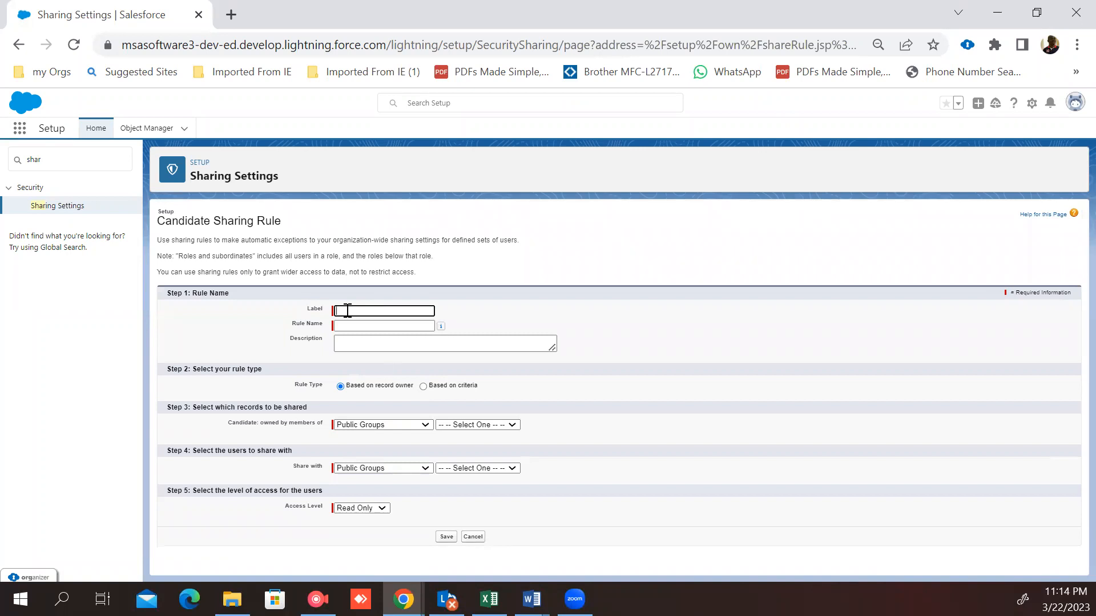
# Step: Label the rule "Candidate Rule Test", accept the rule name Candidate_Rule_Test, and make the rule based on criteria
pyautogui.write('Candidate Rule Test')
pyautogui.click(374, 325)
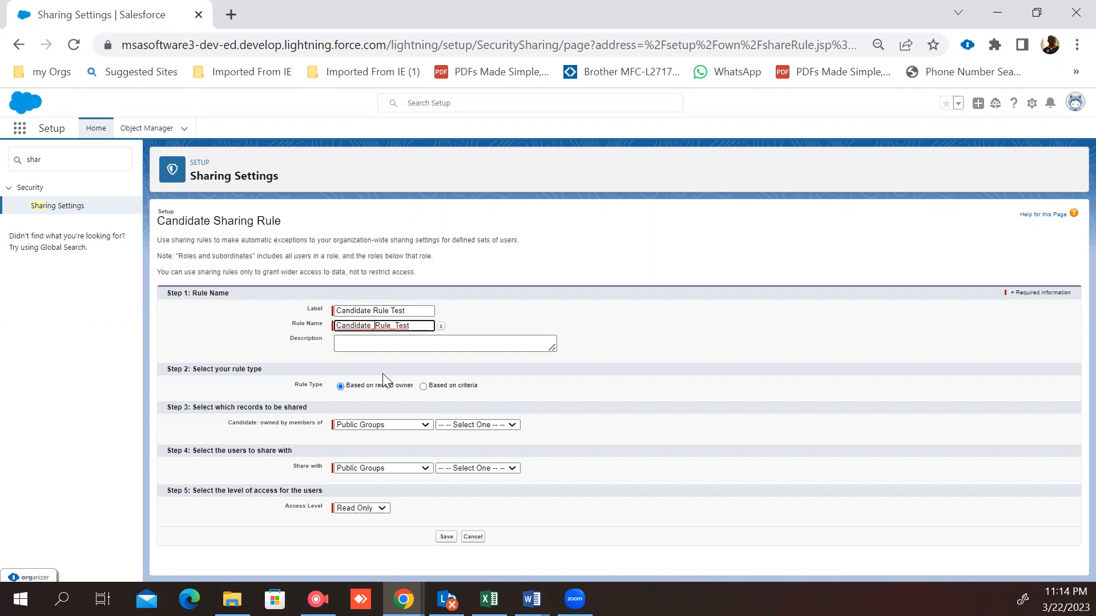
pyautogui.click(424, 386)
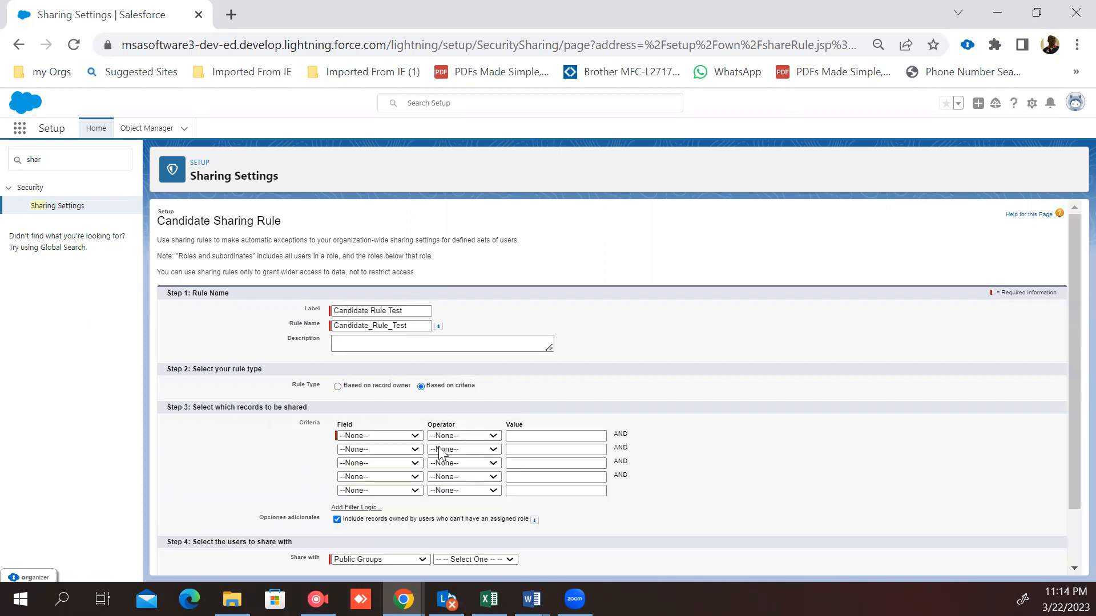
# Step: Set the sharing criterion to US Citizen equals True
pyautogui.scroll(-1, 381, 400)
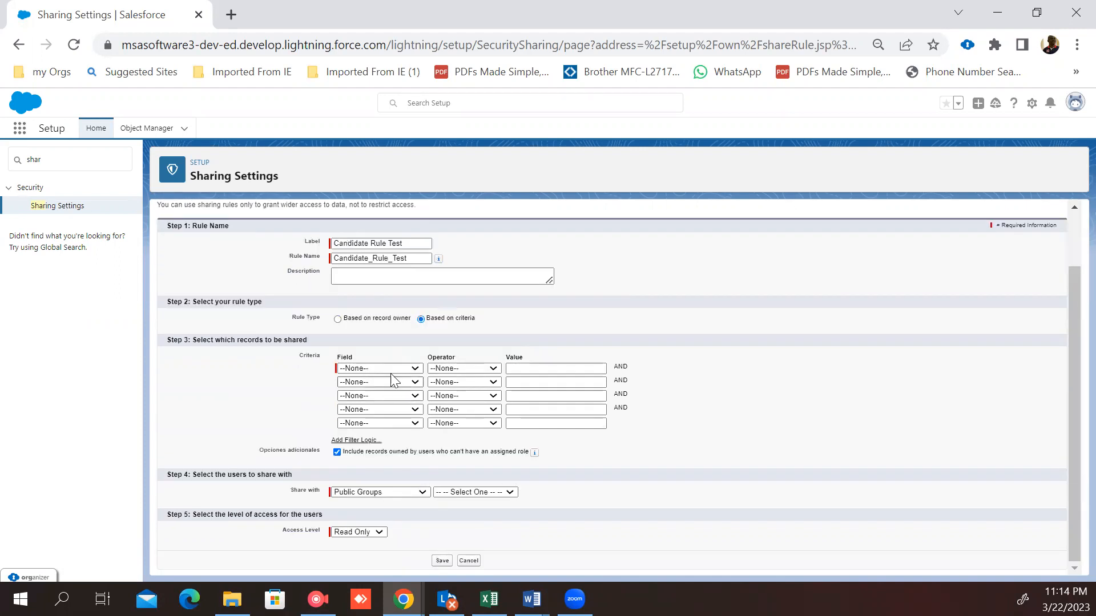
pyautogui.click(416, 369)
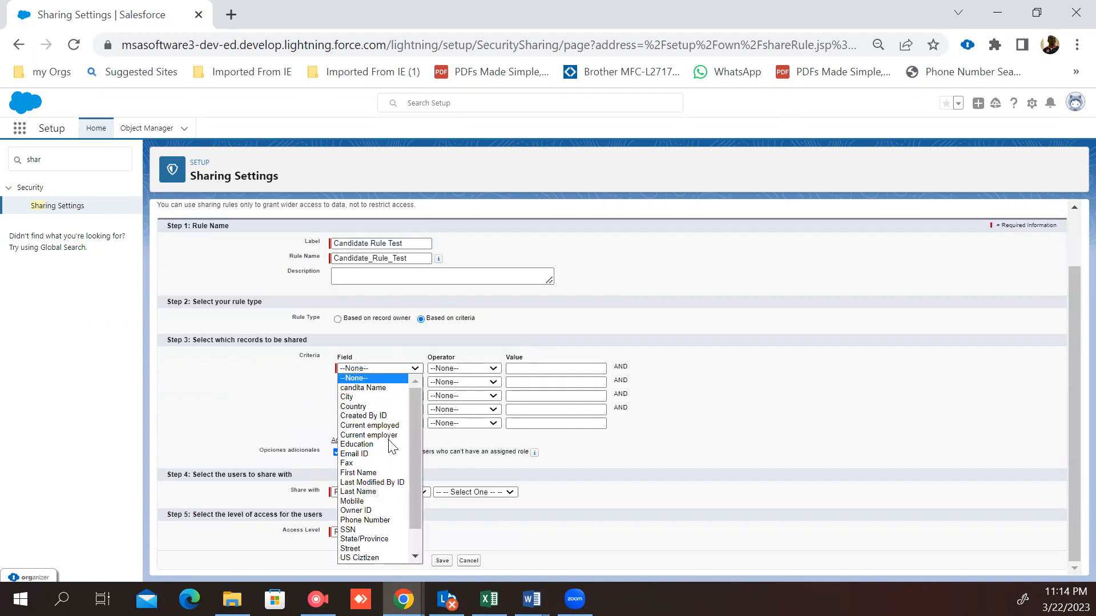
pyautogui.click(380, 555)
pyautogui.click(489, 369)
pyautogui.click(472, 388)
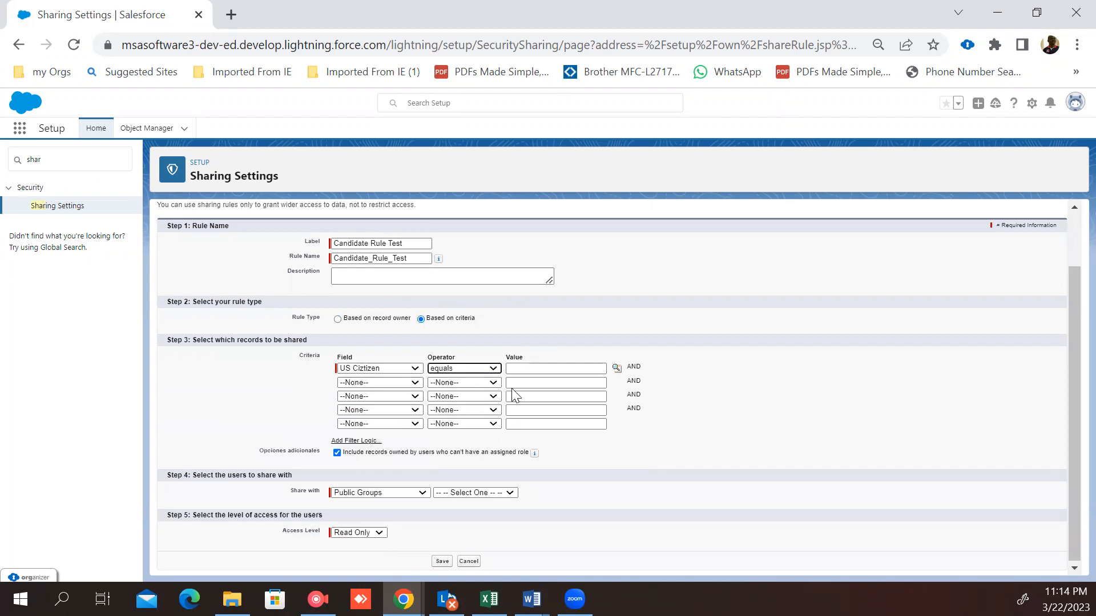
pyautogui.click(616, 369)
# Step: Share the matching records with the public group Interviewer Group
pyautogui.click(425, 492)
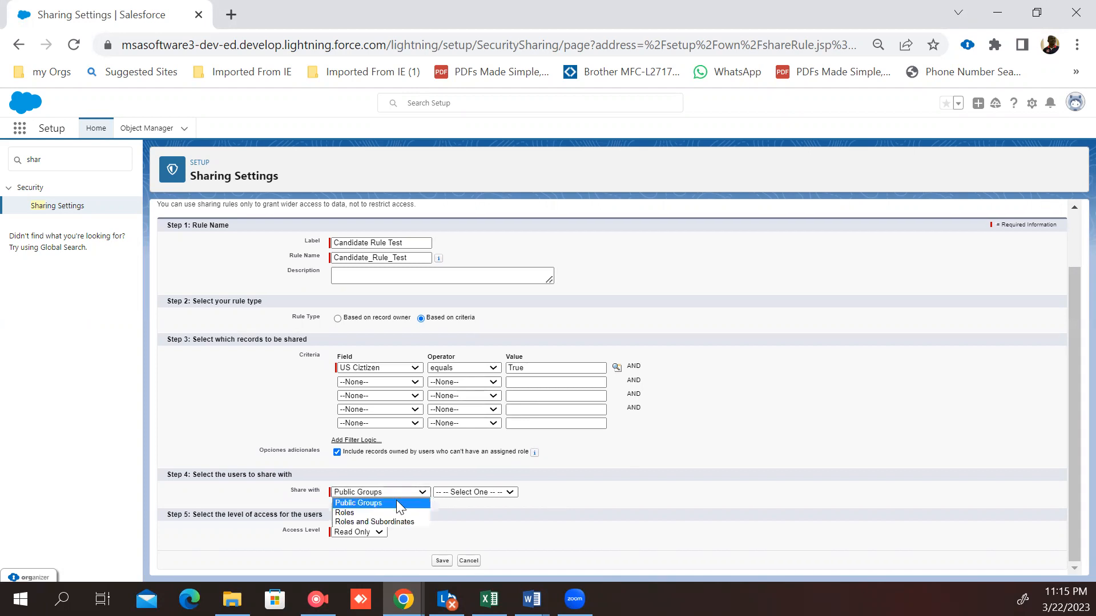
pyautogui.click(400, 503)
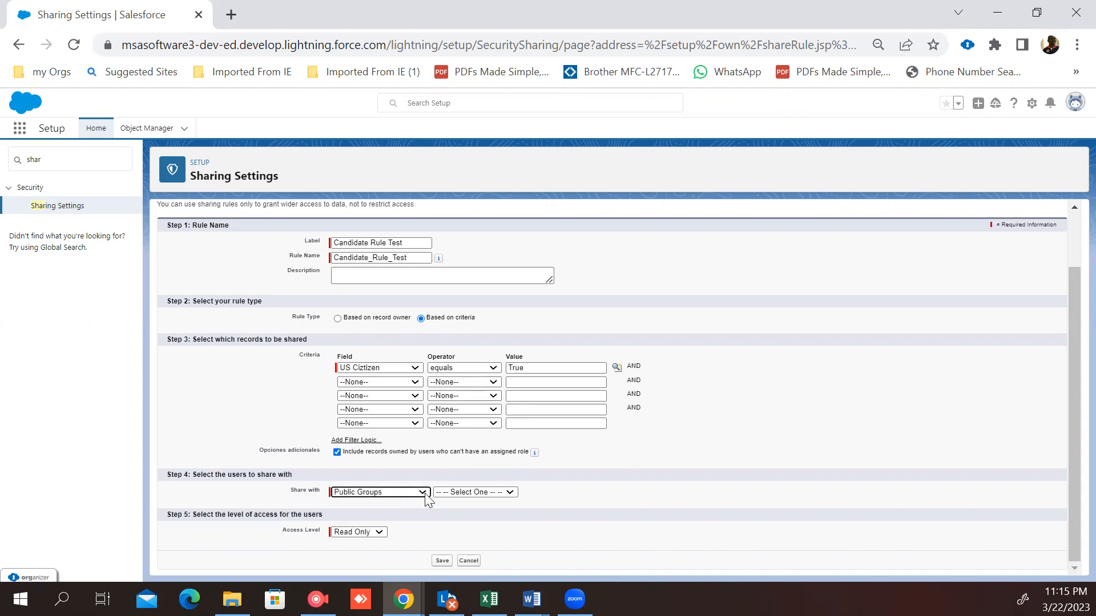
pyautogui.click(510, 493)
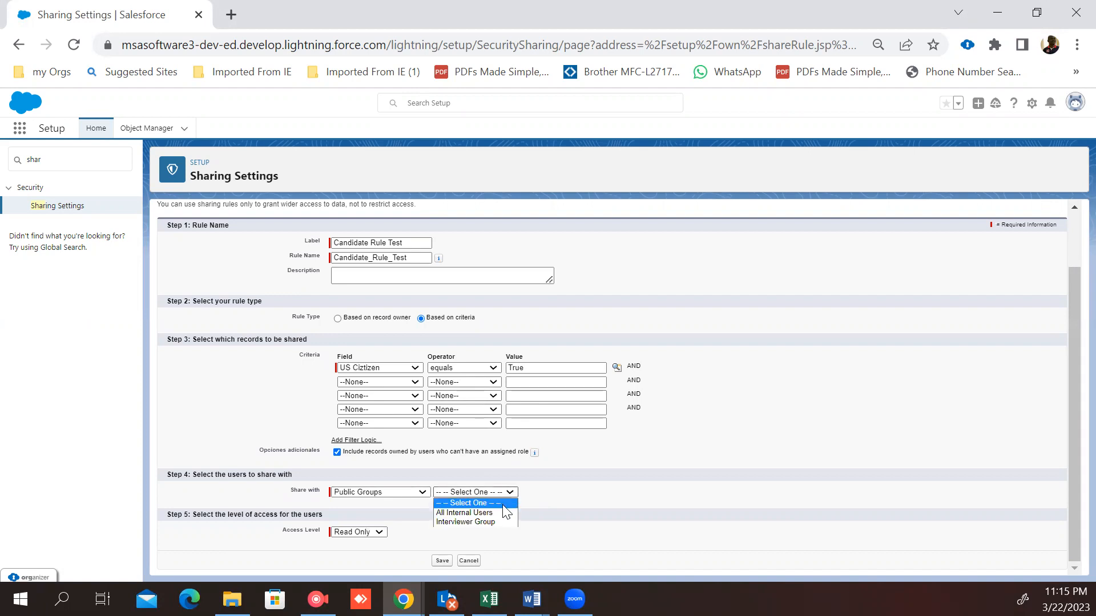
pyautogui.click(489, 522)
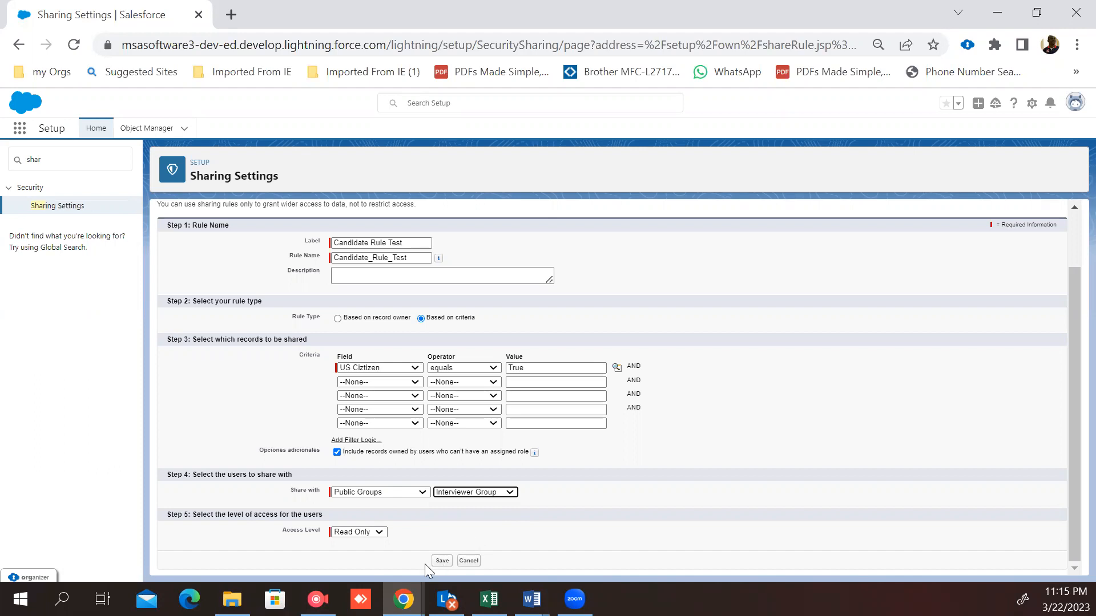
# Step: Keep the access level at Read Only, save the sharing rule, and confirm the background recalculation
pyautogui.click(378, 533)
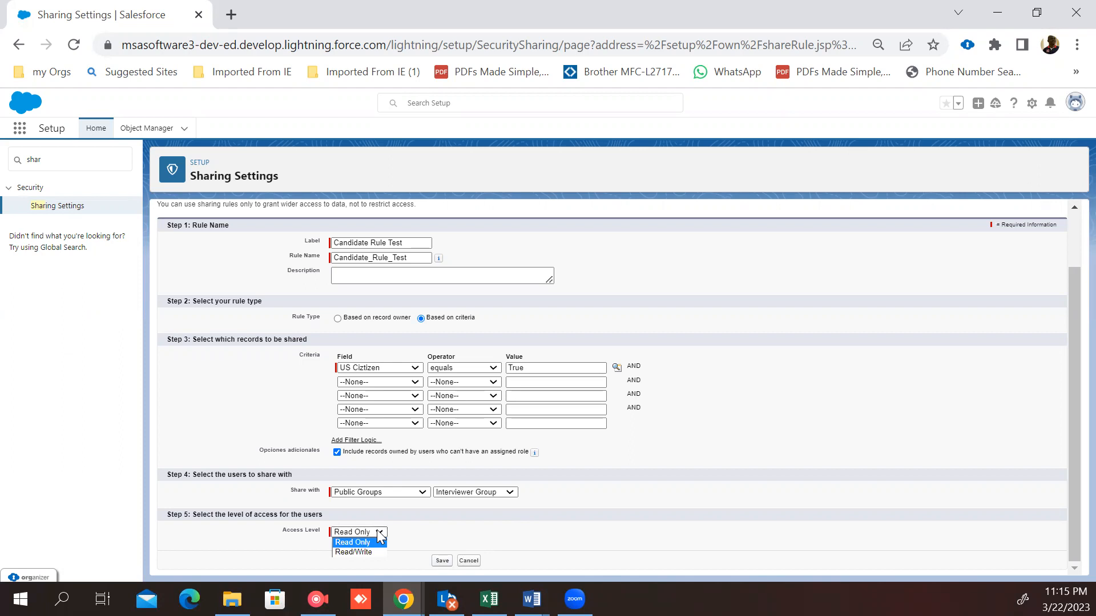
pyautogui.click(378, 531)
pyautogui.click(442, 560)
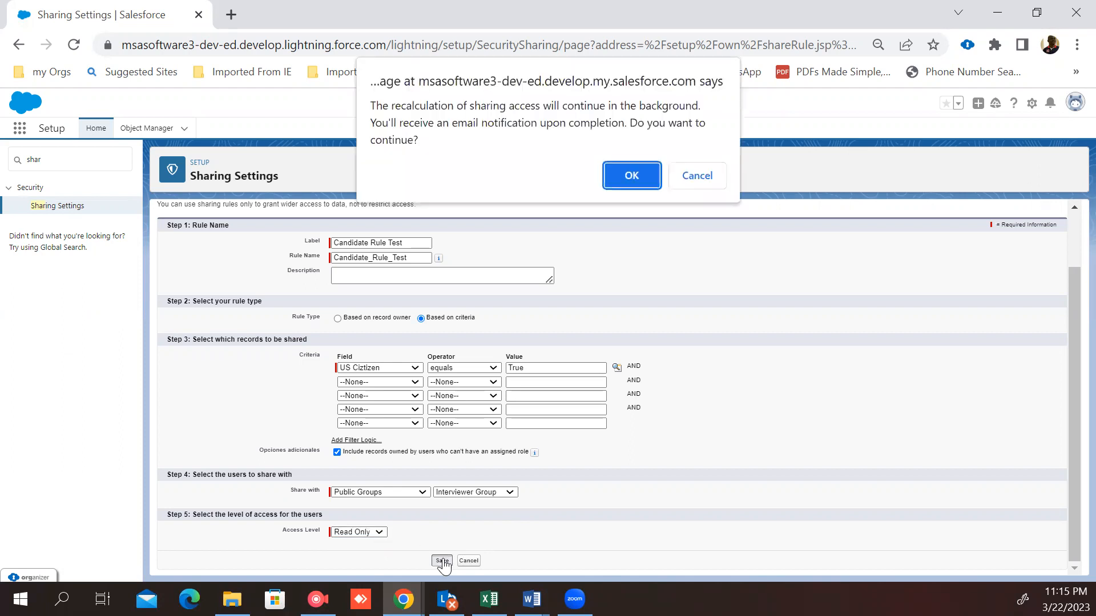
pyautogui.click(631, 175)
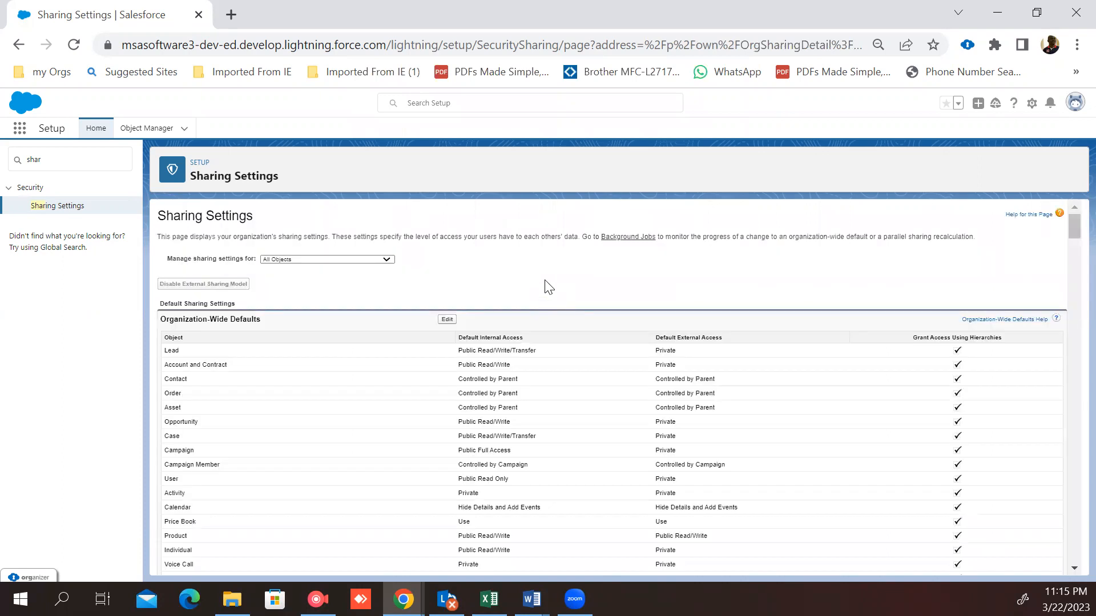
# Step: Open a new incognito browser window
pyautogui.click(1075, 45)
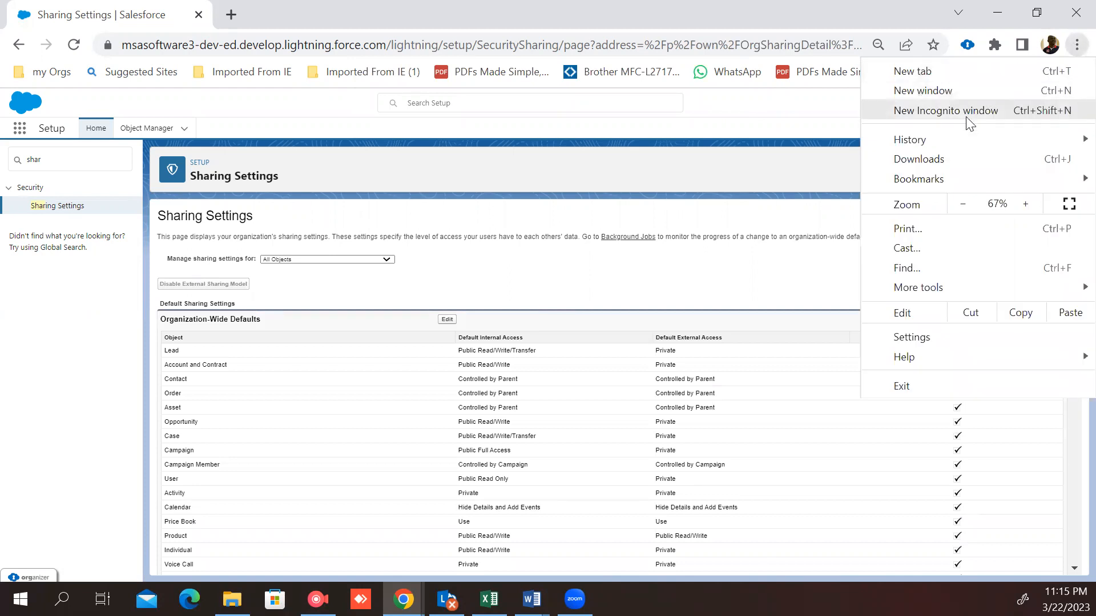
pyautogui.click(753, 111)
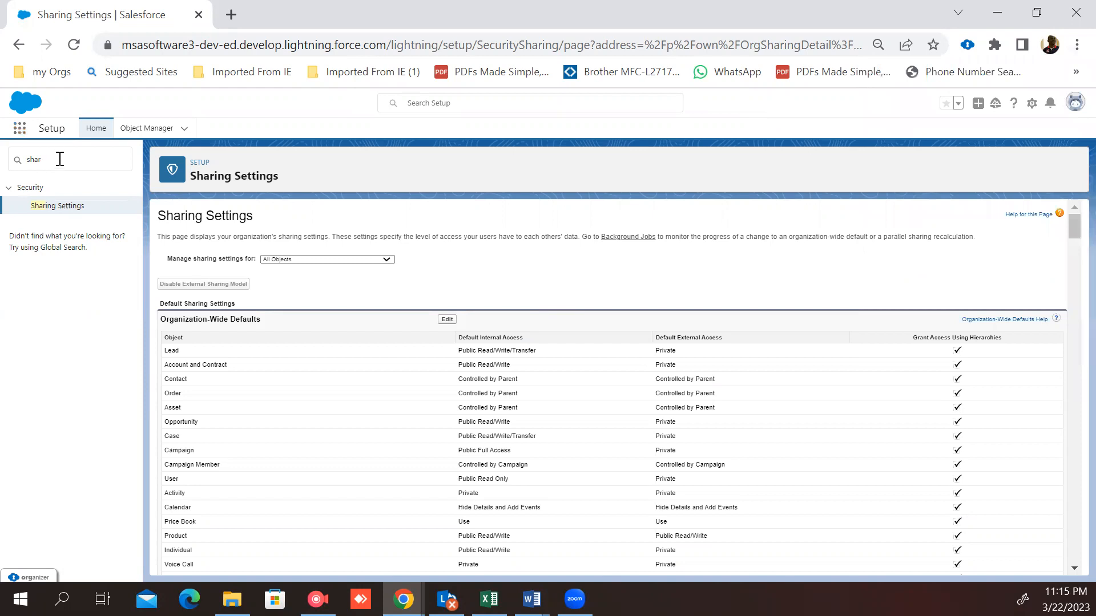
pyautogui.click(1076, 46)
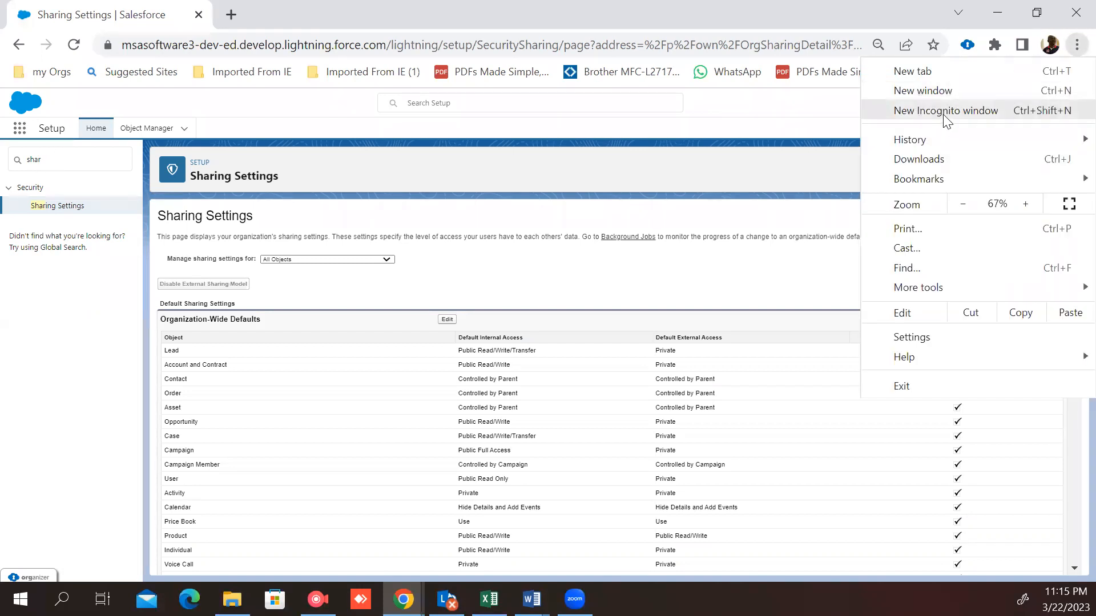
pyautogui.click(944, 117)
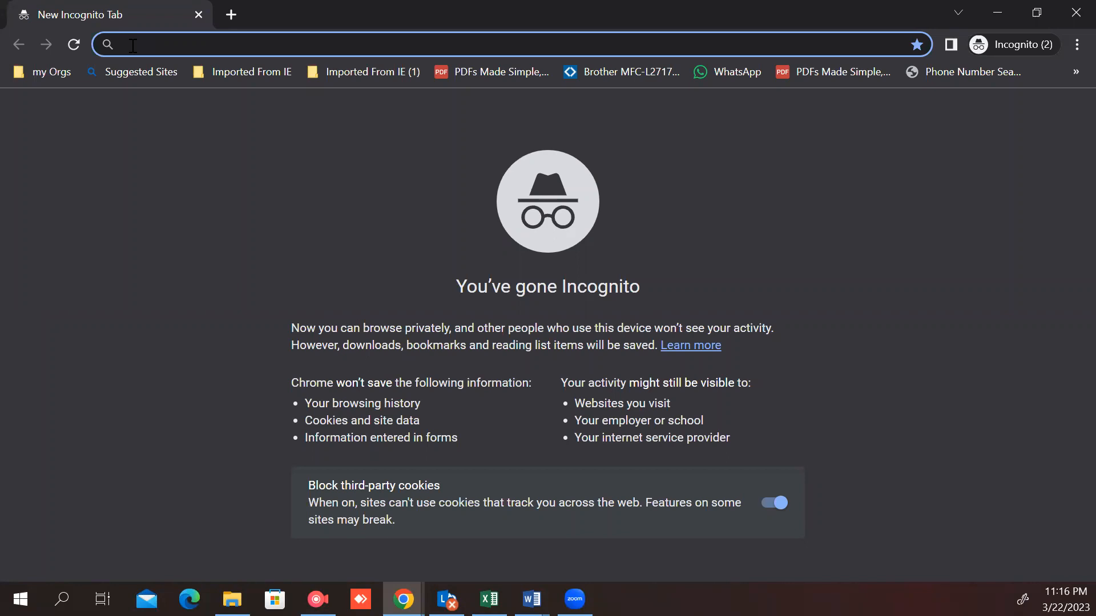
# Step: Go to the login.salesforce.com page in the incognito tab
pyautogui.write('lo')
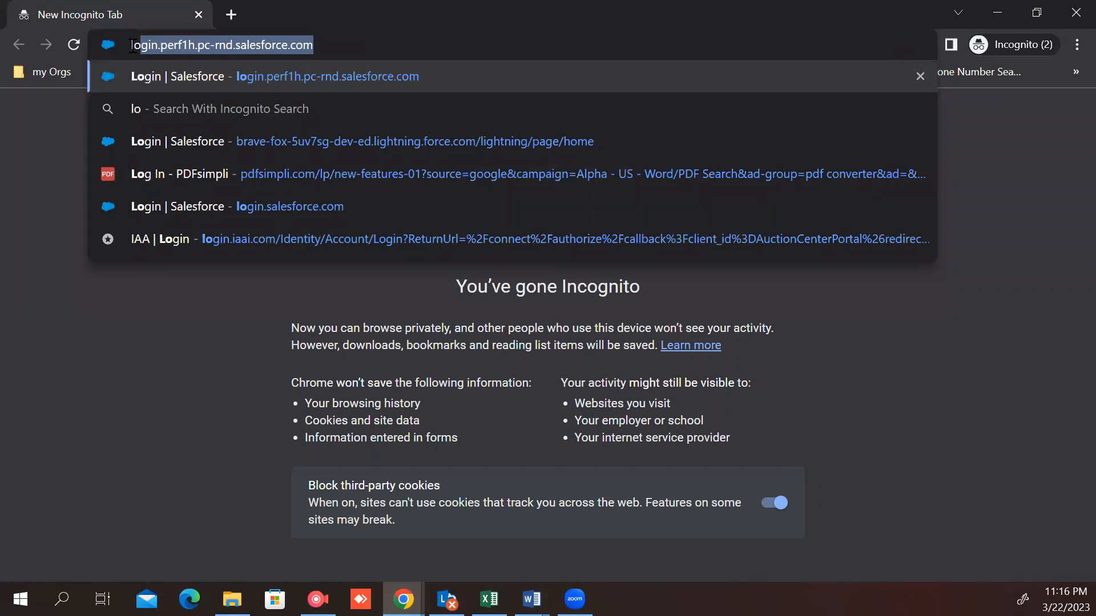
pyautogui.write('g')
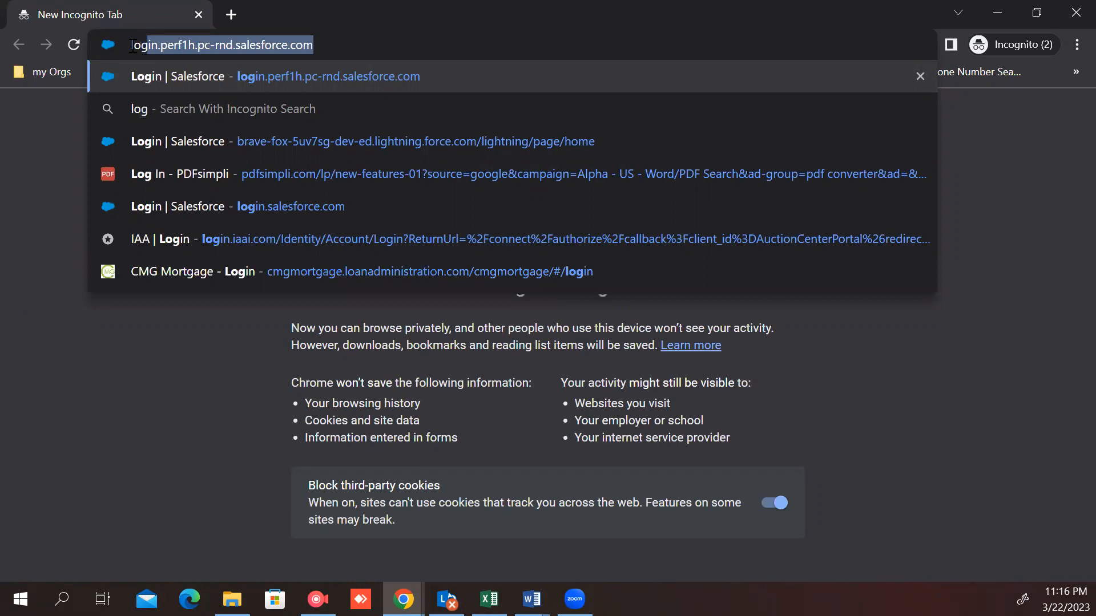
pyautogui.write('in')
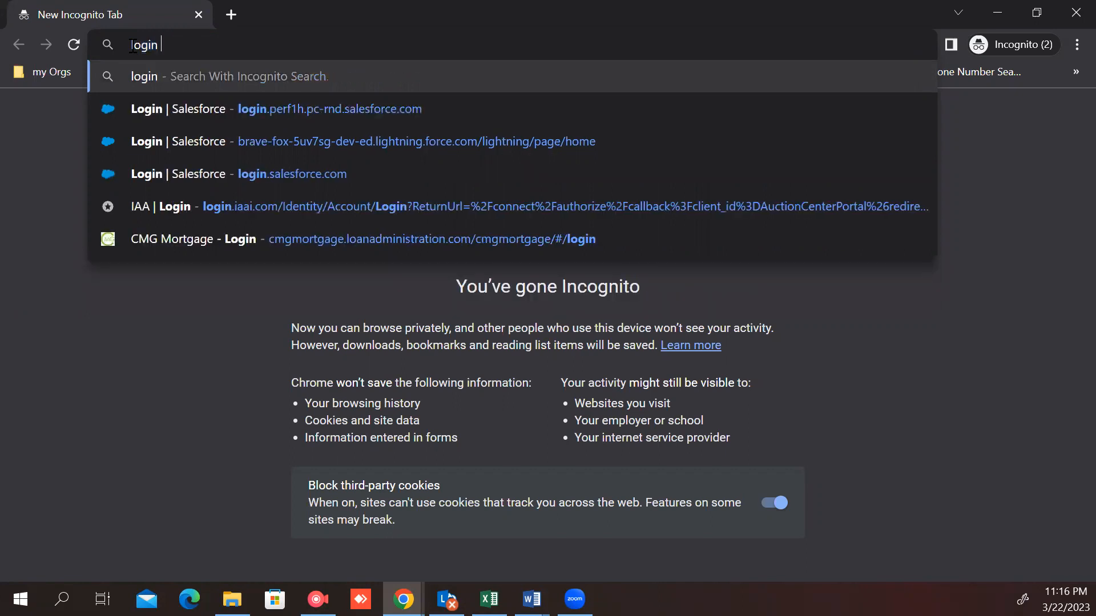
pyautogui.press('BackSpace')
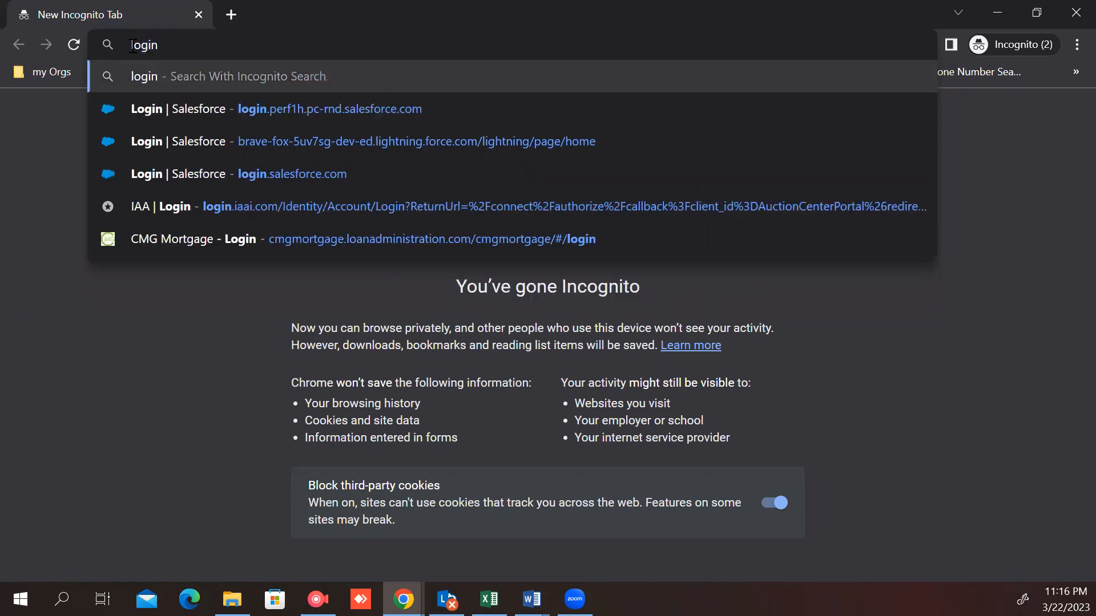
pyautogui.write('.sale')
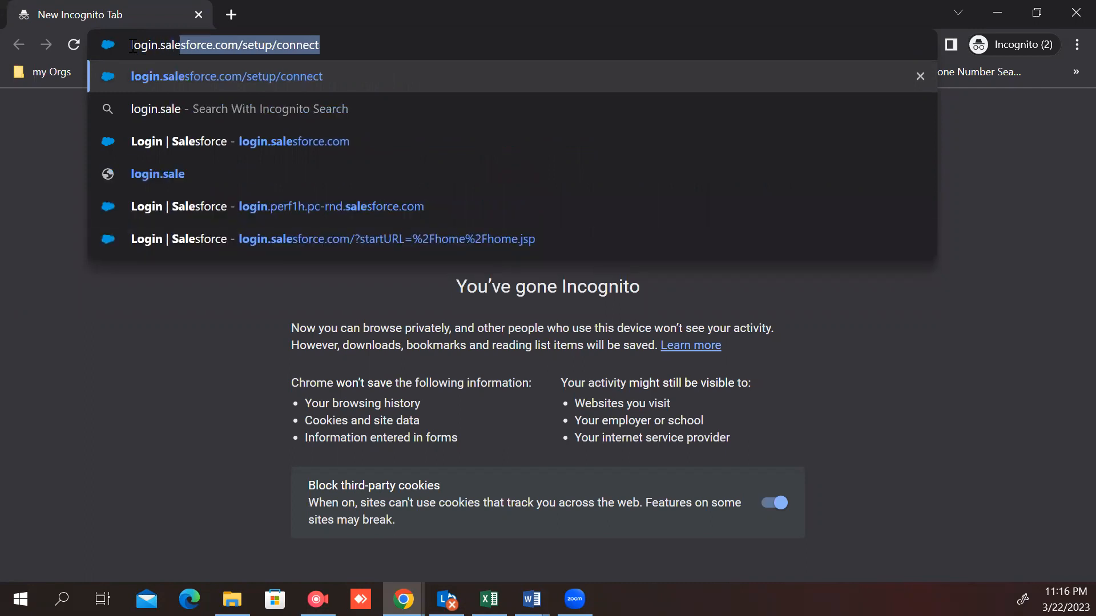
pyautogui.click(194, 140)
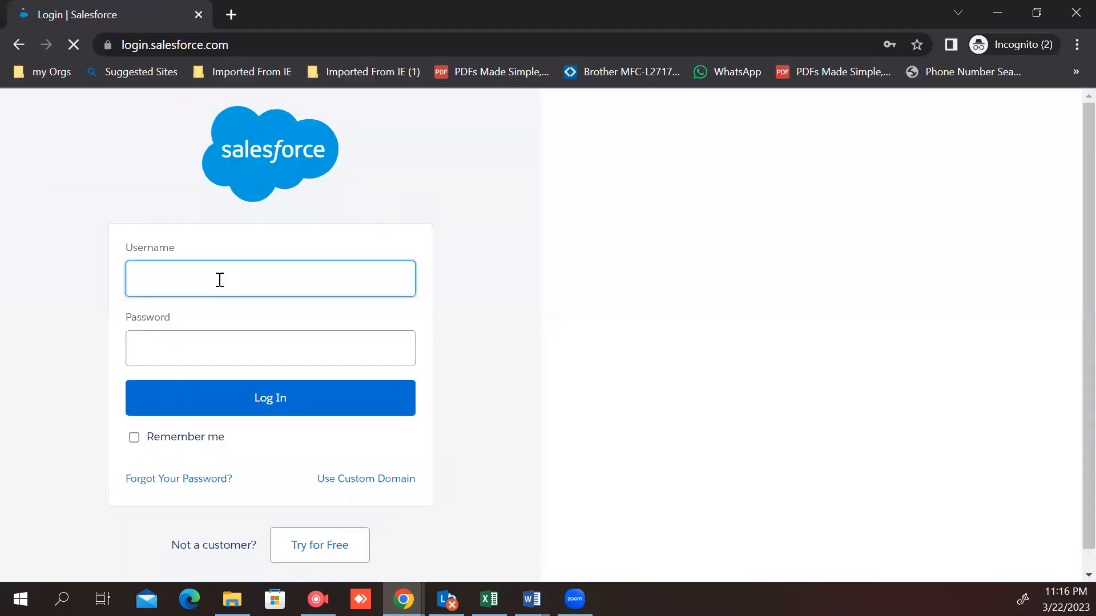
# Step: Try to log in with the saved recruiter account credentials
pyautogui.click(220, 280)
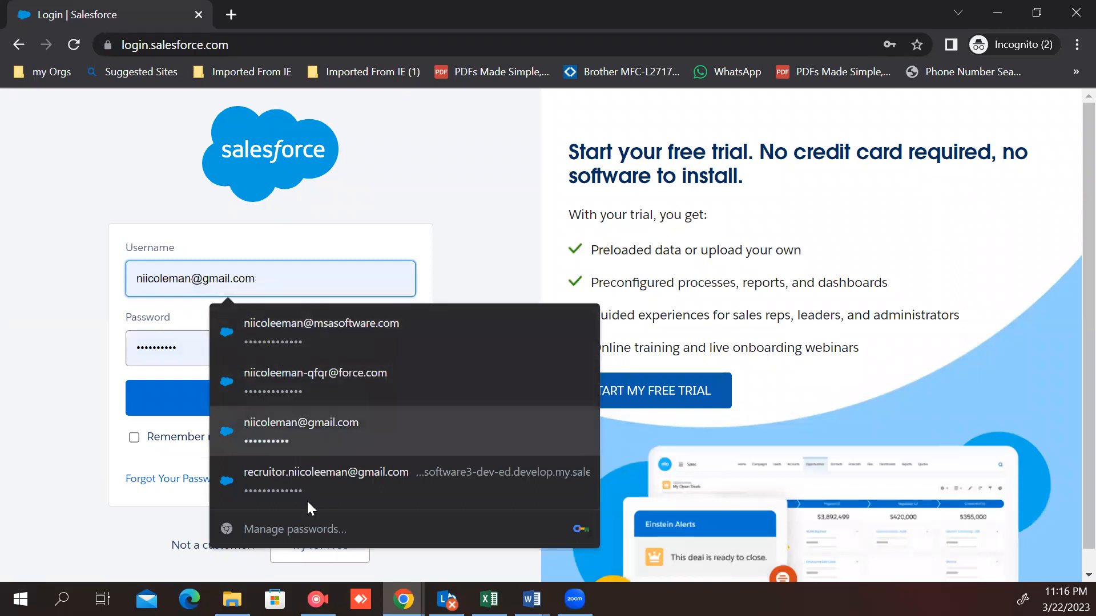
pyautogui.click(306, 476)
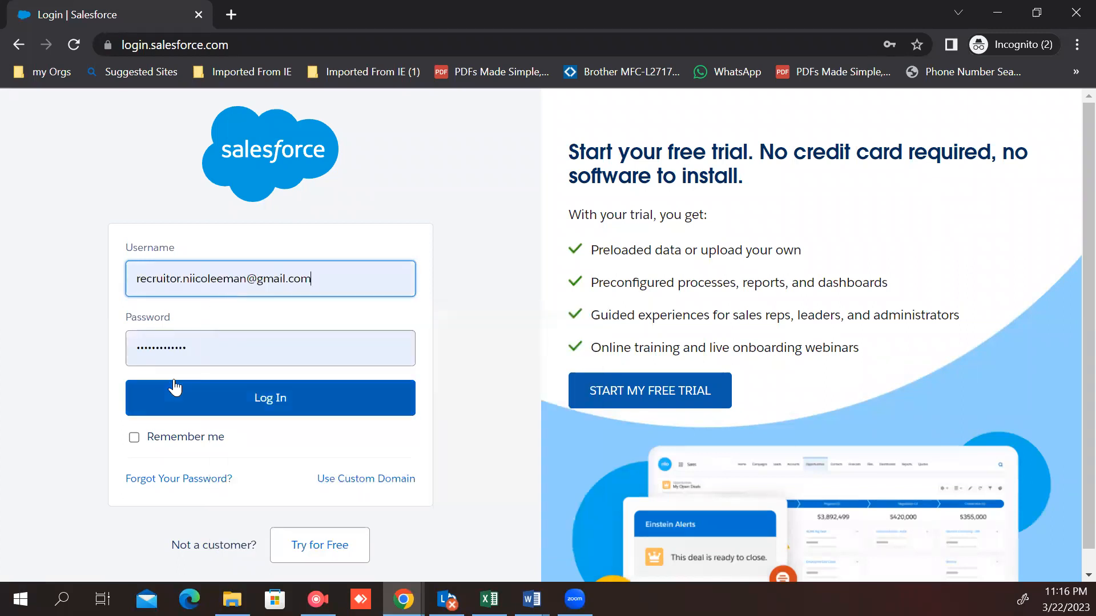
pyautogui.click(178, 390)
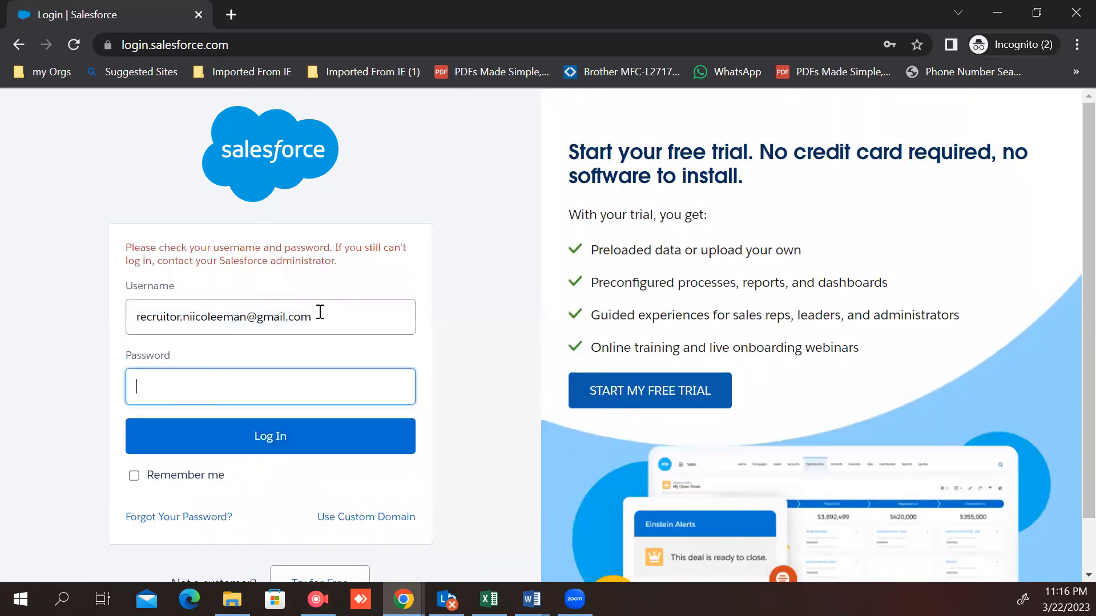
# Step: Log in with a different saved administrator account's credentials instead
pyautogui.click(325, 315)
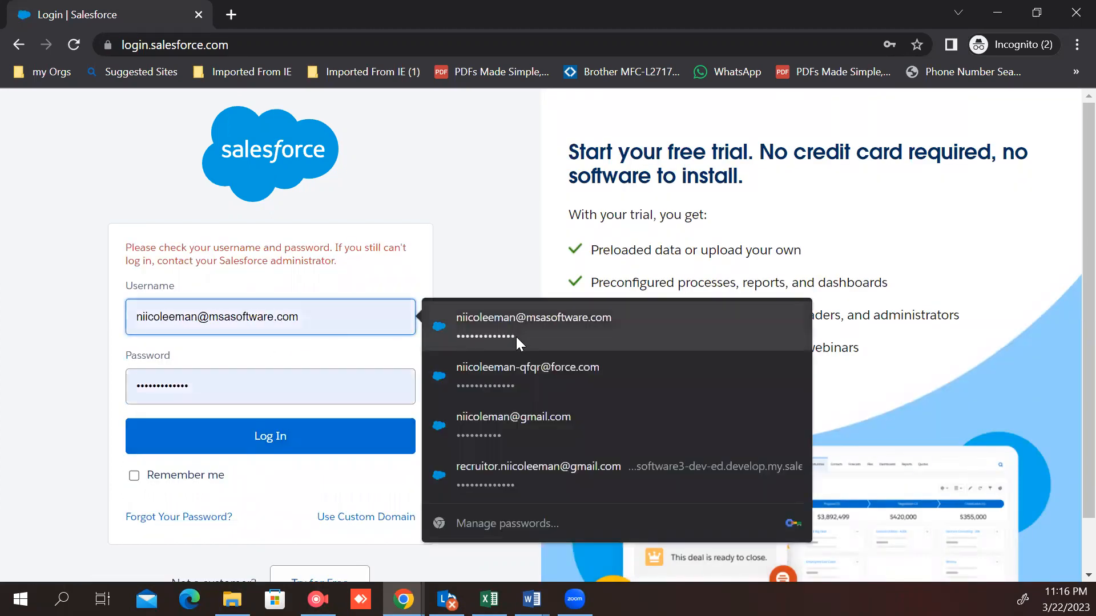
pyautogui.click(513, 326)
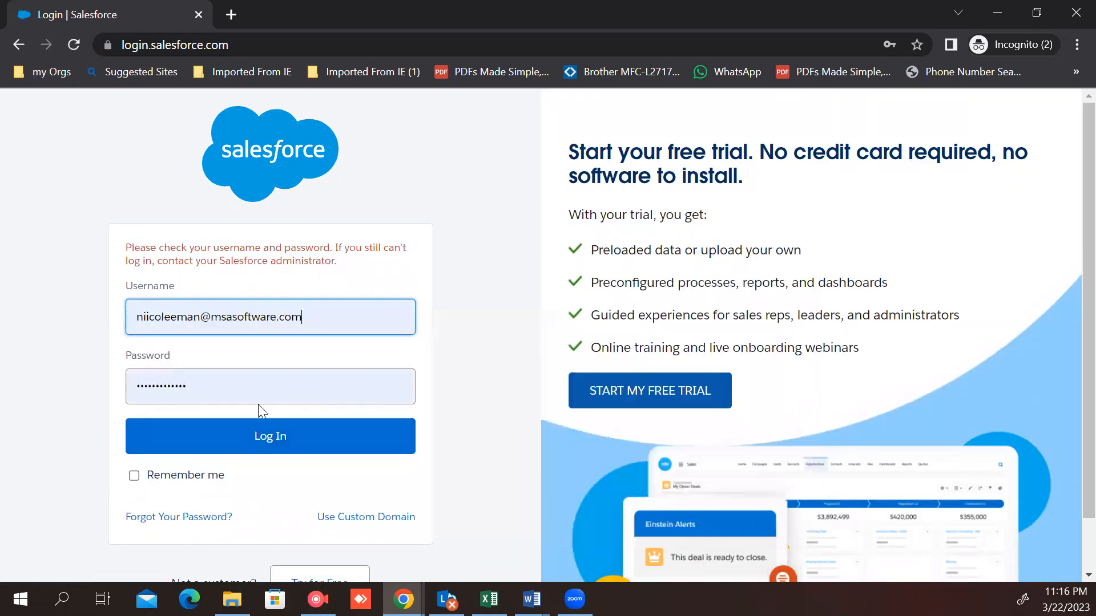
pyautogui.click(348, 316)
pyautogui.click(525, 416)
pyautogui.click(308, 435)
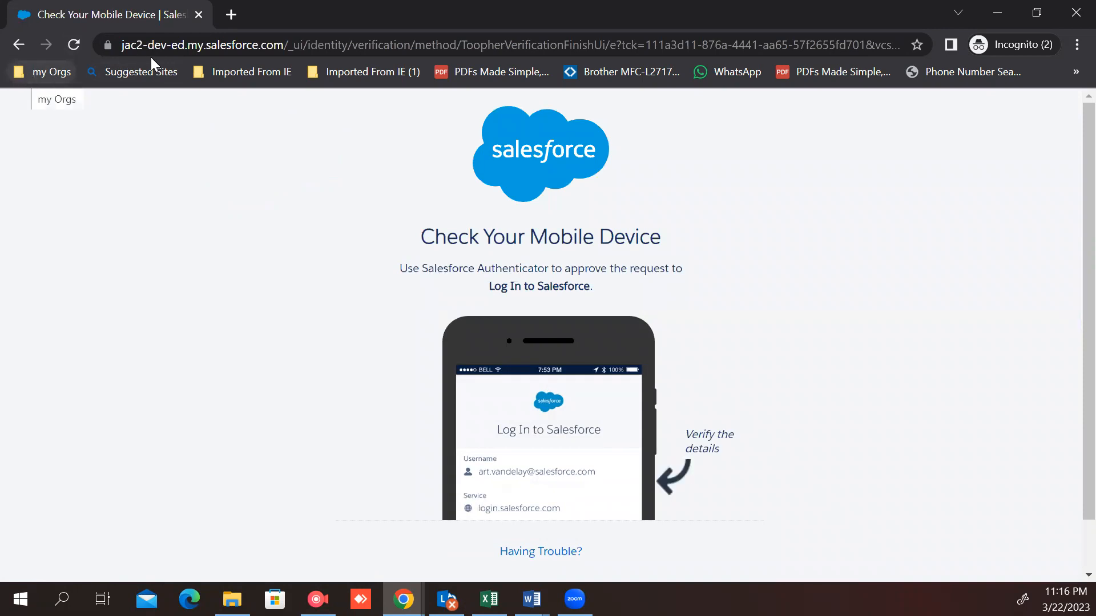
# Step: Open a new incognito tab and go to login.salesforce.com
pyautogui.click(231, 15)
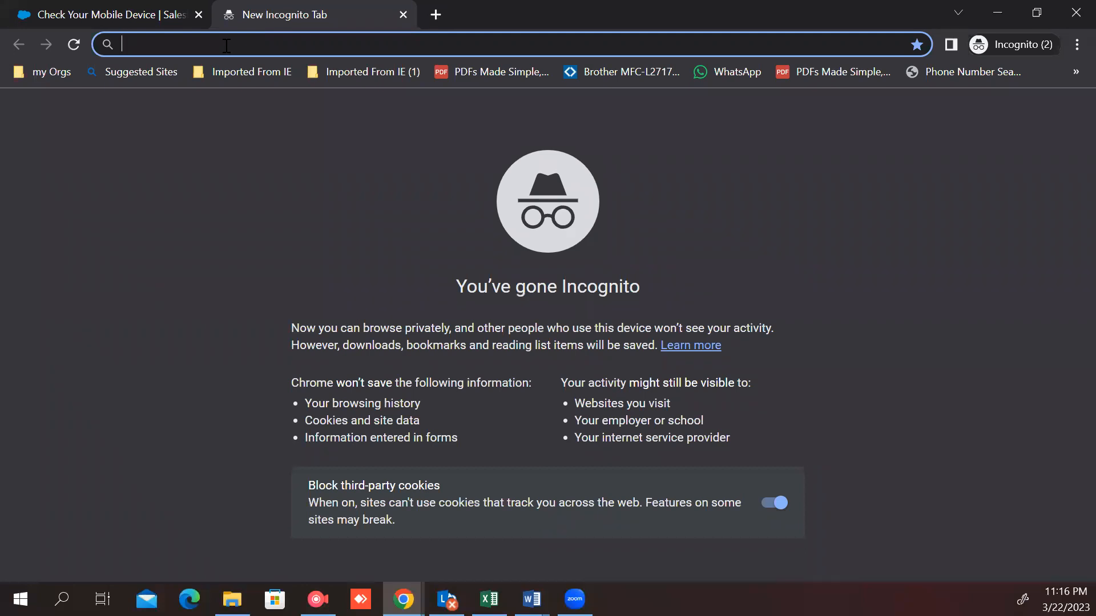
pyautogui.write('lo')
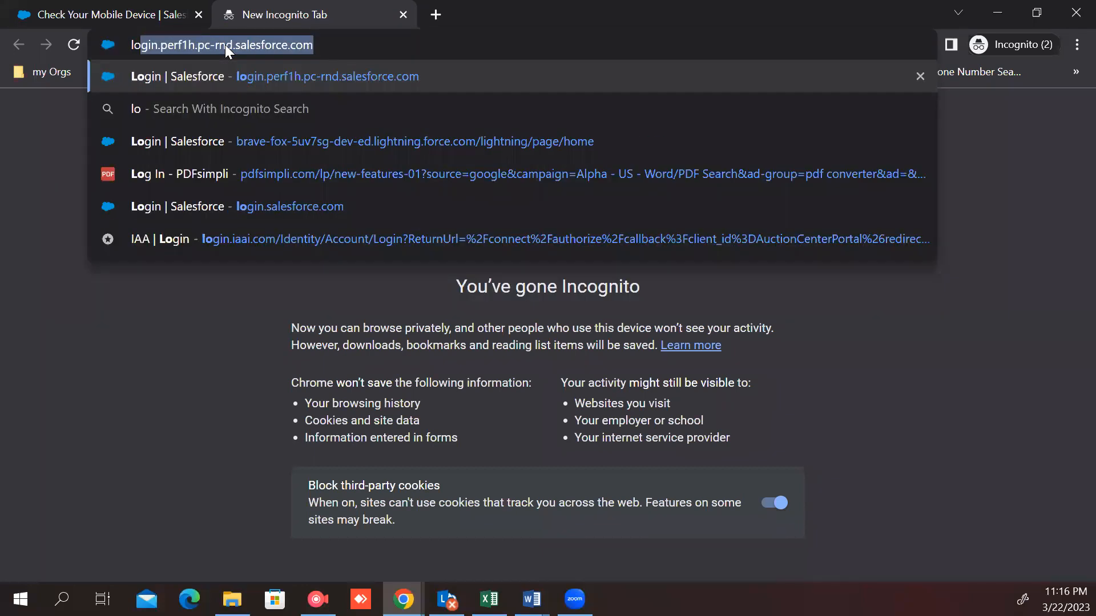
pyautogui.write('gin')
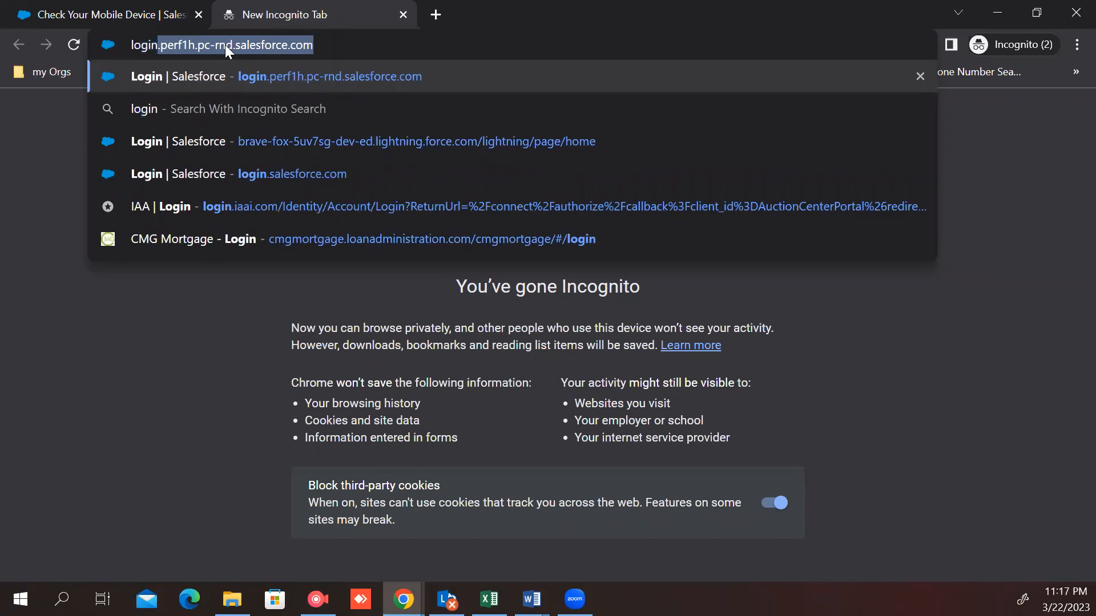
pyautogui.write('.sa')
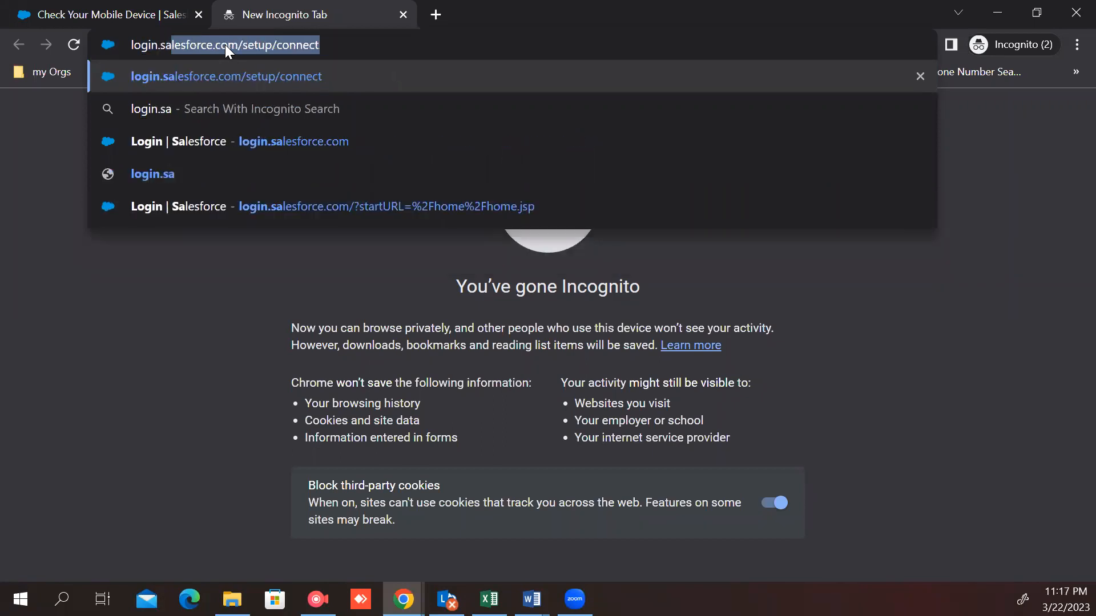
pyautogui.click(278, 147)
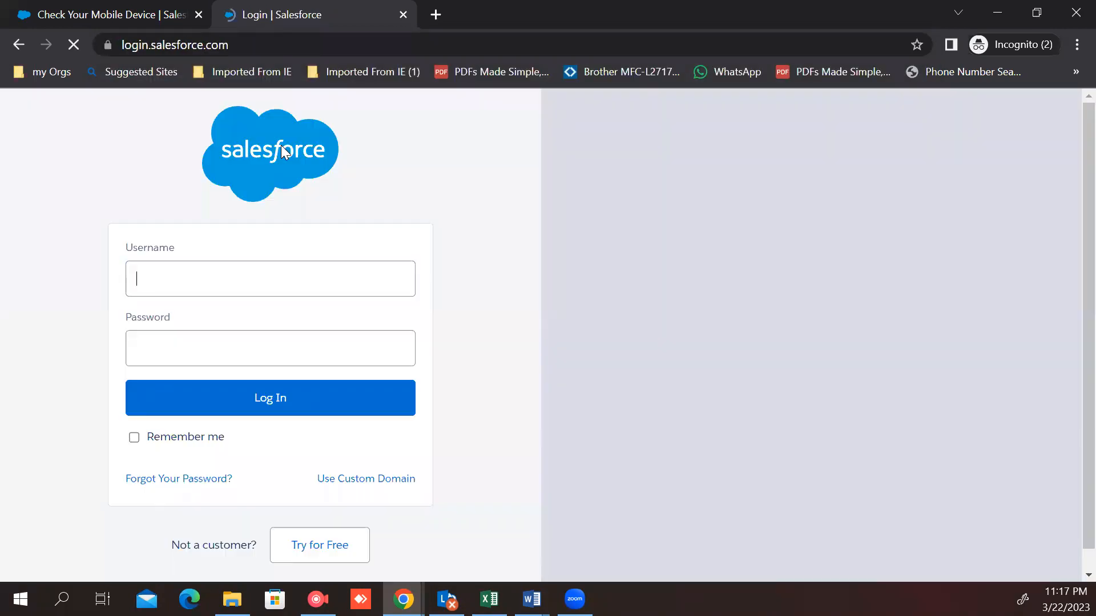
# Step: Try logging in with the saved recruiter account credentials in the new tab
pyautogui.click(227, 269)
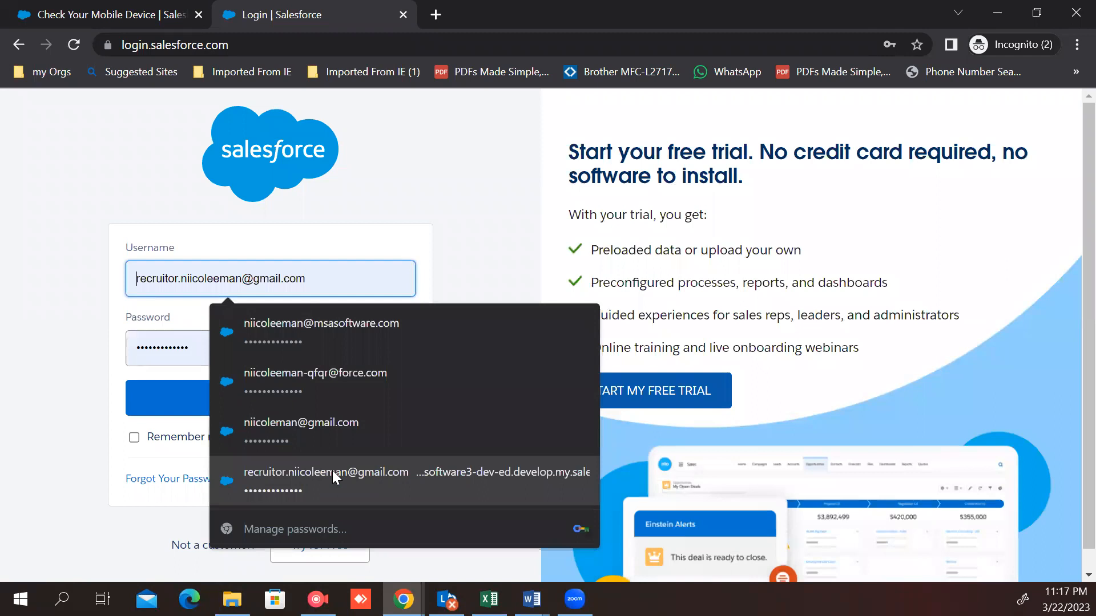
pyautogui.click(317, 468)
pyautogui.click(245, 398)
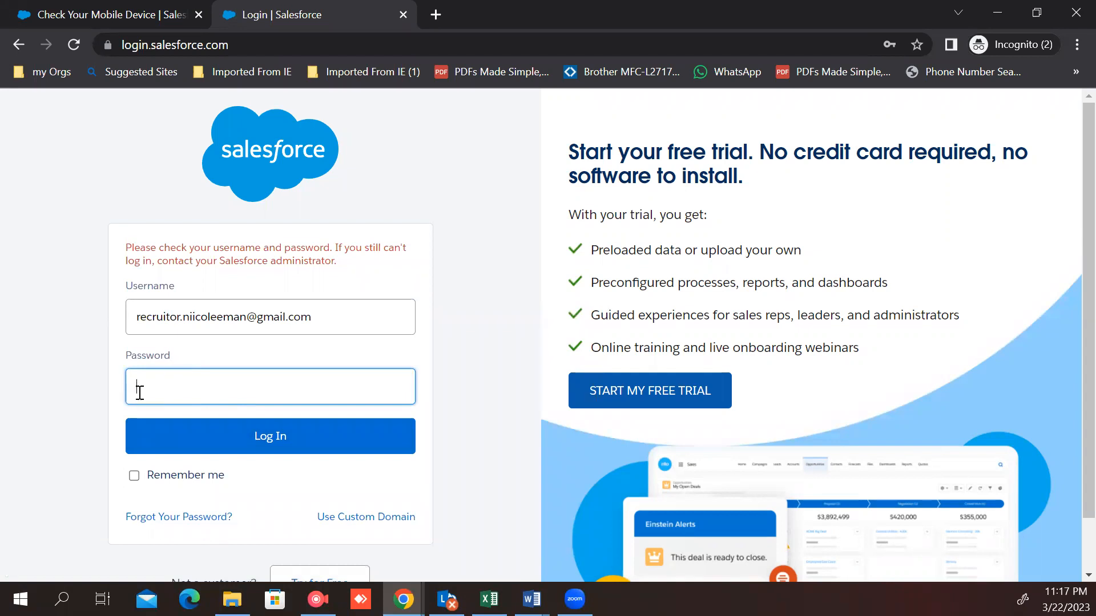
# Step: Enter the recruiter account's password and try to log in again
pyautogui.write('••••••••••••')
pyautogui.click(263, 443)
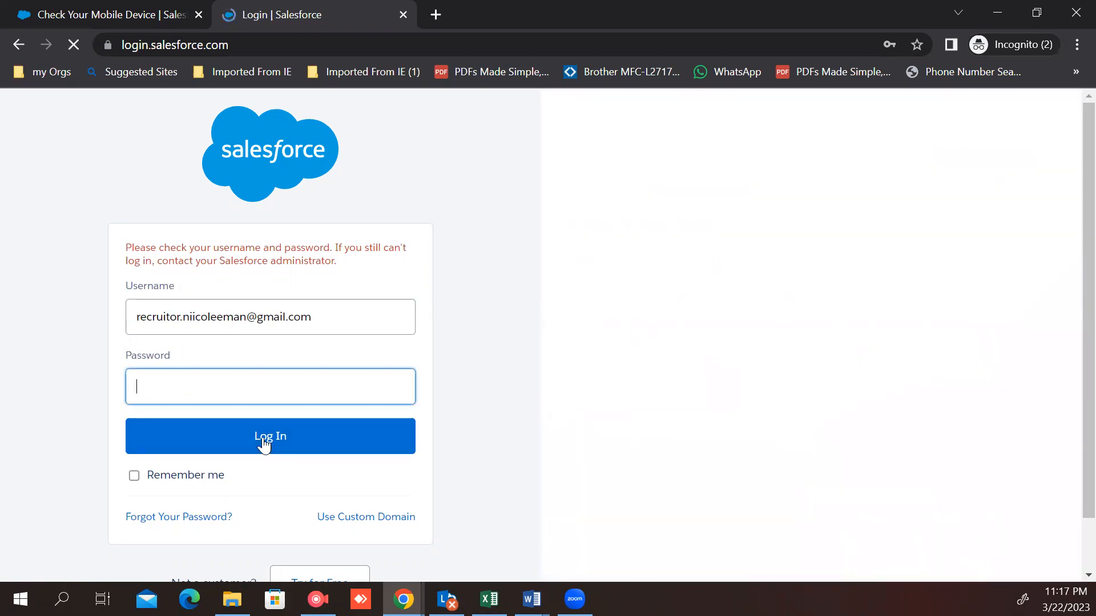
pyautogui.click(264, 443)
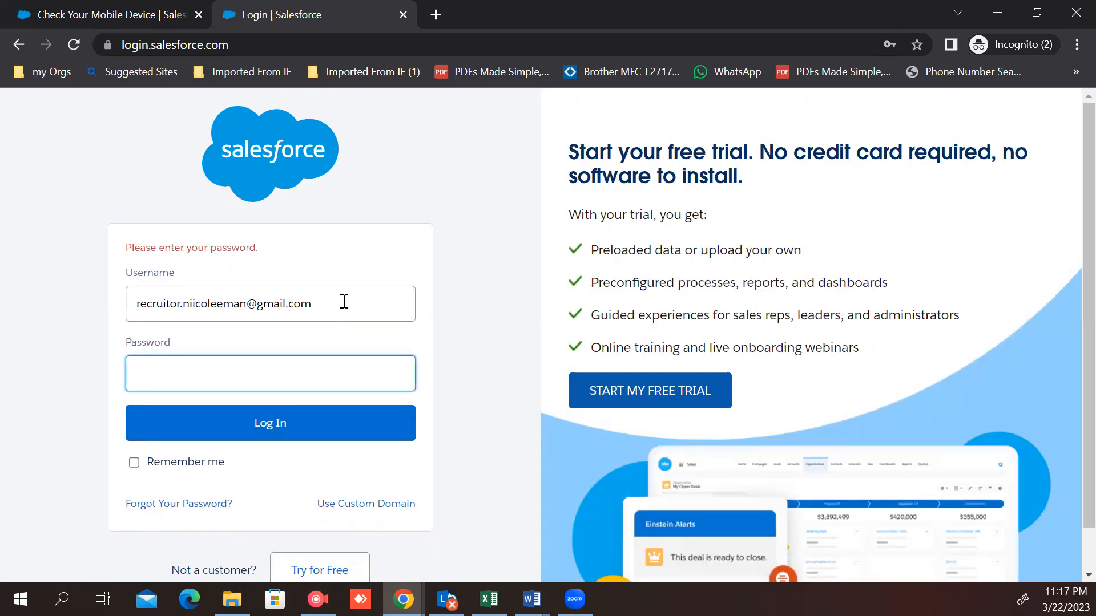
# Step: Log in with the saved administrator account's credentials in the new tab
pyautogui.click(344, 302)
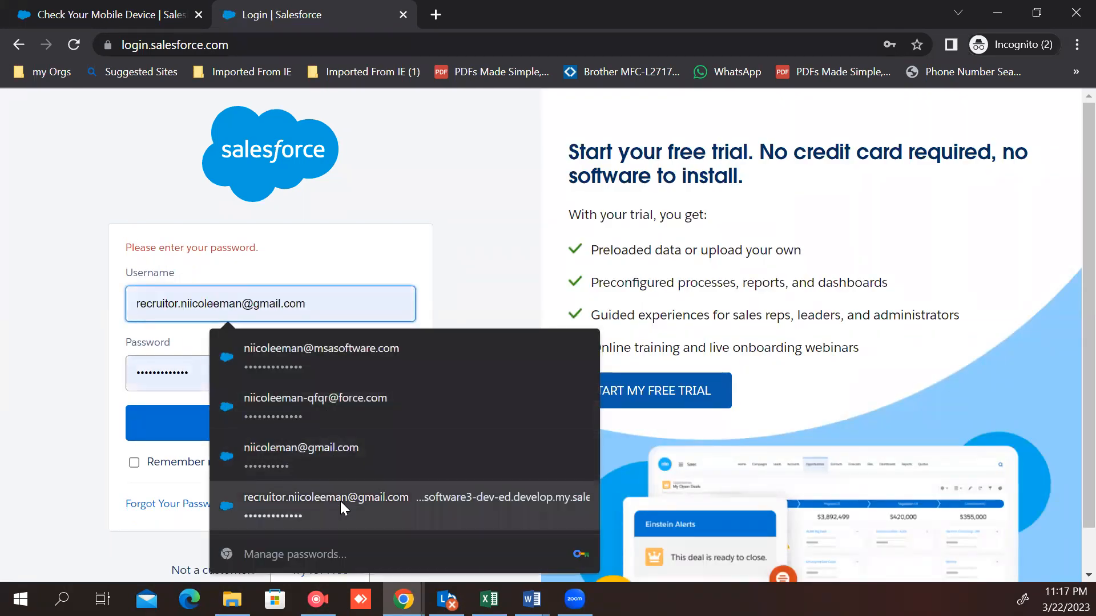
pyautogui.click(339, 461)
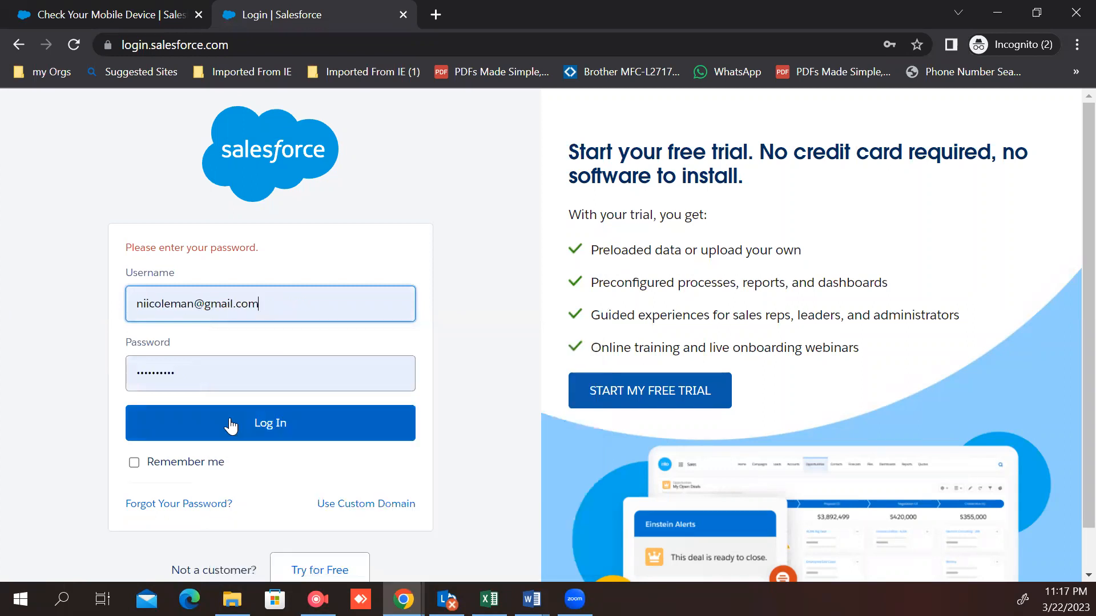
pyautogui.click(230, 426)
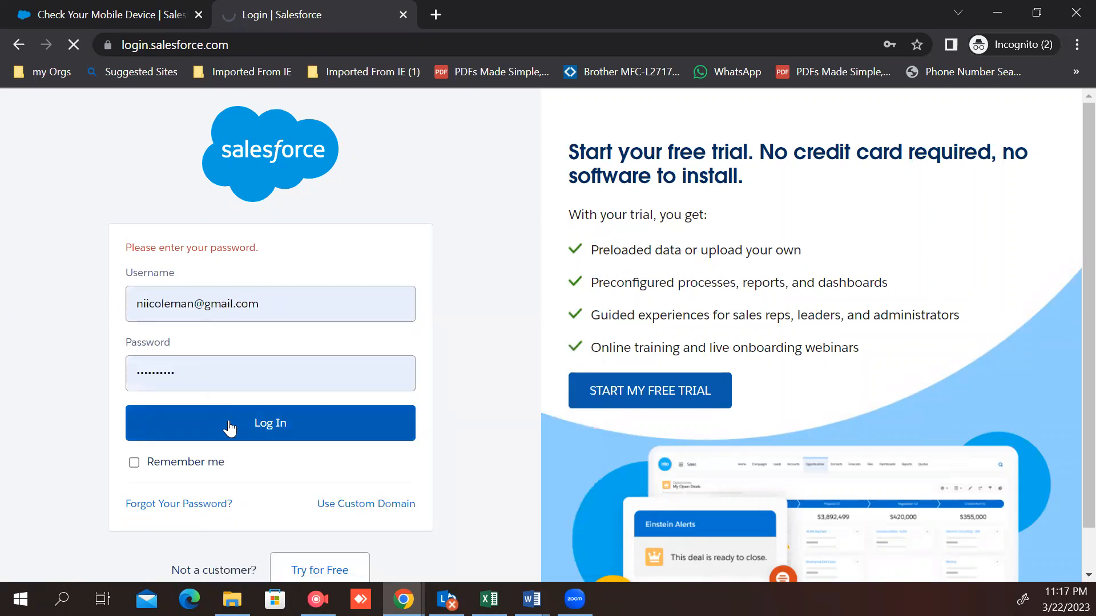
pyautogui.scroll(-1, 231, 423)
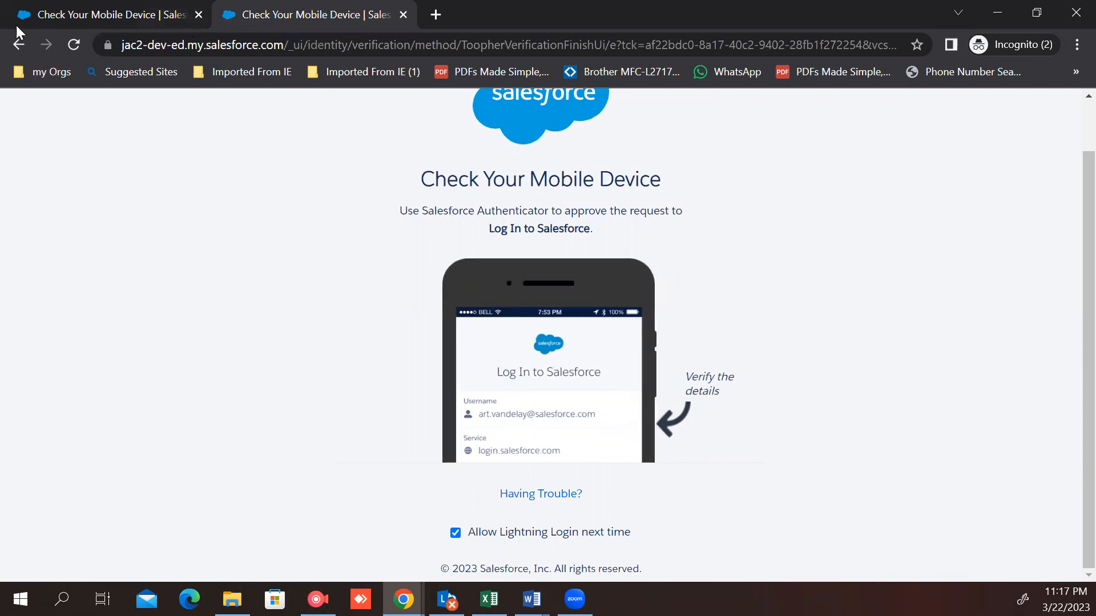
# Step: Go back and reload the login.salesforce.com page
pyautogui.click(20, 44)
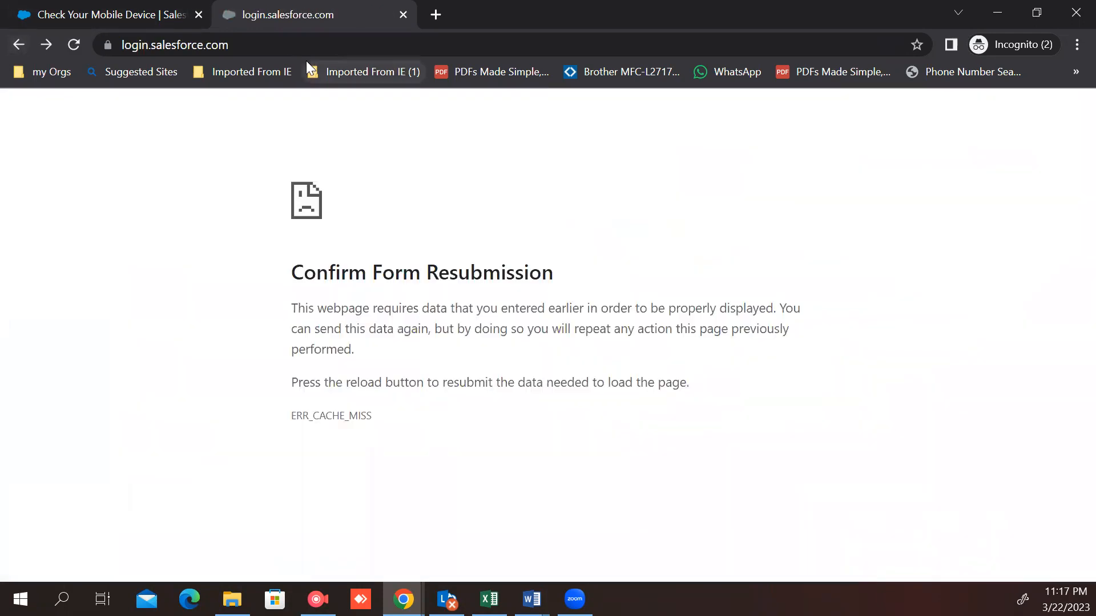
pyautogui.click(233, 50)
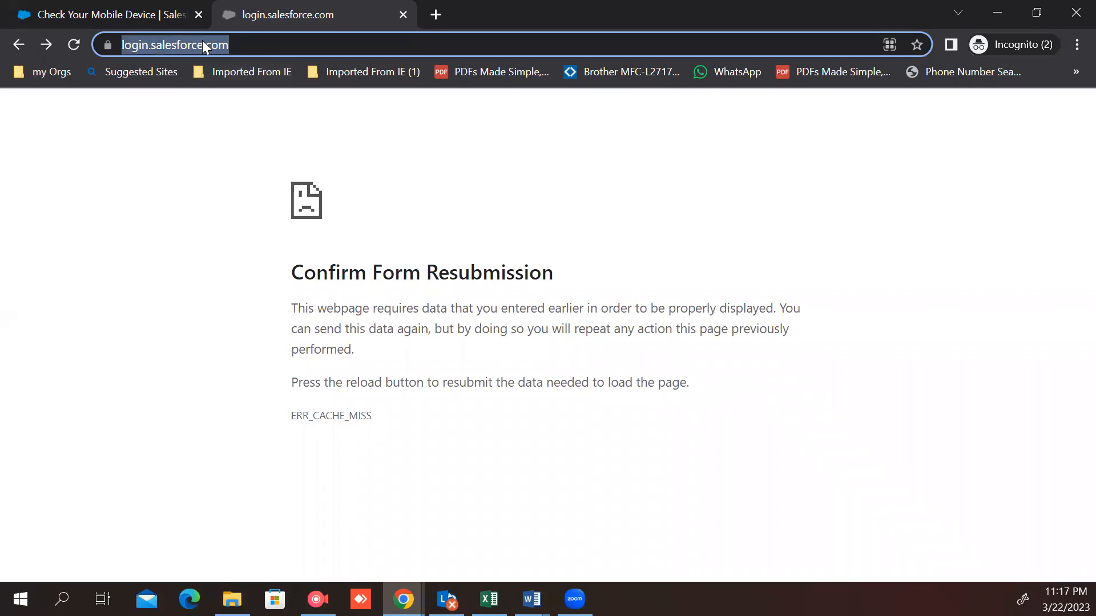
pyautogui.press('Return')
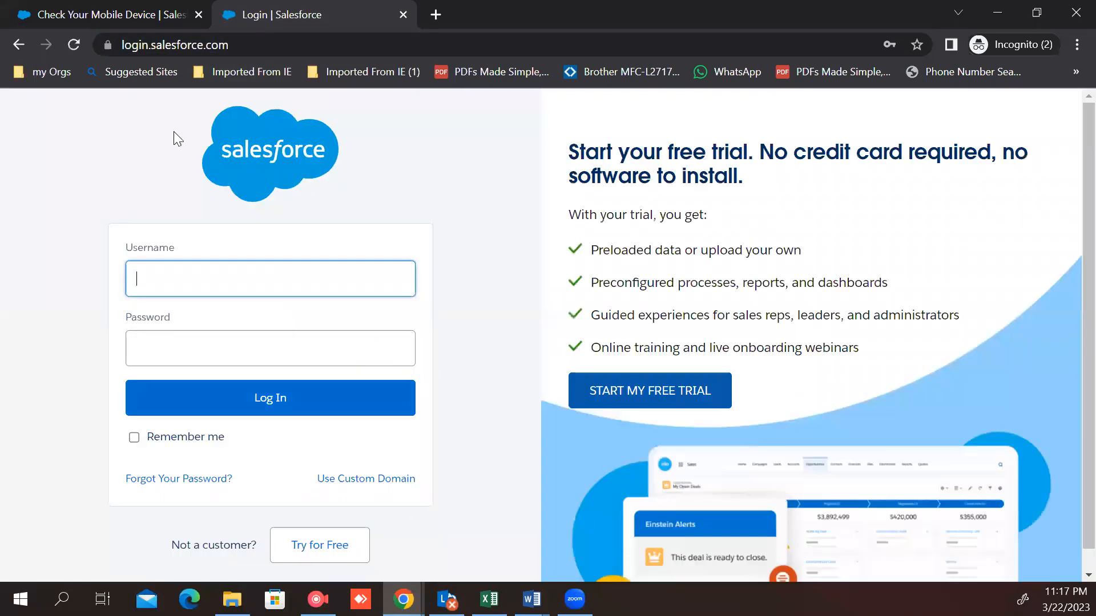
# Step: Attempt another login with the saved recruiter account credentials
pyautogui.click(234, 287)
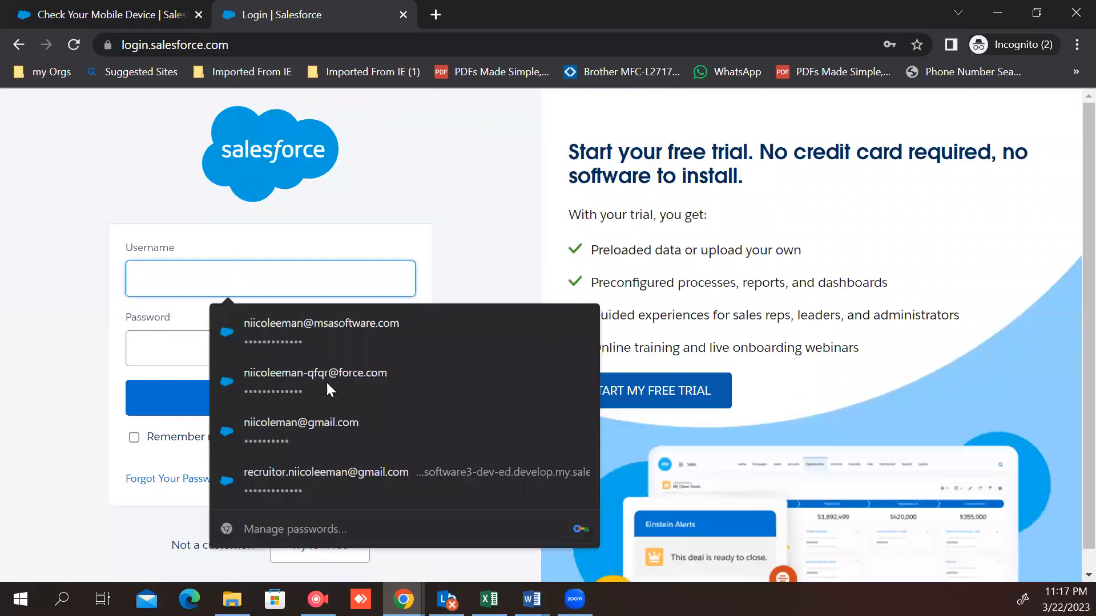
pyautogui.click(304, 478)
pyautogui.click(263, 406)
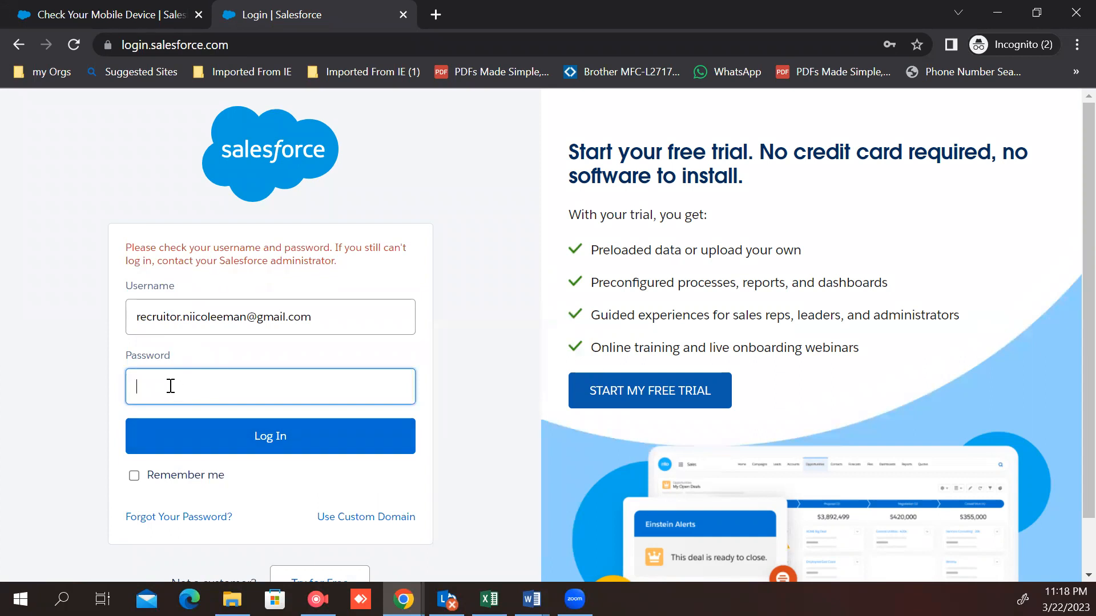
# Step: Fill in the password field and change the username's prefix to Stander
pyautogui.write('*******')
pyautogui.click(180, 316)
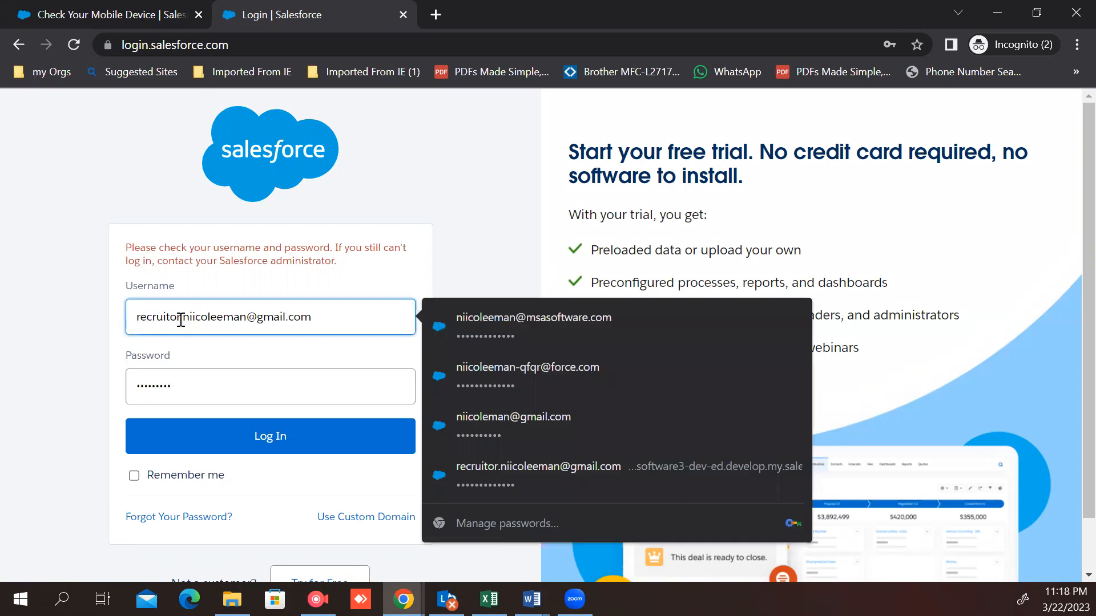
pyautogui.press('BackSpace')
pyautogui.press('BackSpace')
pyautogui.press('BackSpace')
pyautogui.press('BackSpace')
pyautogui.press('BackSpace')
pyautogui.press('BackSpace')
pyautogui.press('BackSpace')
pyautogui.press('BackSpace')
pyautogui.press('BackSpace')
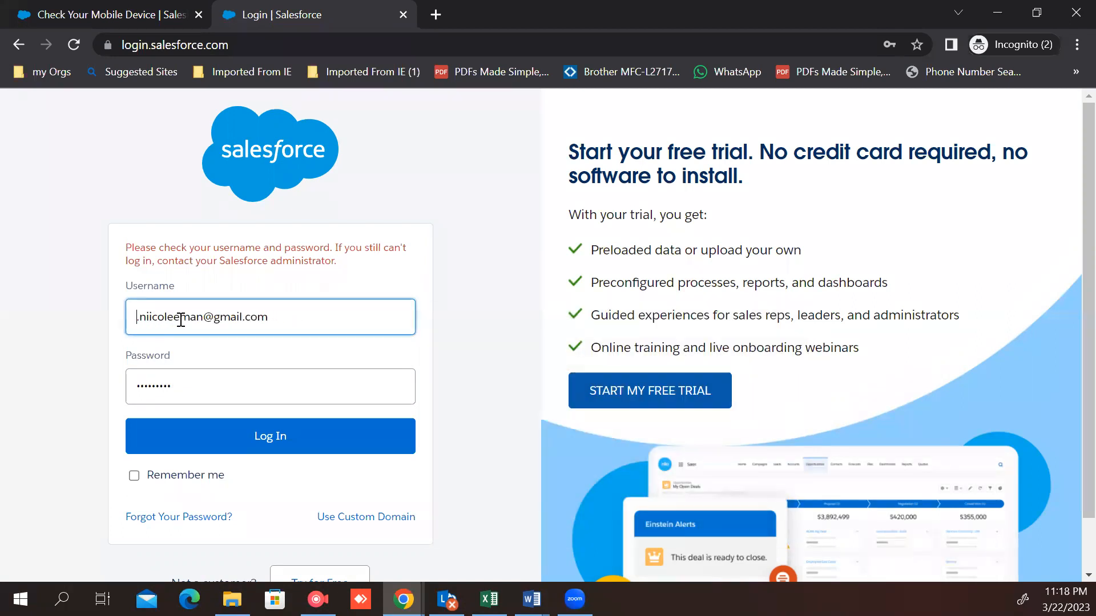
pyautogui.write('S')
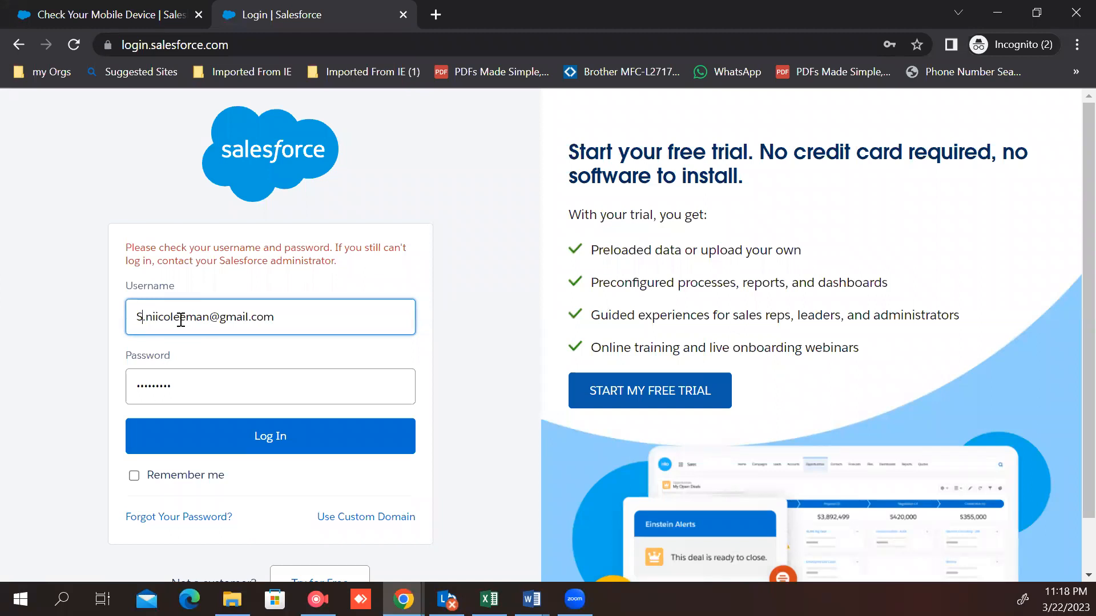
pyautogui.write('tander')
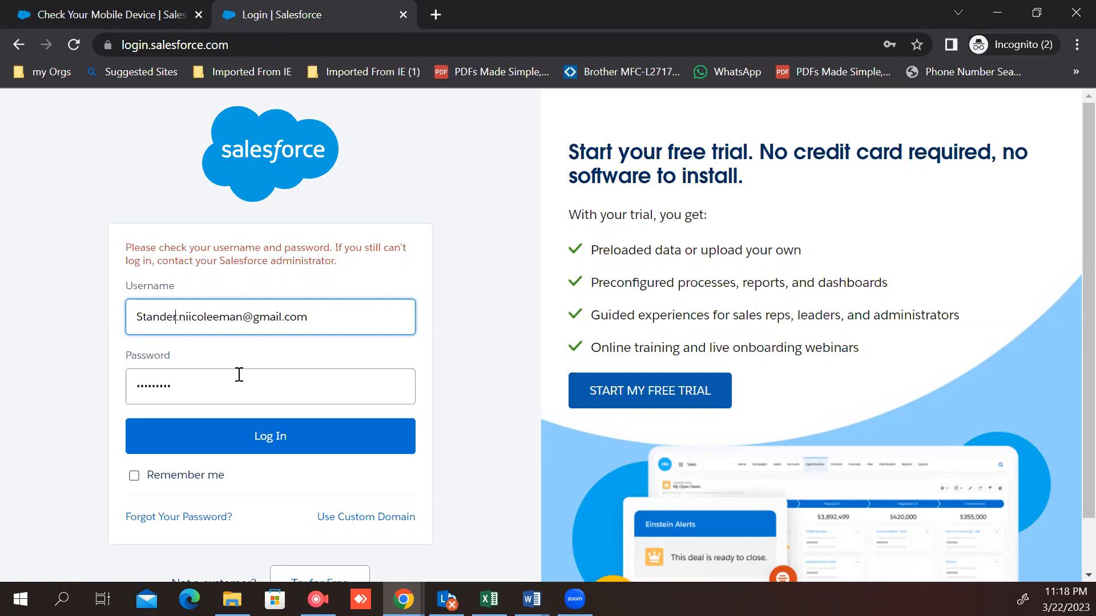
# Step: Enter the Stander user's password and log in
pyautogui.click(160, 438)
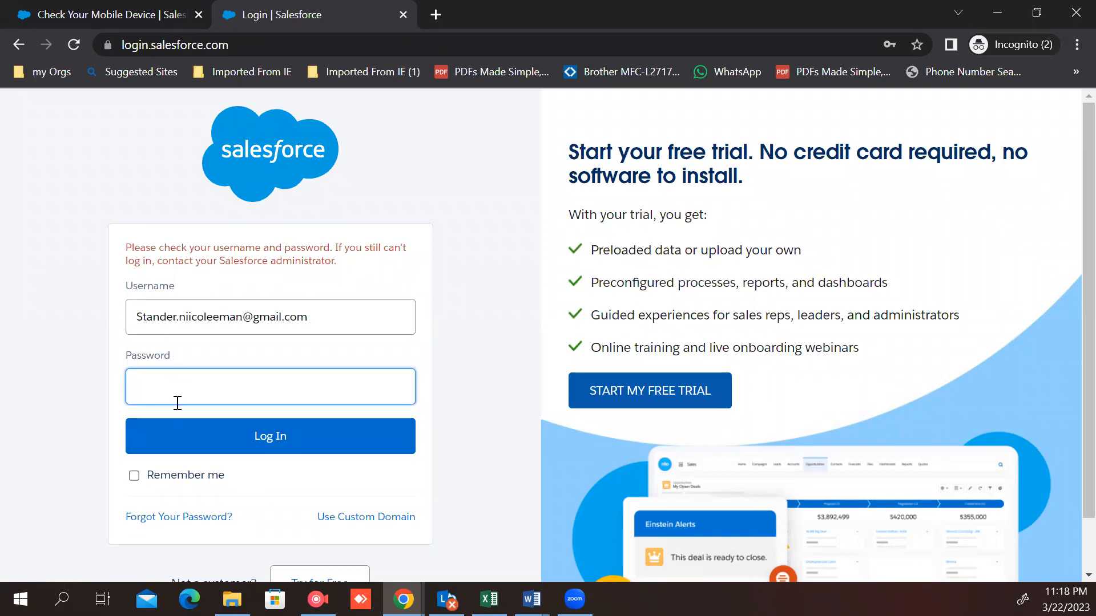
pyautogui.write('••••••••••••')
pyautogui.click(210, 451)
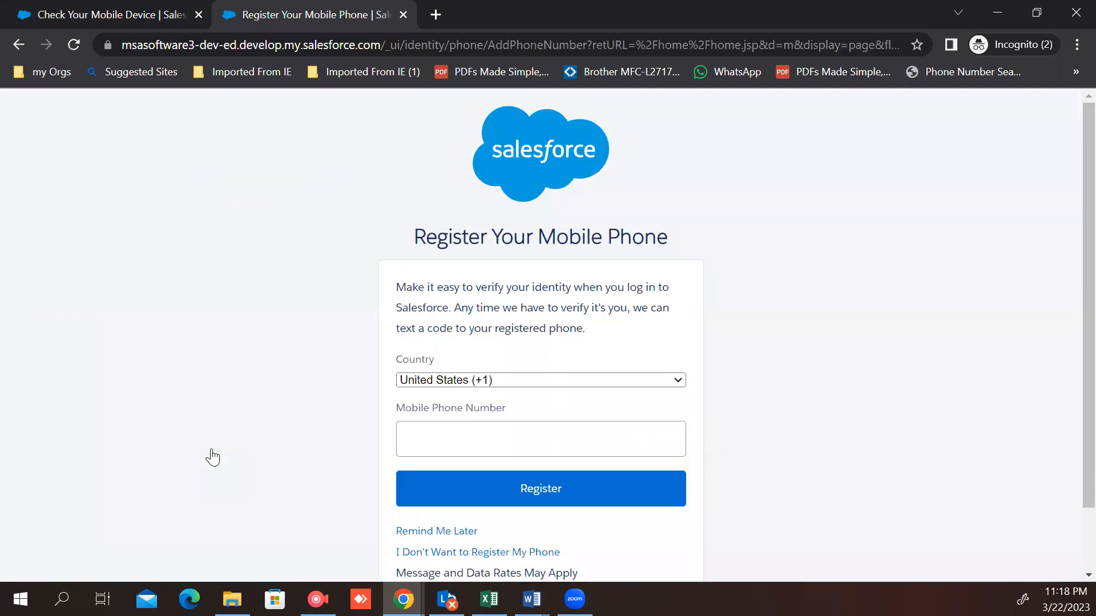
# Step: Skip mobile phone registration for later and dismiss the Einstein Search popup
pyautogui.scroll(-2, 521, 481)
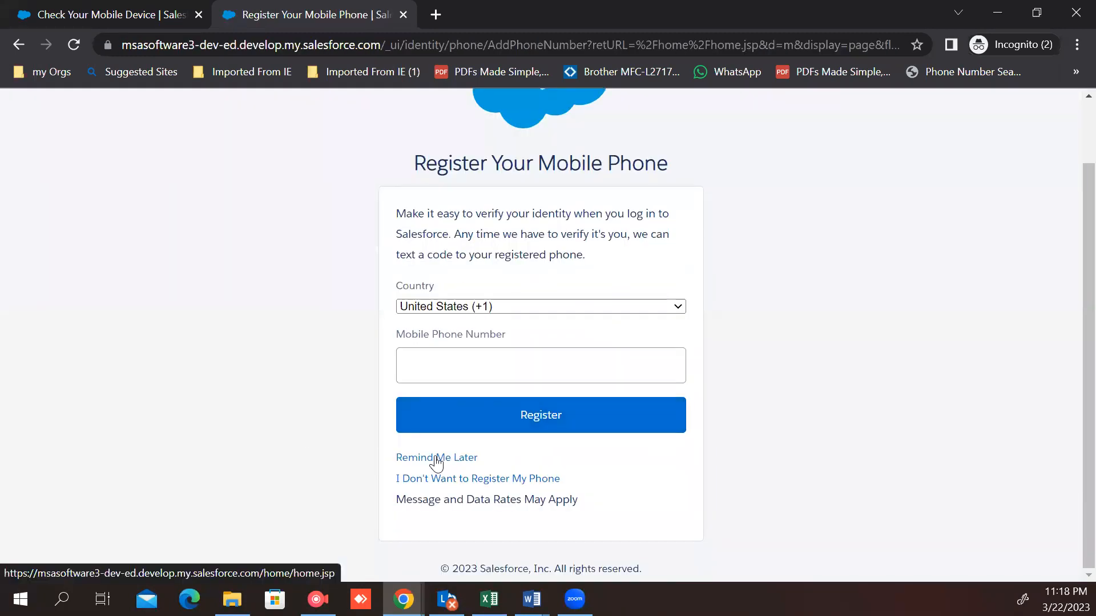
pyautogui.click(437, 458)
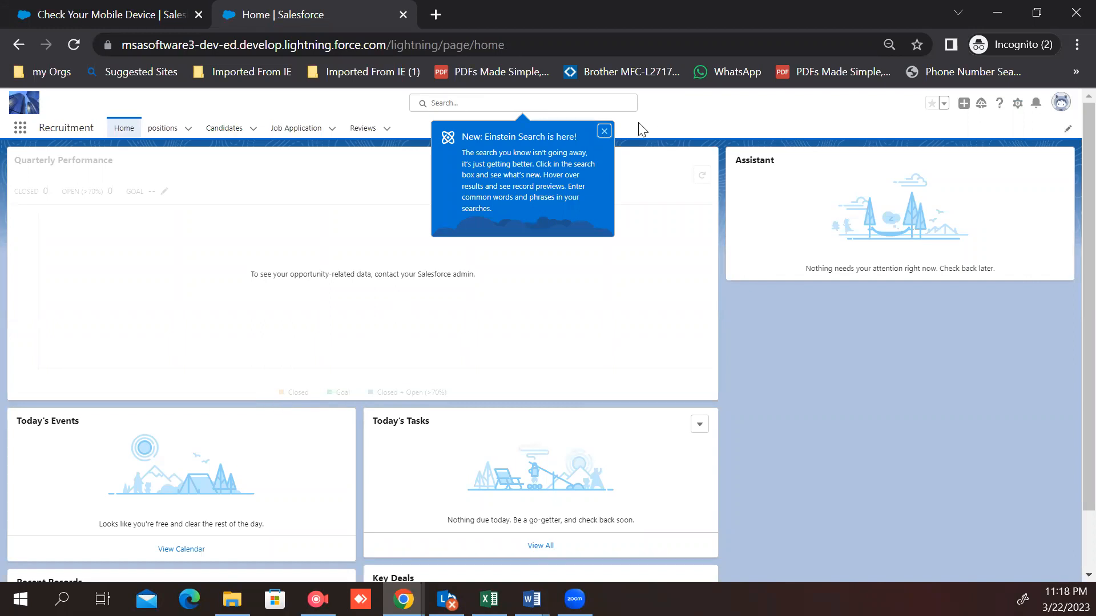
pyautogui.click(601, 130)
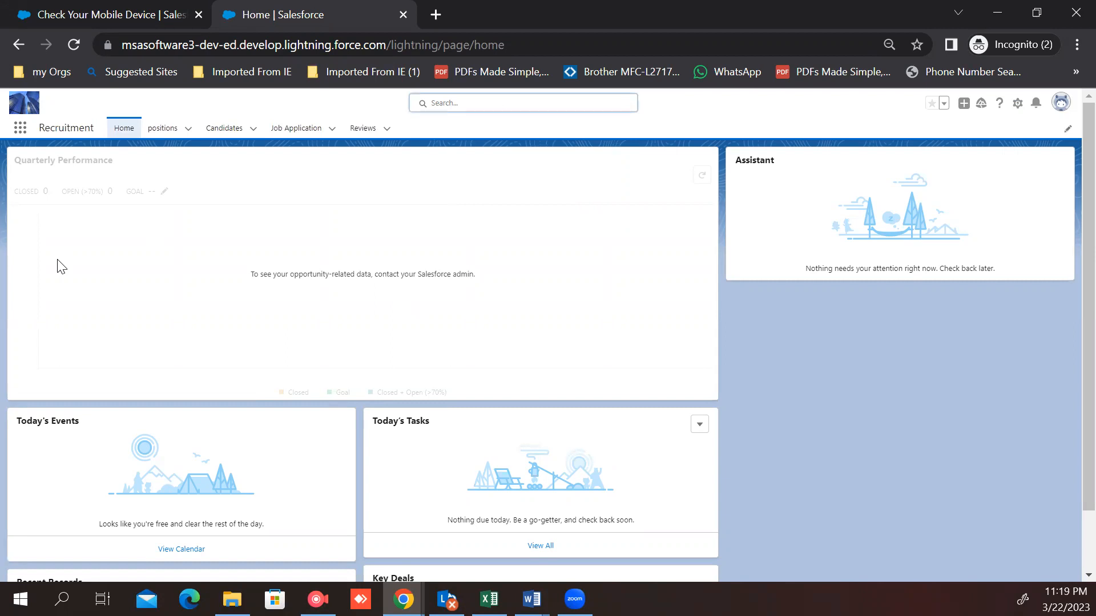
# Step: Switch the Candidates list to the All view and open candidate record C-0000 to review its details
pyautogui.click(216, 131)
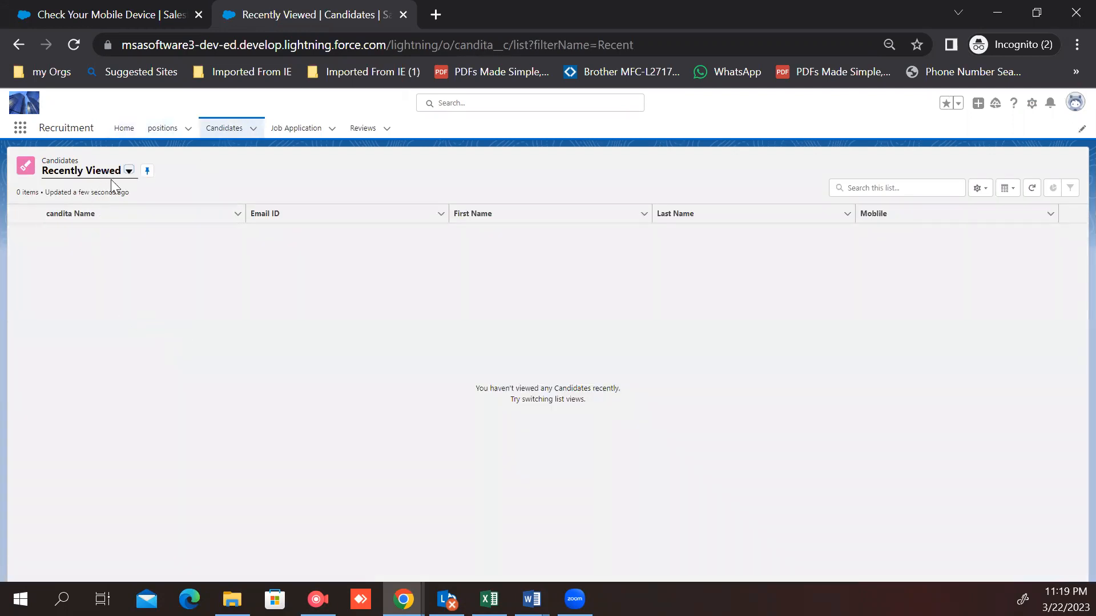
pyautogui.click(129, 172)
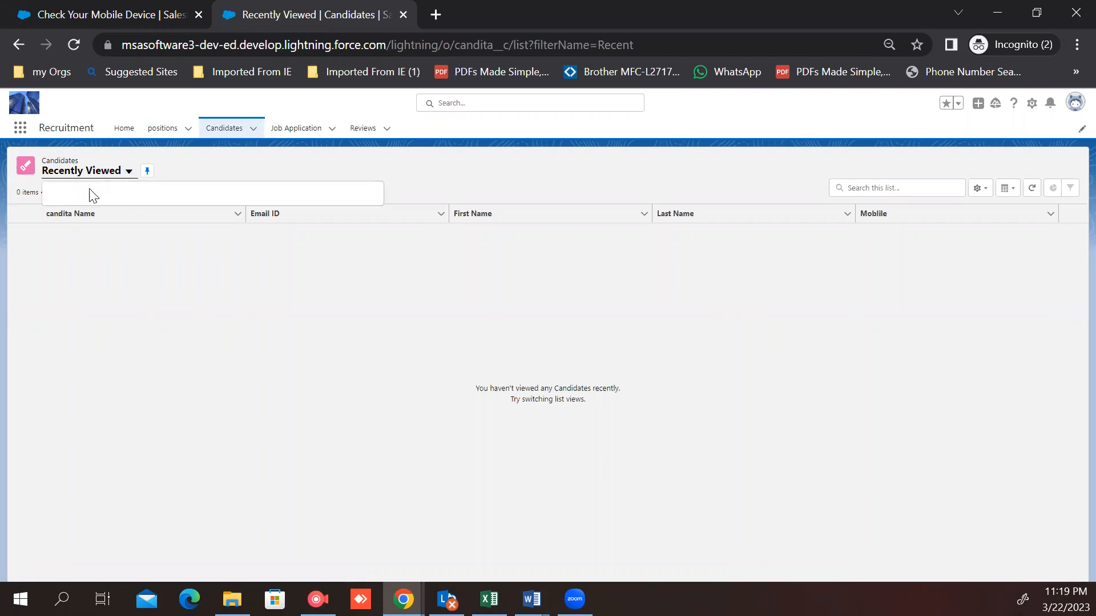
pyautogui.click(59, 214)
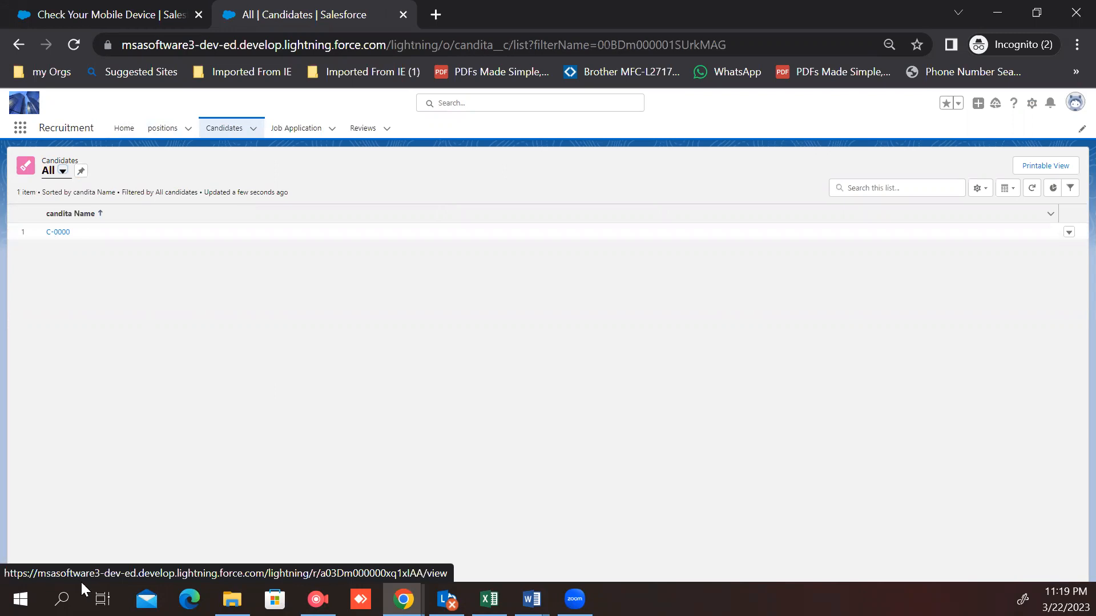
pyautogui.click(57, 232)
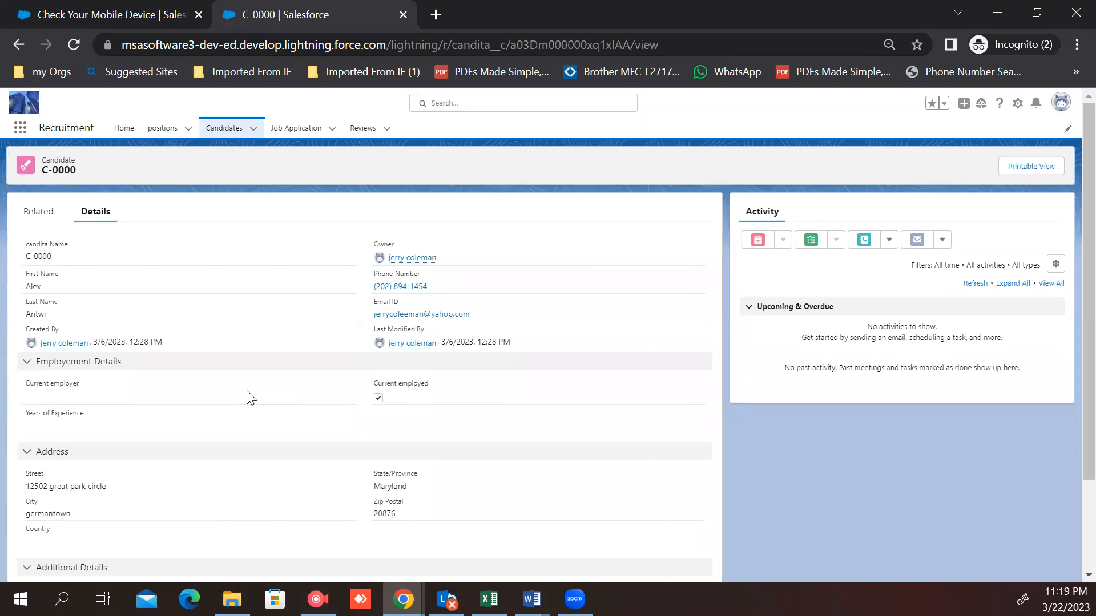
pyautogui.scroll(-2, 116, 400)
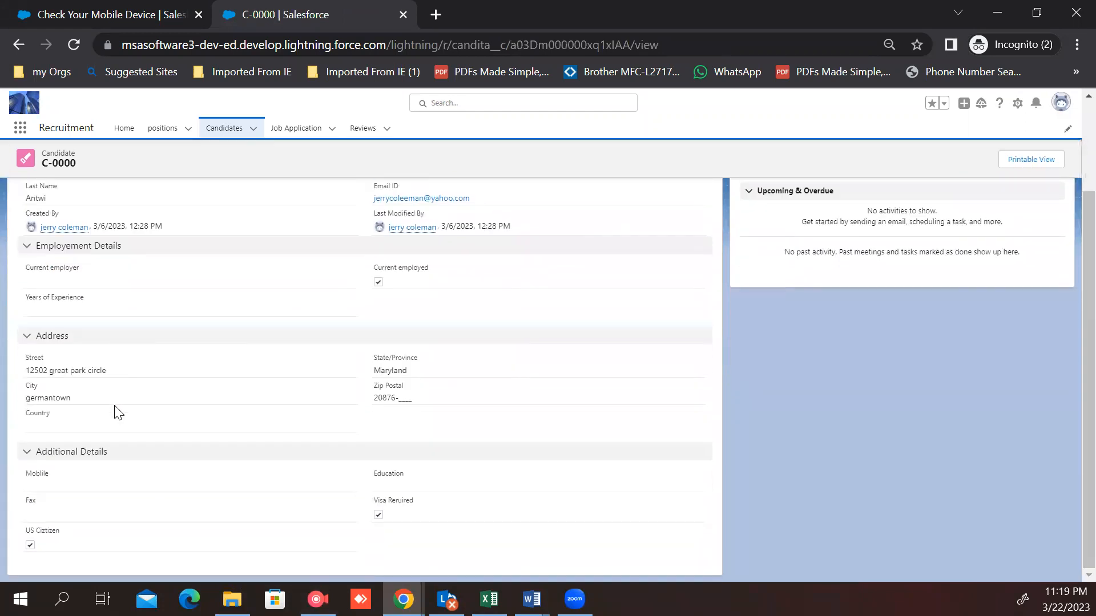
pyautogui.moveTo(78, 537); pyautogui.dragTo(23, 535)
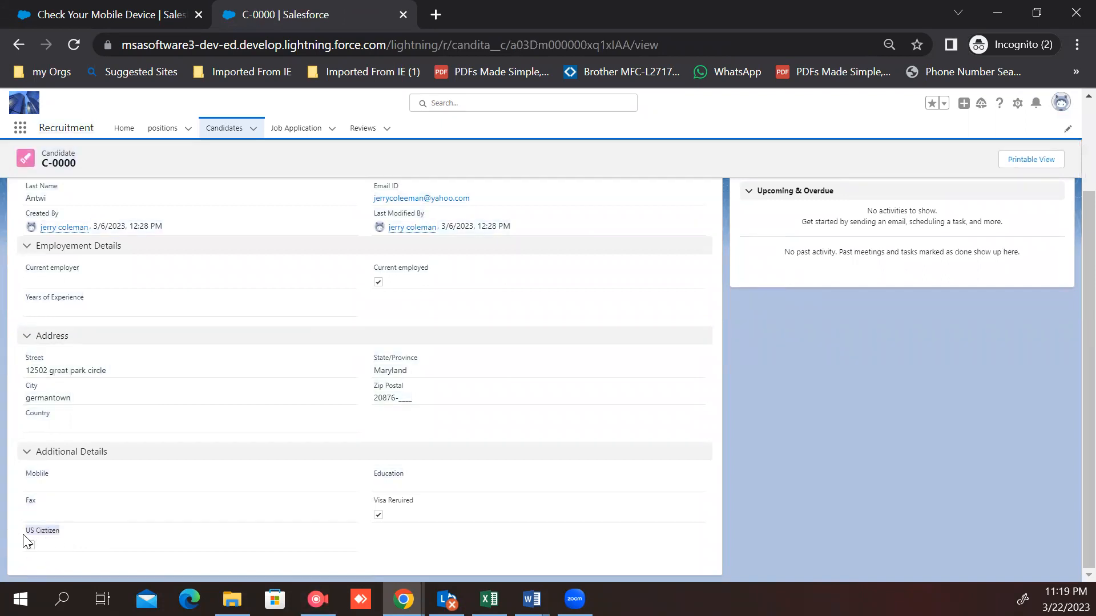
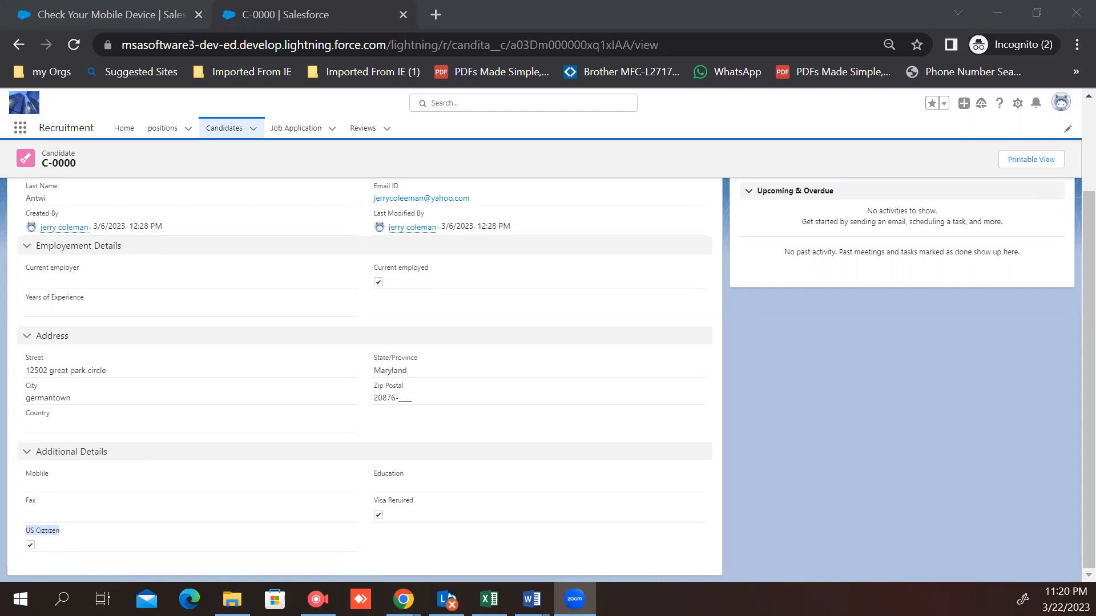
# Step: Return to the admin session, launch the Recruitment app and open candidate record C-0002
pyautogui.hotkey('alt', 'Tab')
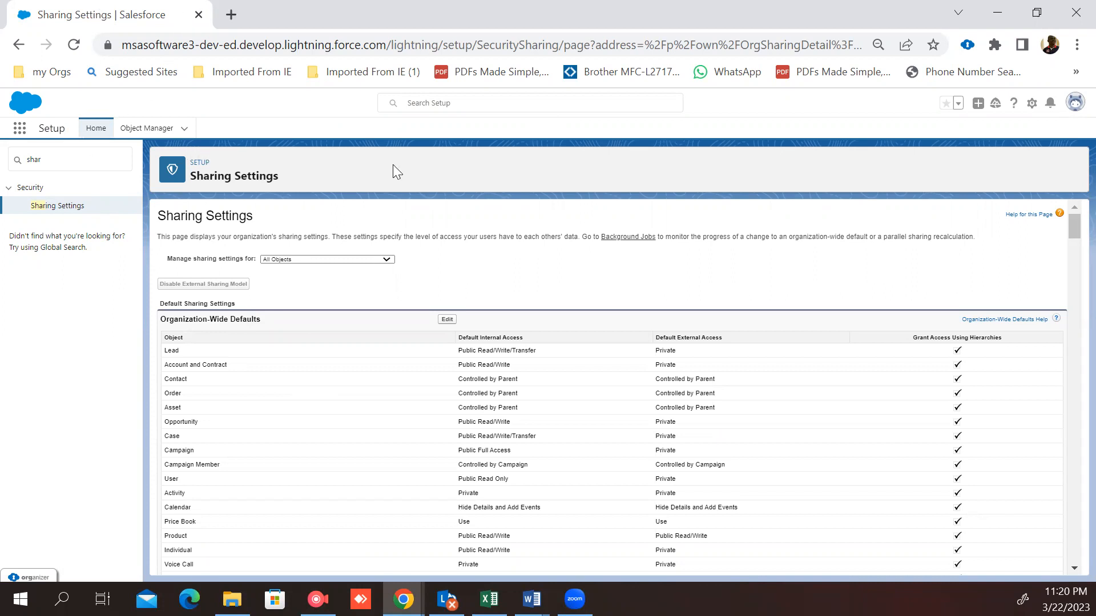
pyautogui.click(1032, 105)
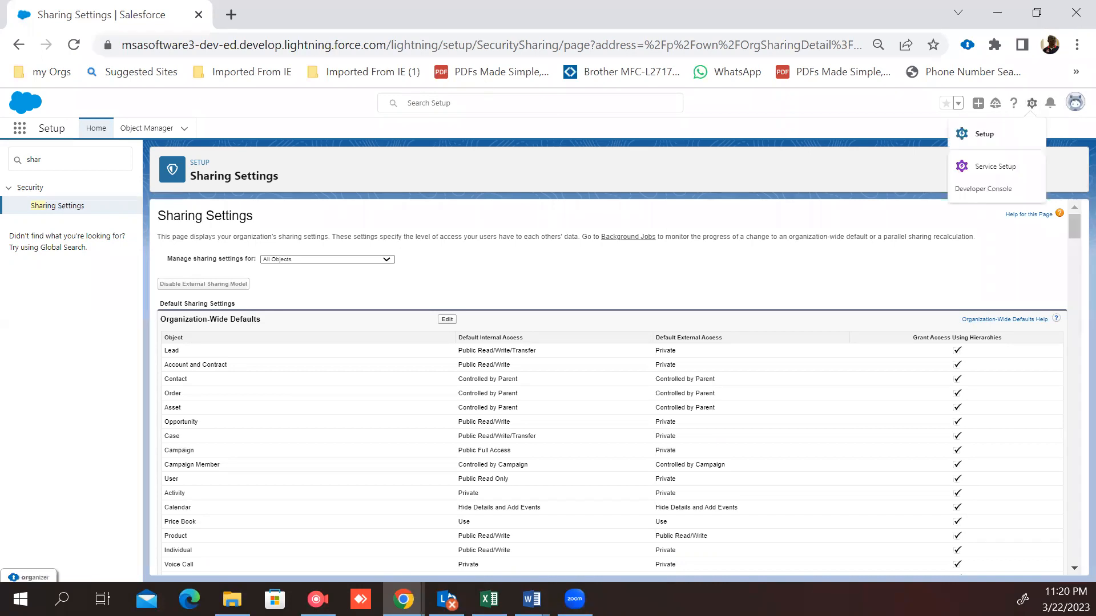
pyautogui.click(22, 130)
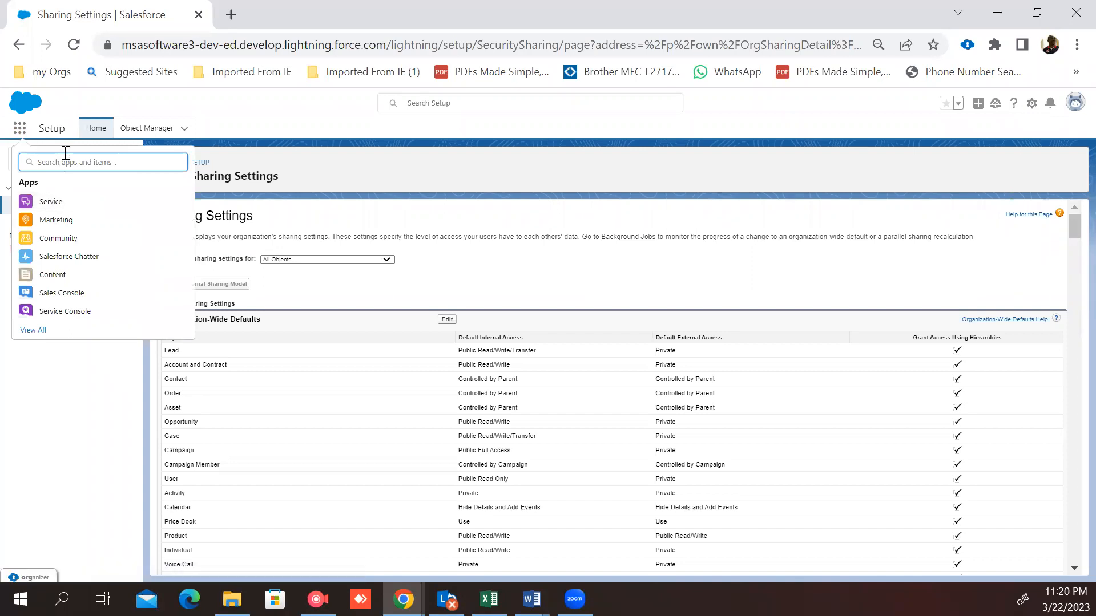
pyautogui.write('r')
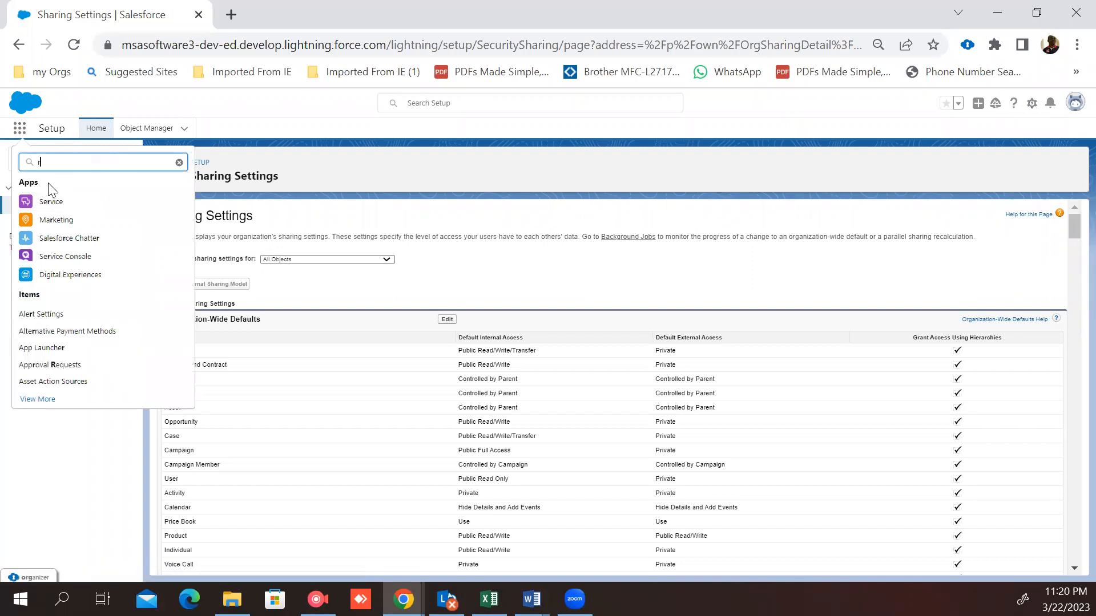
pyautogui.write('e')
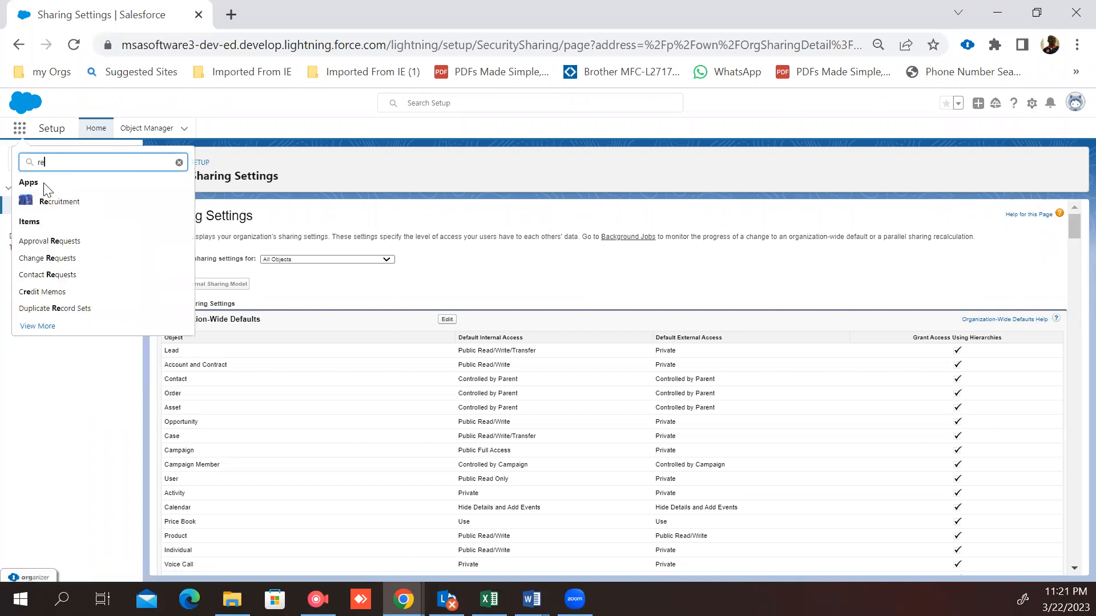
pyautogui.click(49, 201)
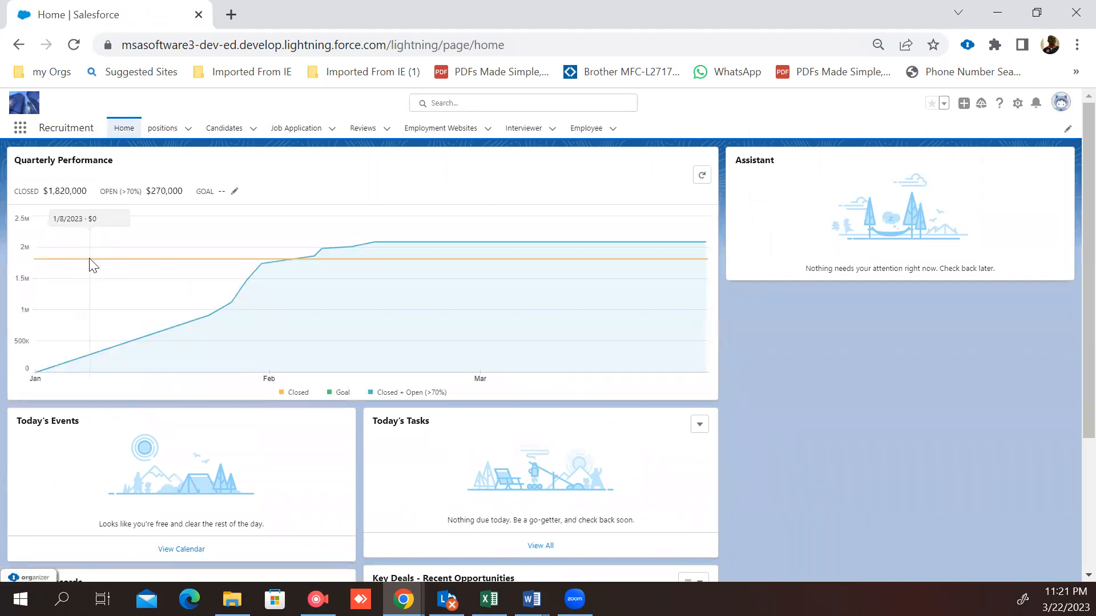
pyautogui.click(230, 131)
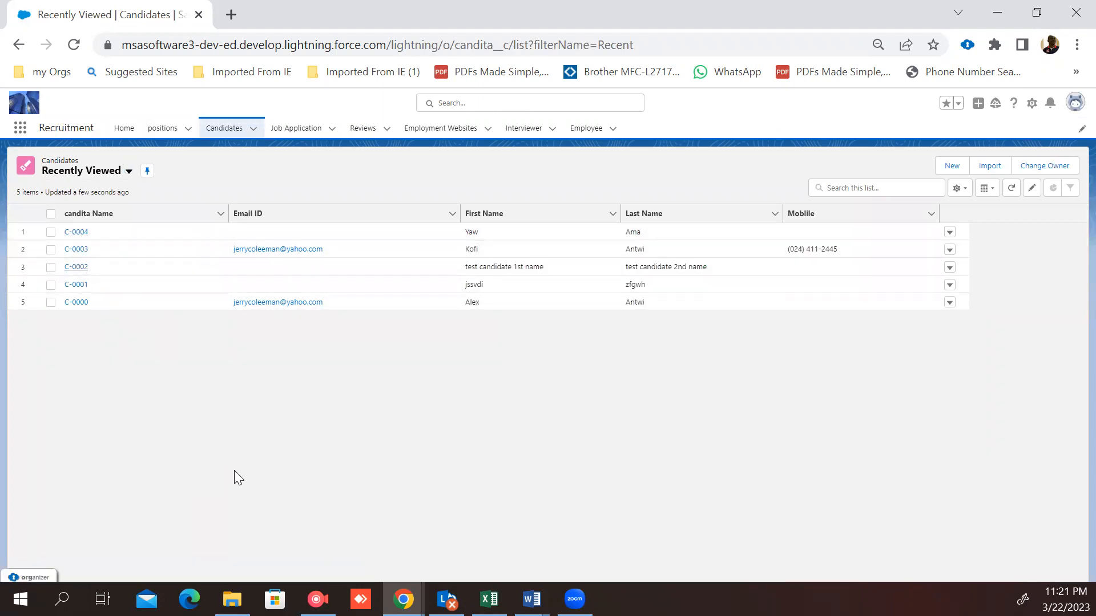
pyautogui.click(78, 268)
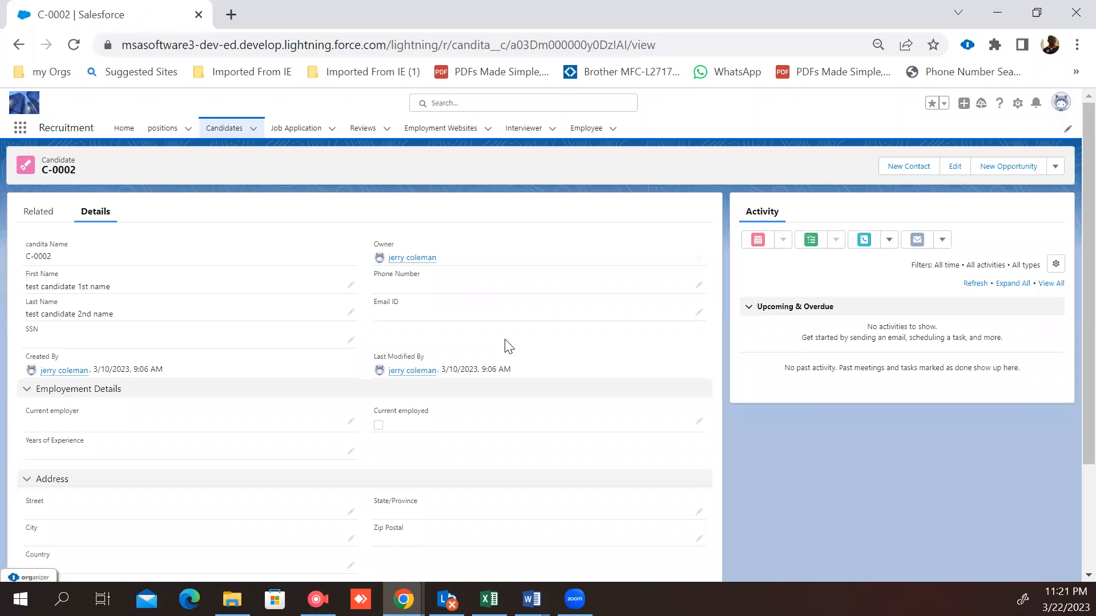
# Step: Share candidate C-0002 manually with the Stander test user at Read Only access
pyautogui.scroll(-2, 506, 346)
pyautogui.scroll(2, 507, 344)
pyautogui.click(1055, 166)
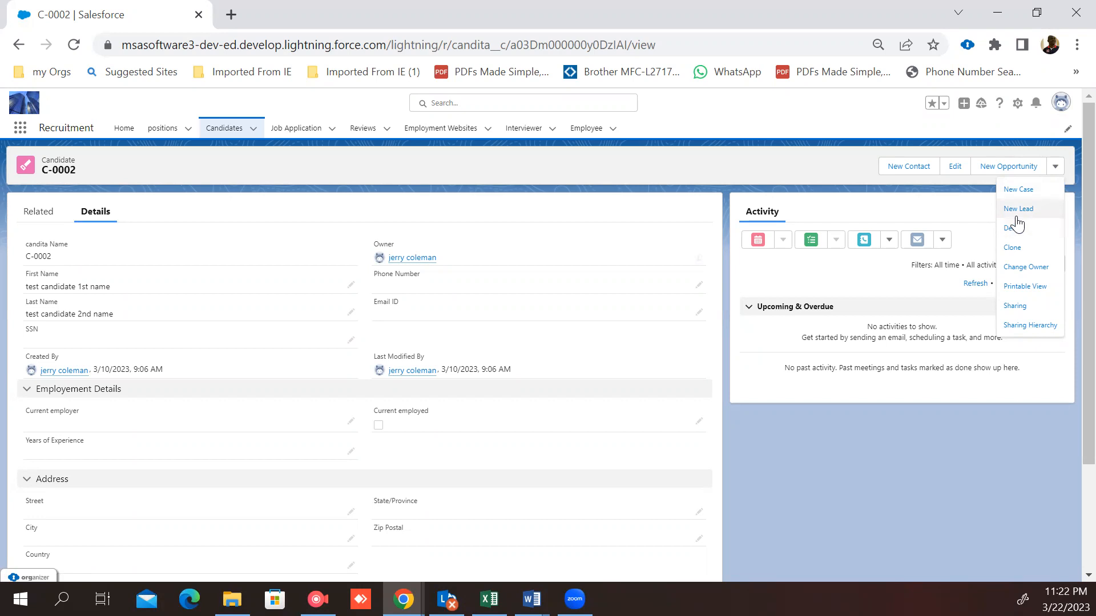
pyautogui.click(1019, 309)
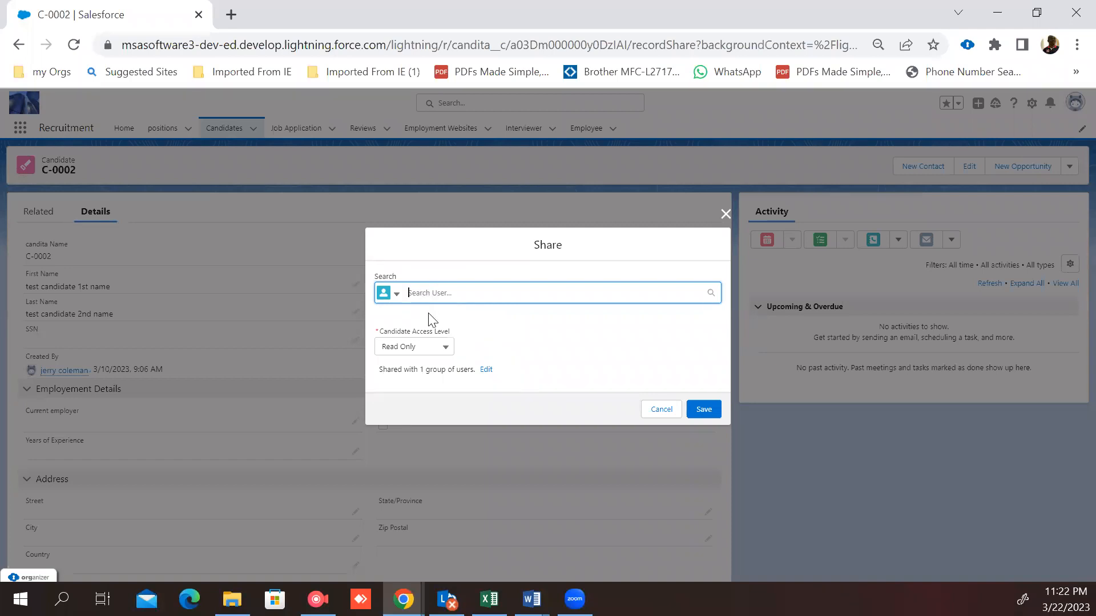
pyautogui.write('Stan')
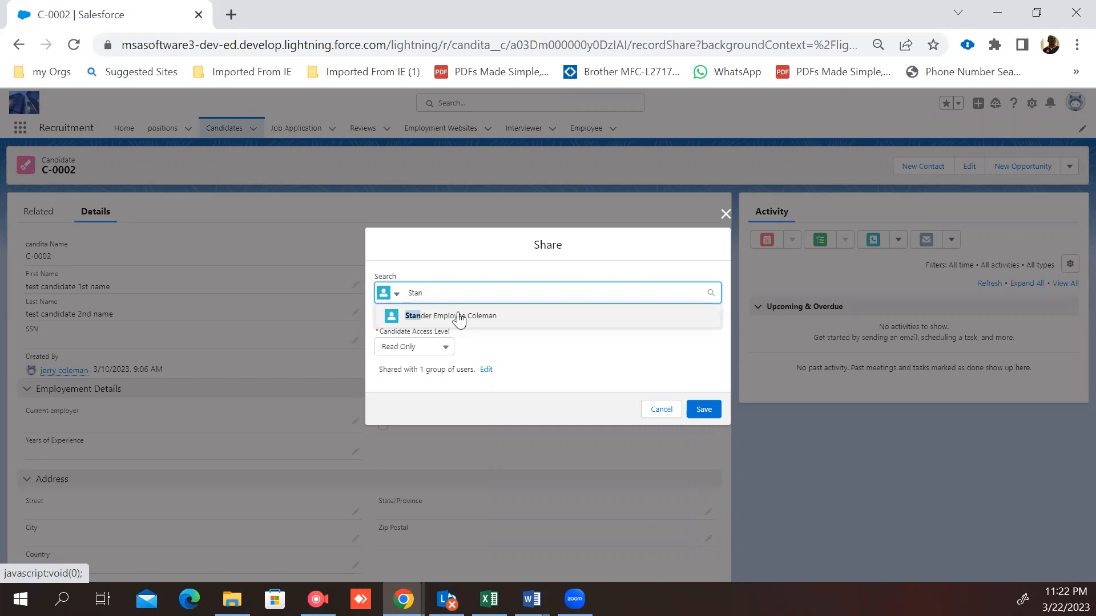
pyautogui.click(455, 316)
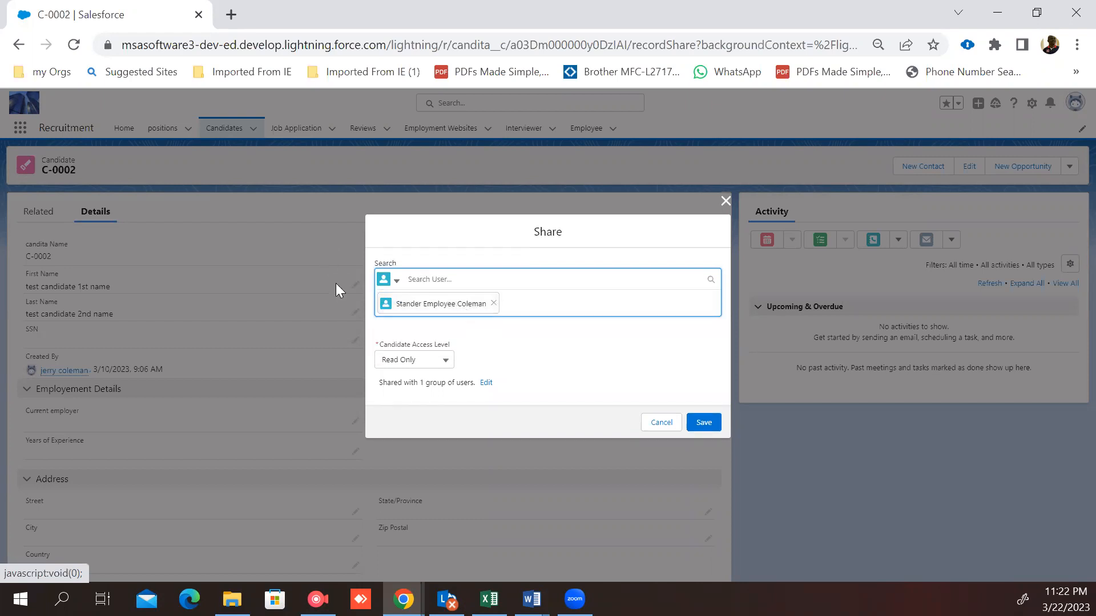
pyautogui.click(697, 423)
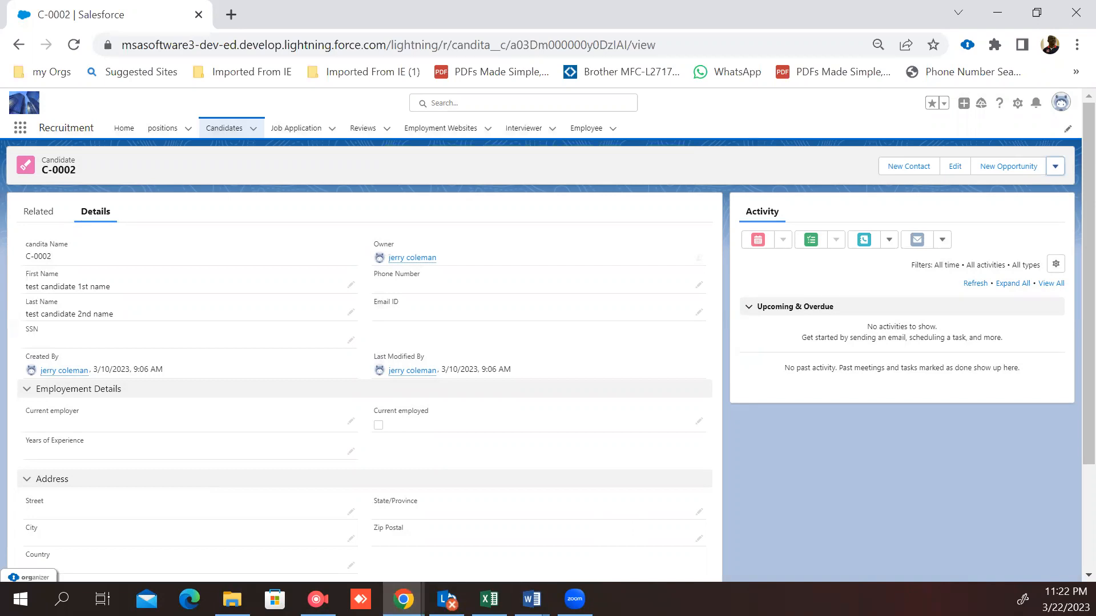
# Step: In the Stander user's session, open candidate C-0002 from the All candidates list and review its details
pyautogui.click(403, 600)
pyautogui.click(448, 559)
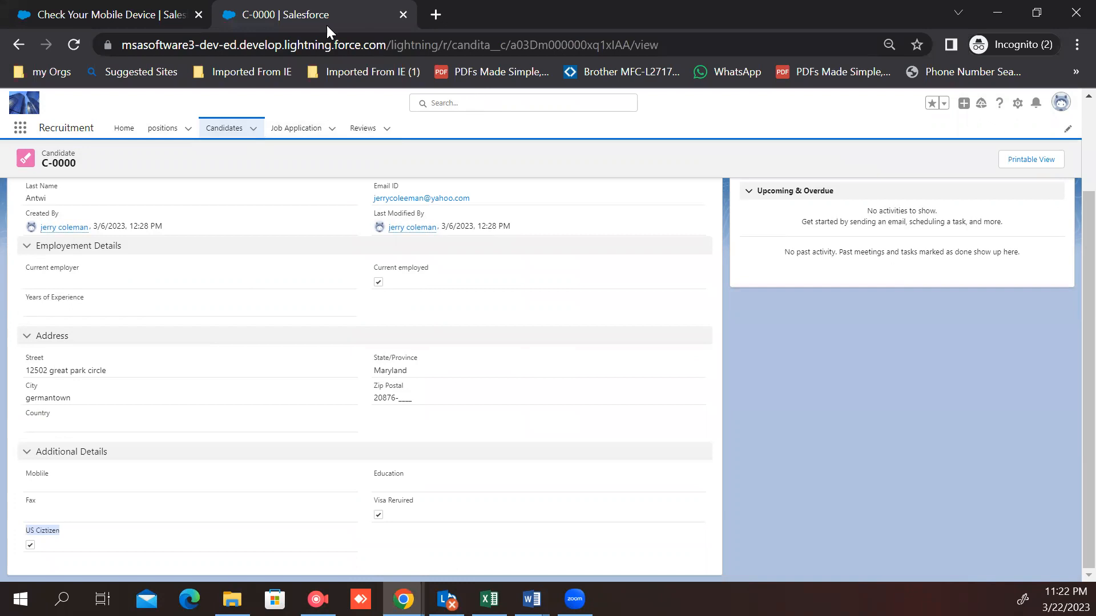
pyautogui.scroll(2, 624, 388)
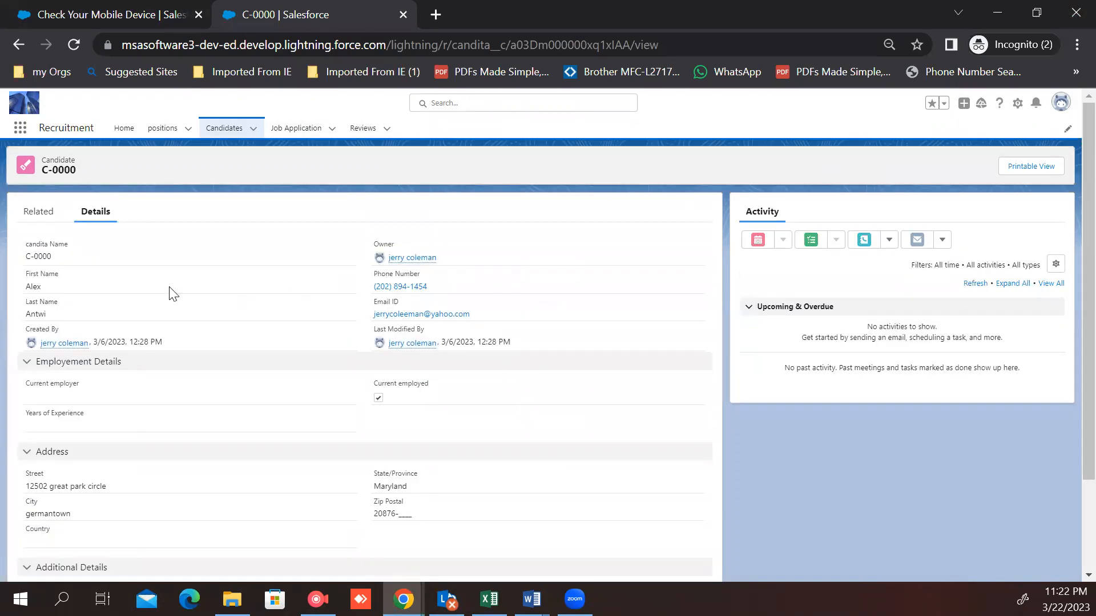
pyautogui.click(221, 131)
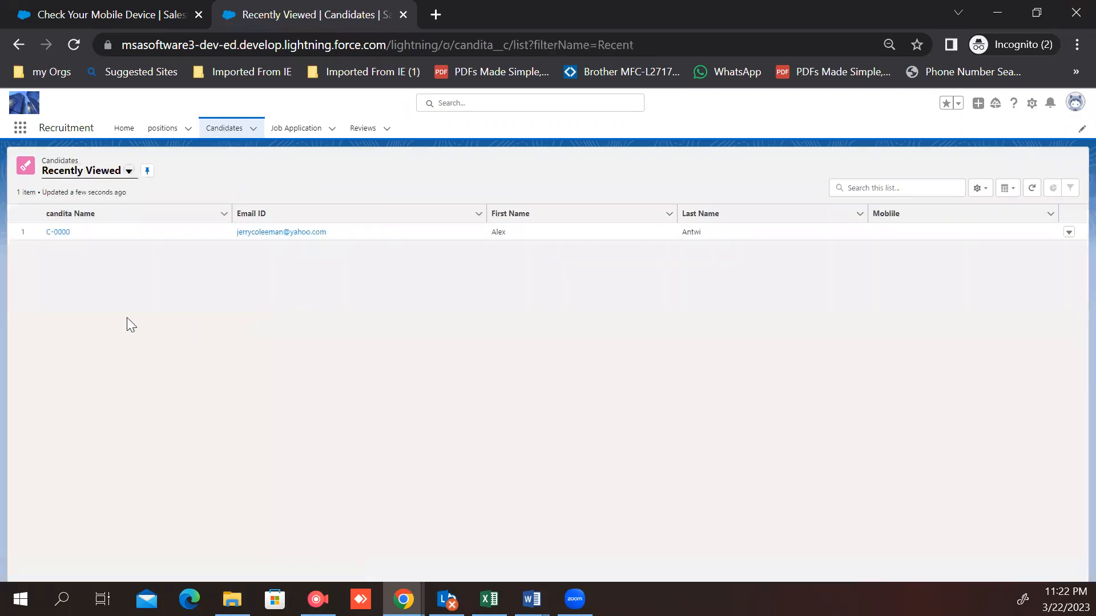
pyautogui.click(129, 171)
pyautogui.click(69, 213)
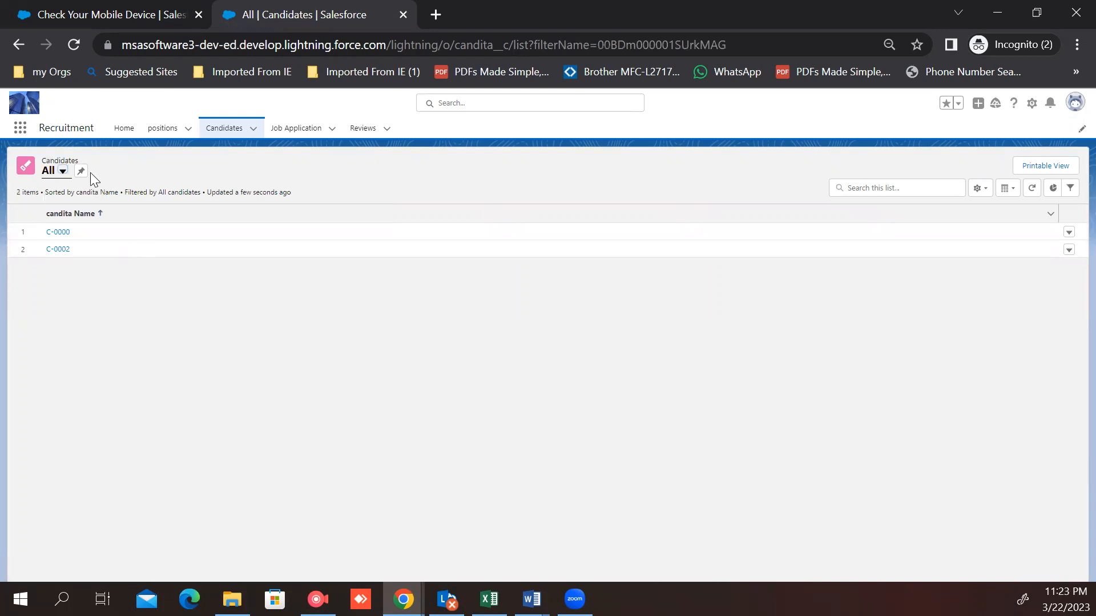
pyautogui.click(58, 249)
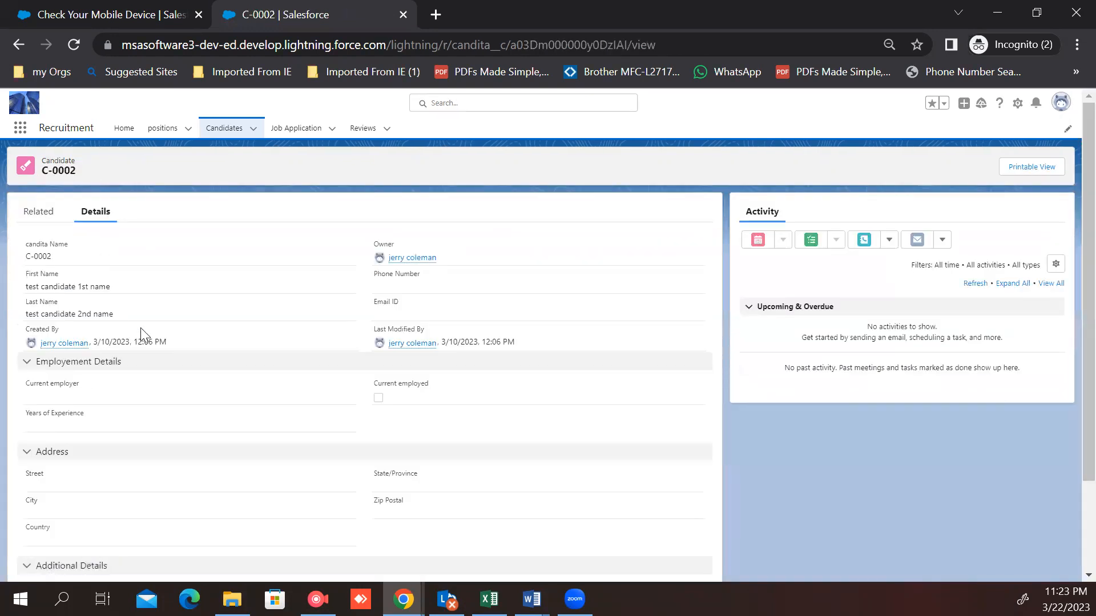
pyautogui.scroll(-2, 171, 343)
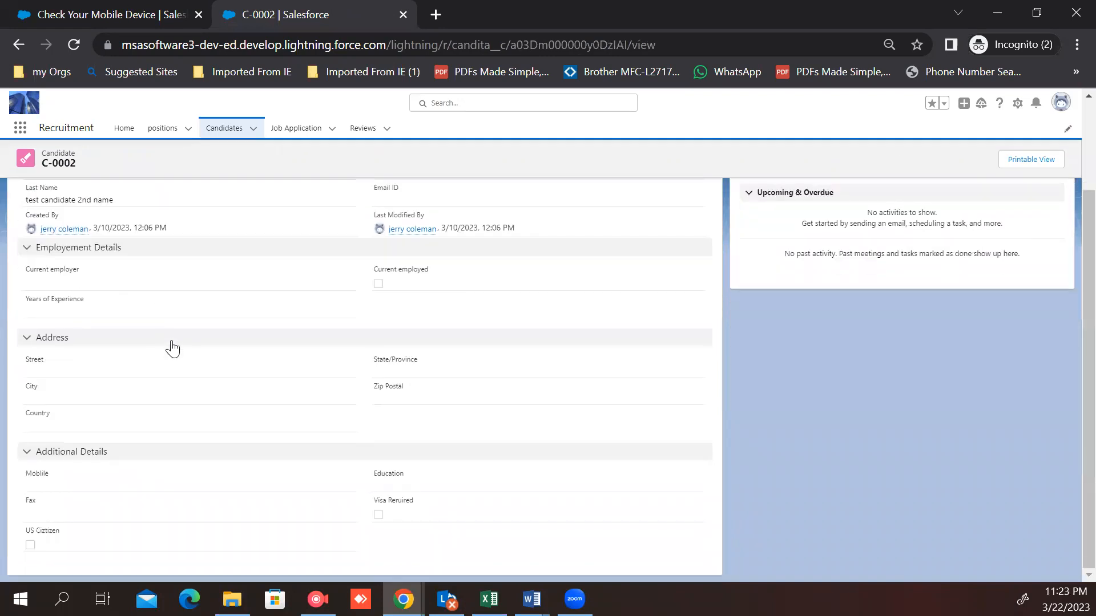